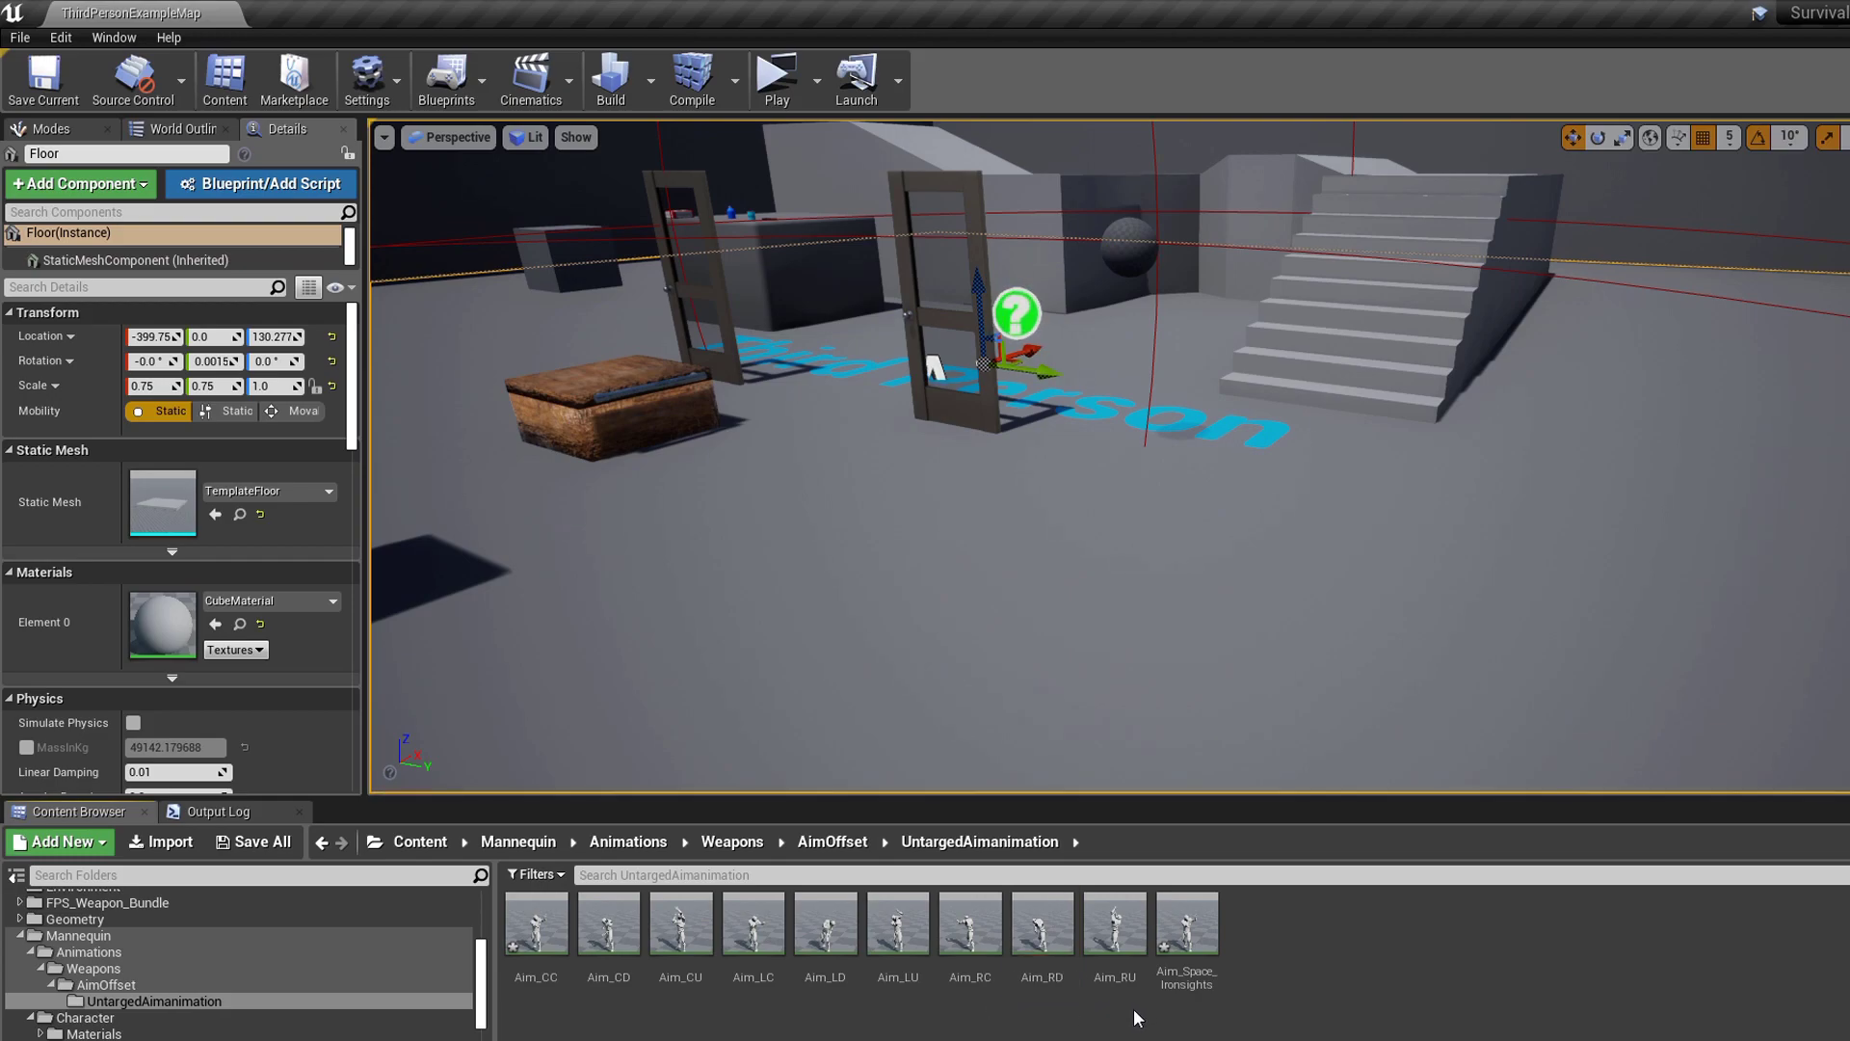
# - Try Duplicate and Retarget on the nine Aim poses, dismiss the empty skeleton picker, and open the Mannequin folder
pyautogui.click(1115, 925)
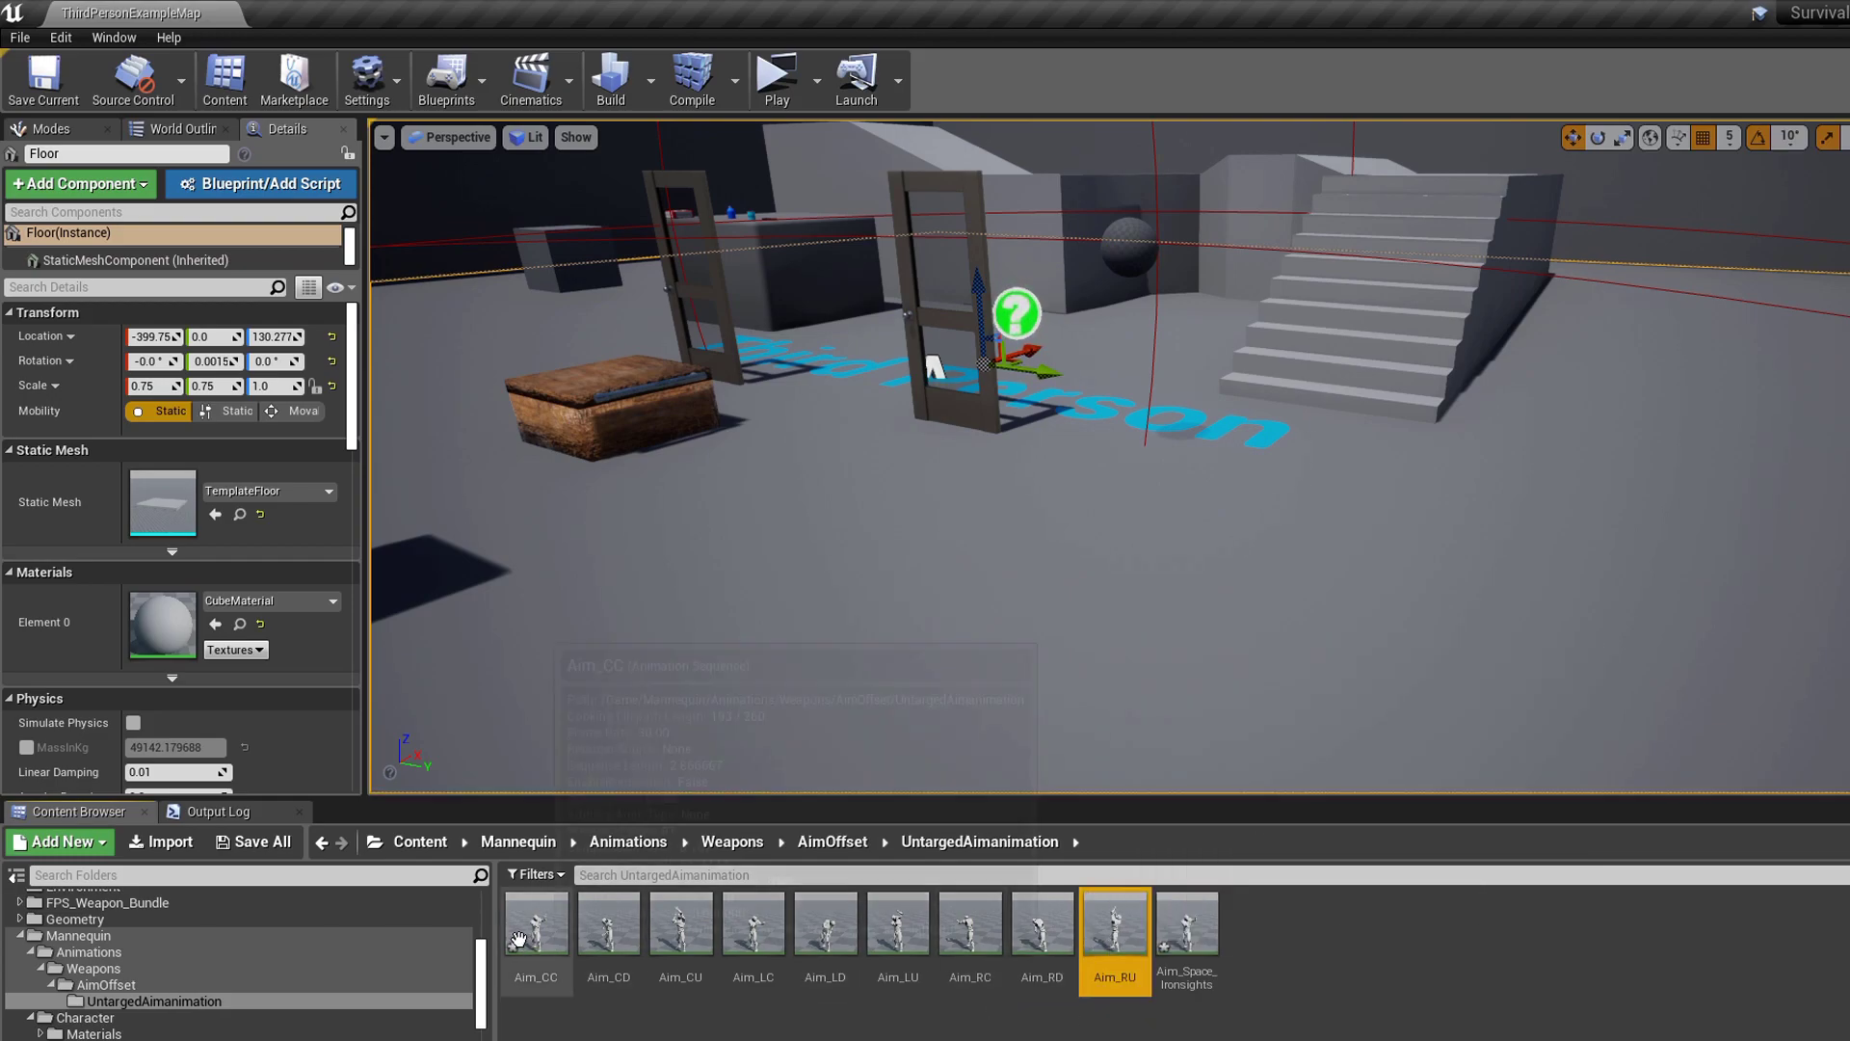
pyautogui.keyDown('shift'); pyautogui.click(536, 925); pyautogui.keyUp('shift')
pyautogui.rightClick(897, 925)
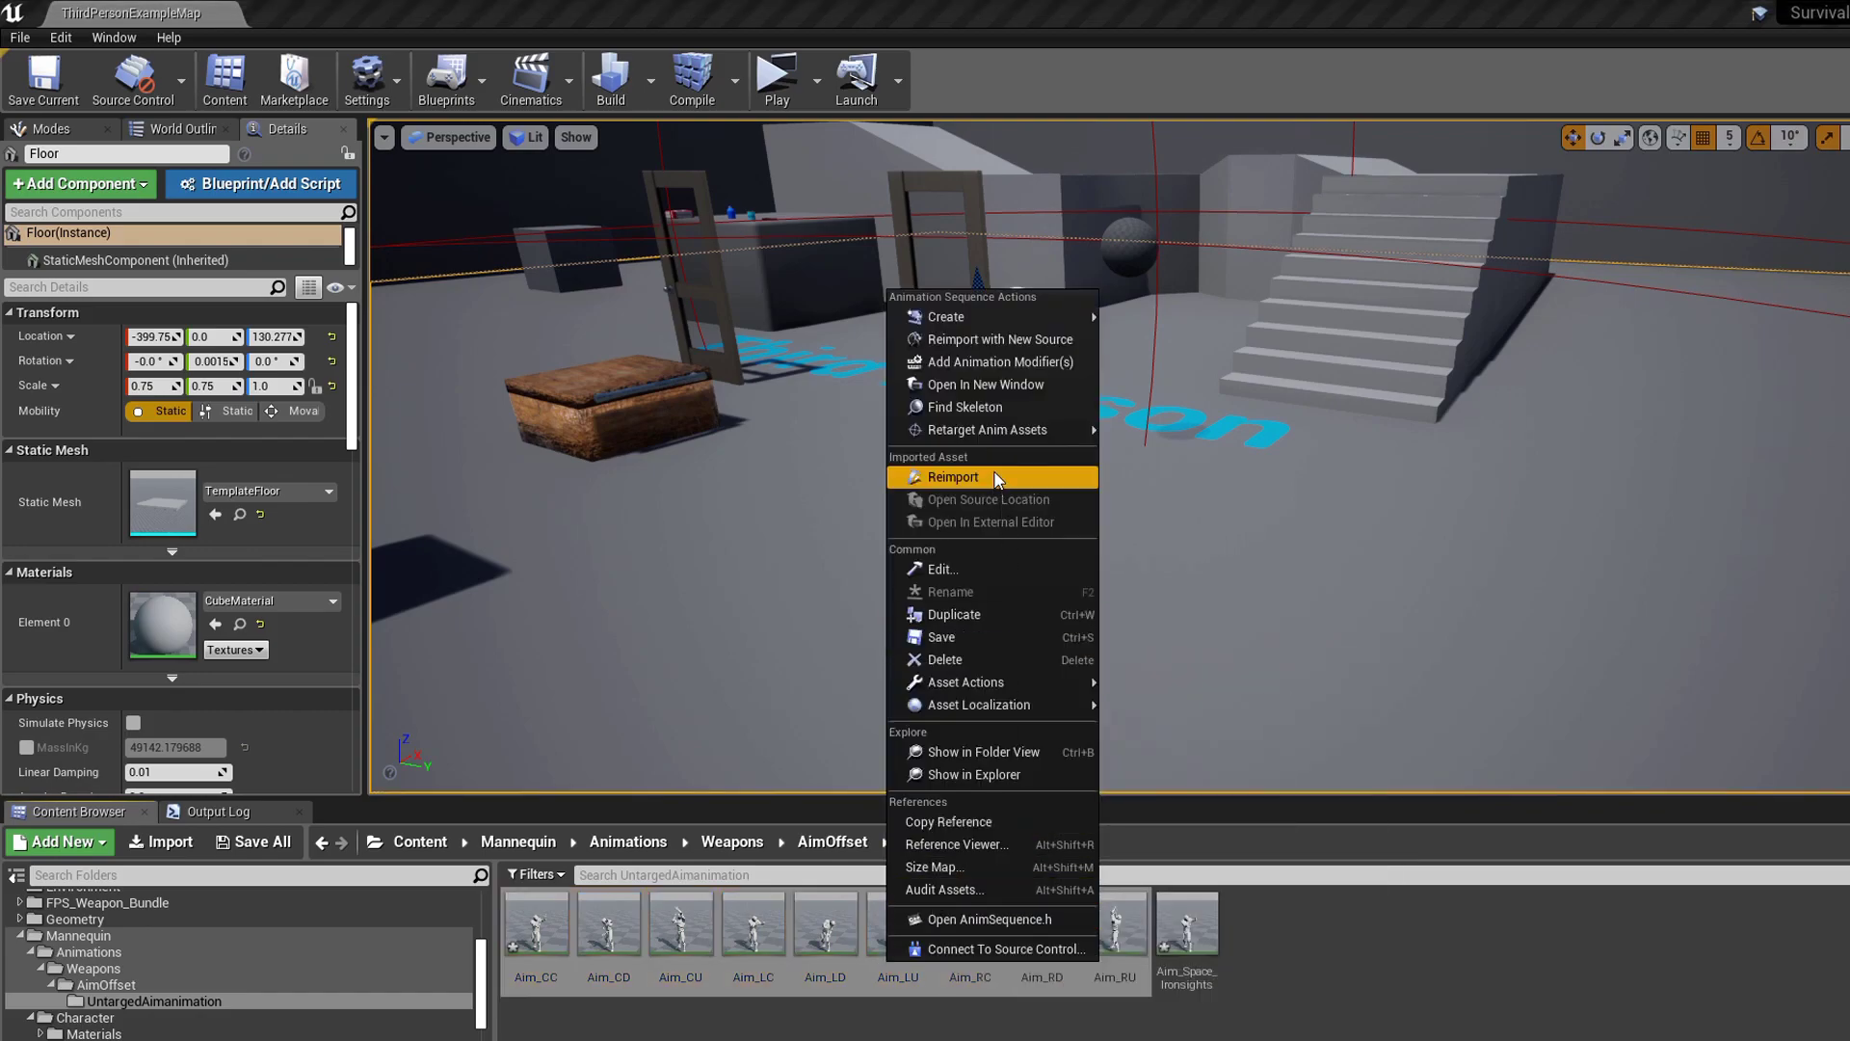
pyautogui.moveTo(999, 435)
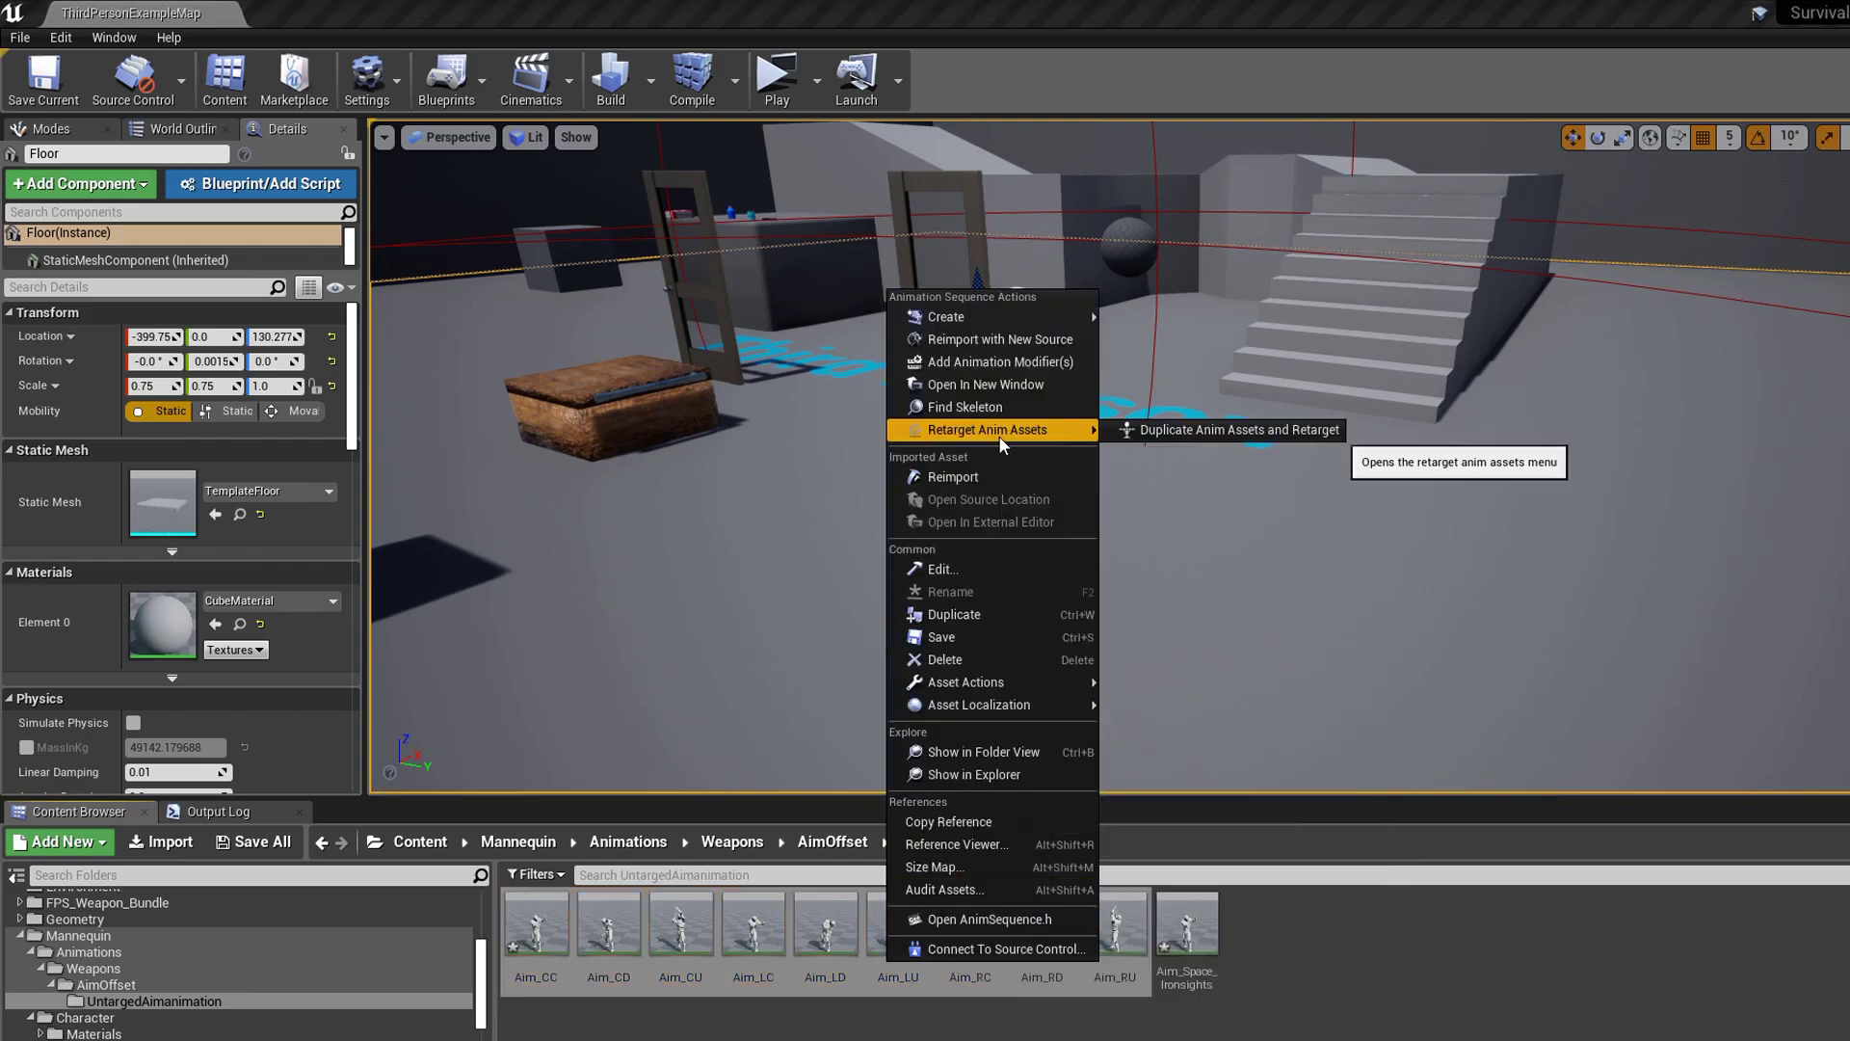
pyautogui.click(1201, 430)
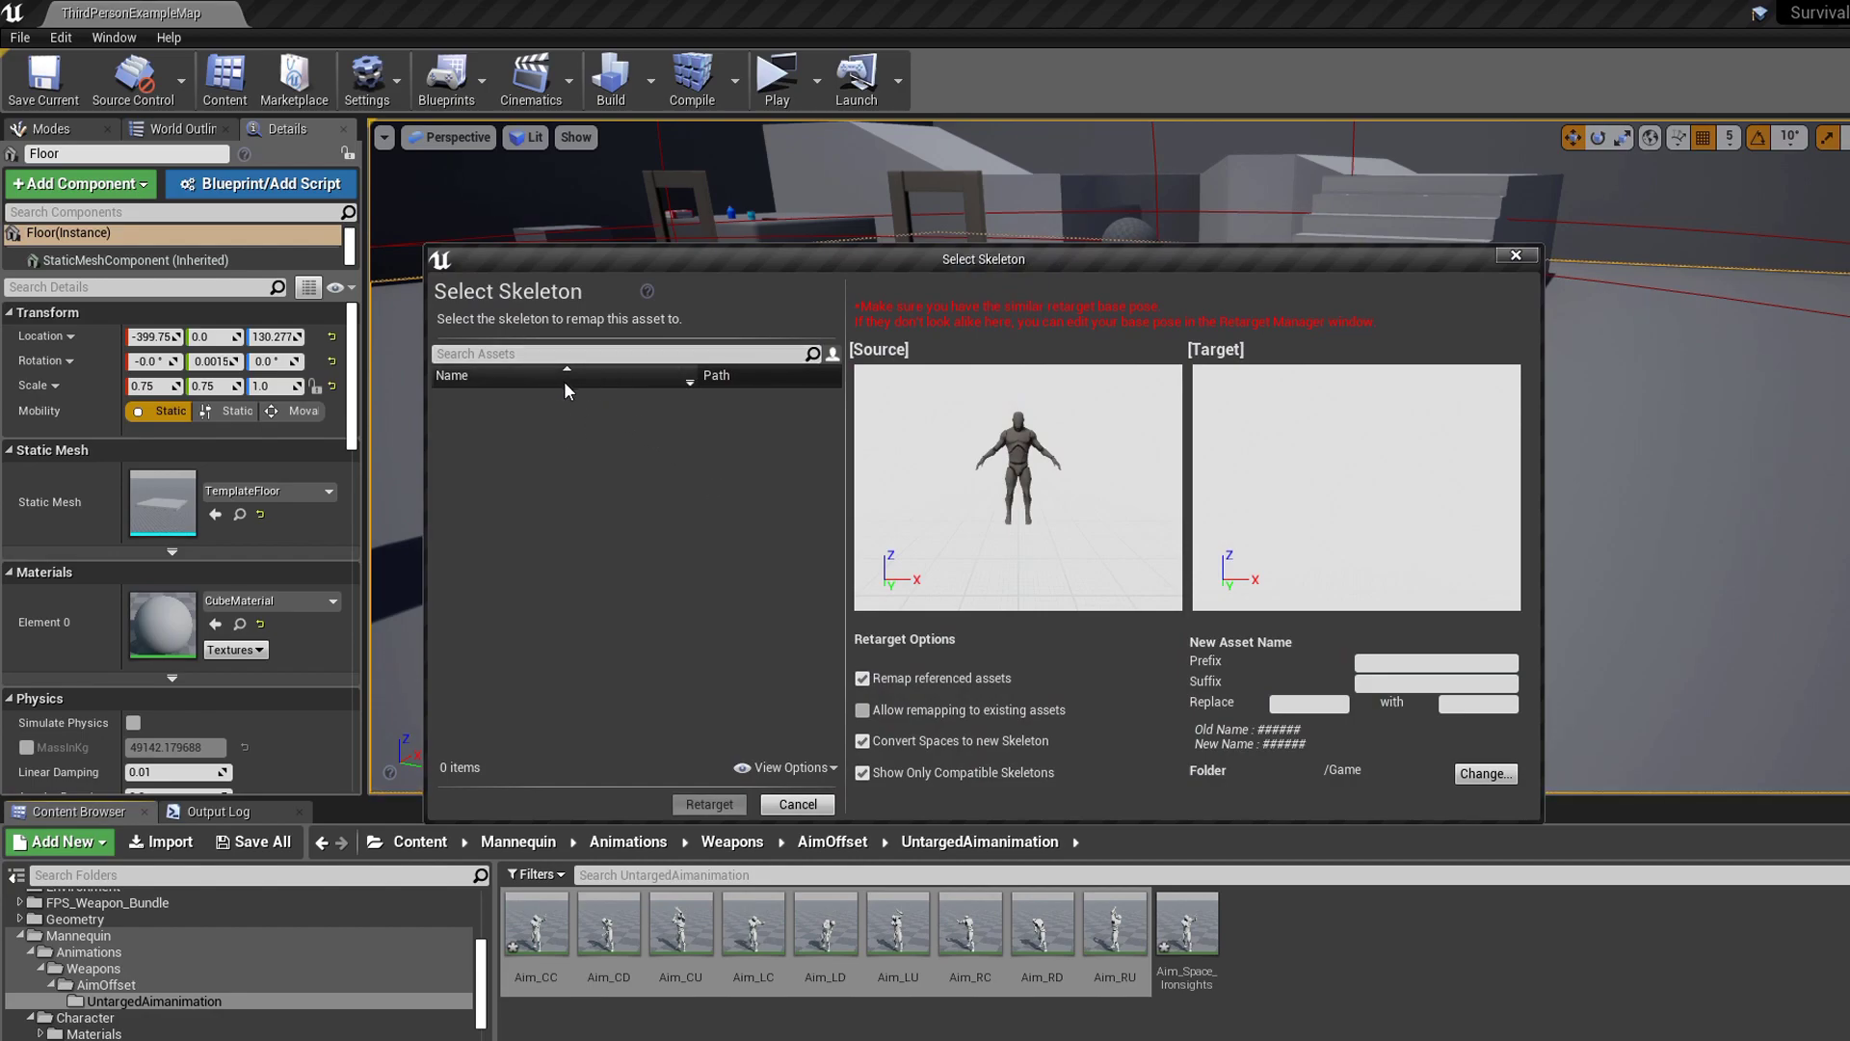
pyautogui.click(1528, 258)
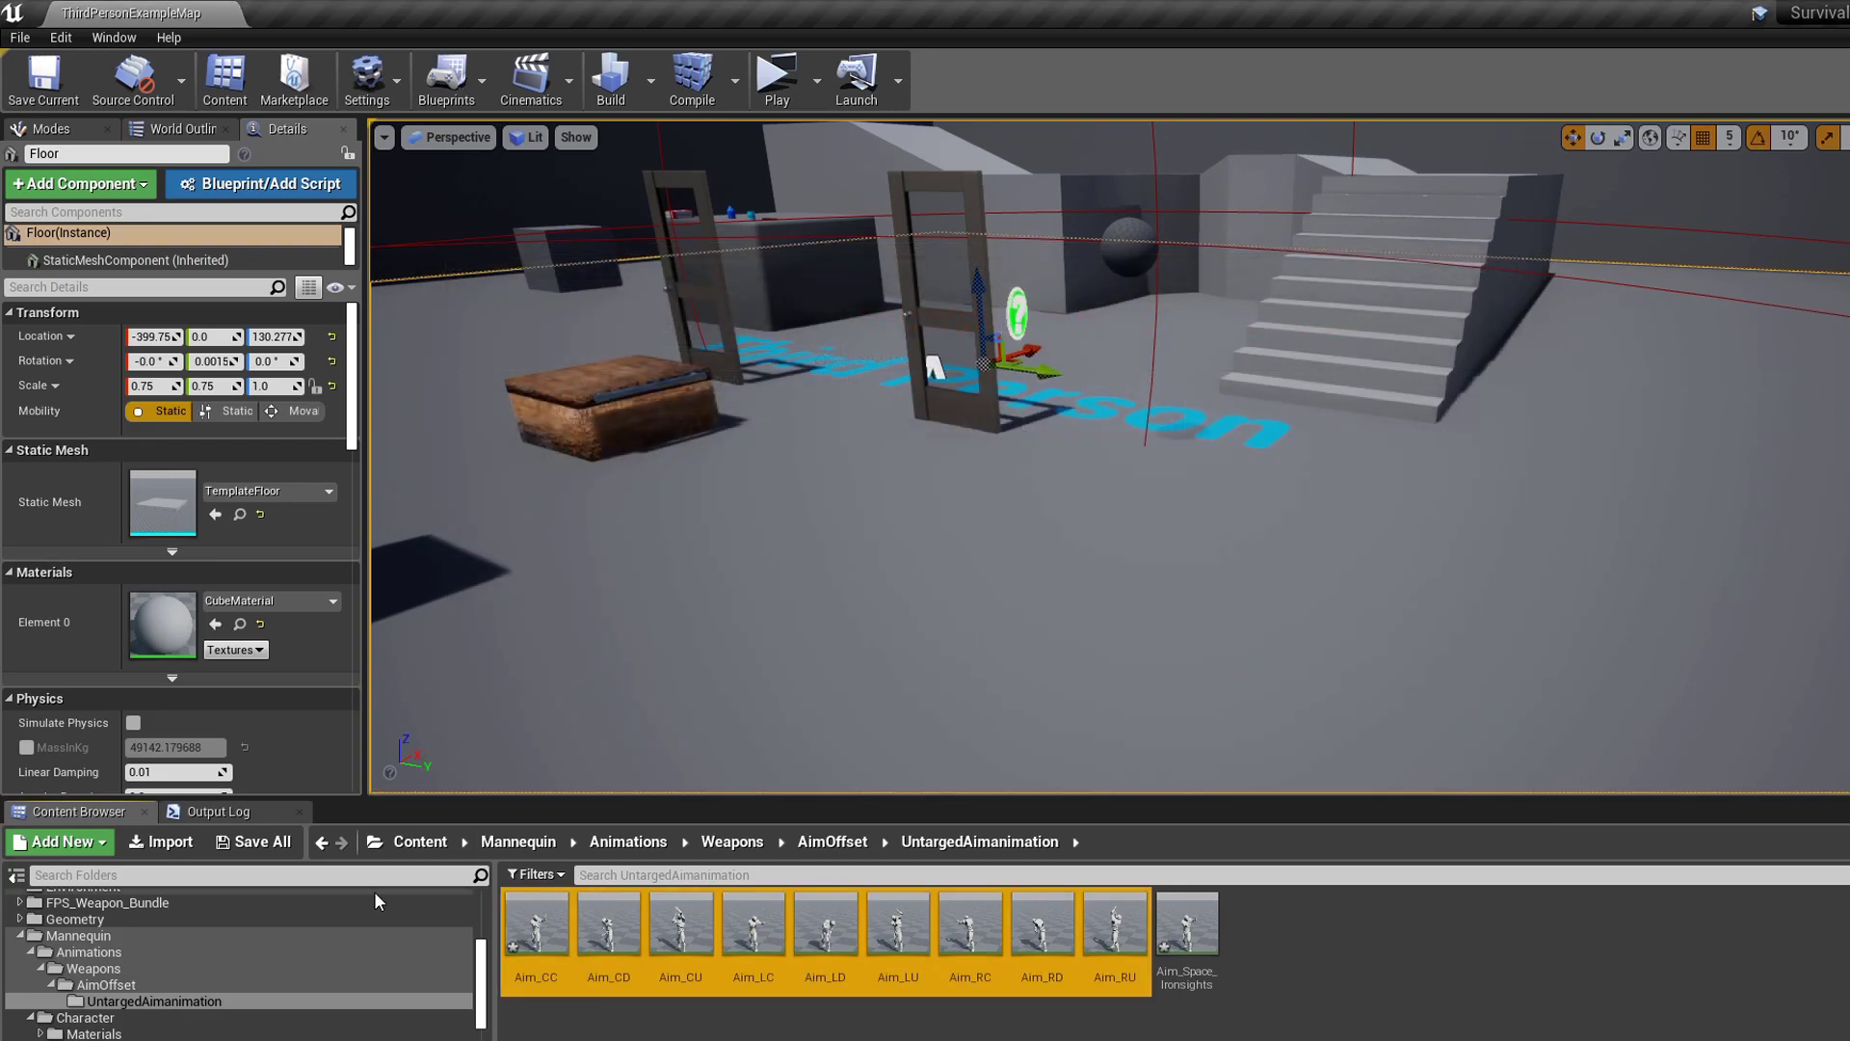
pyautogui.click(113, 937)
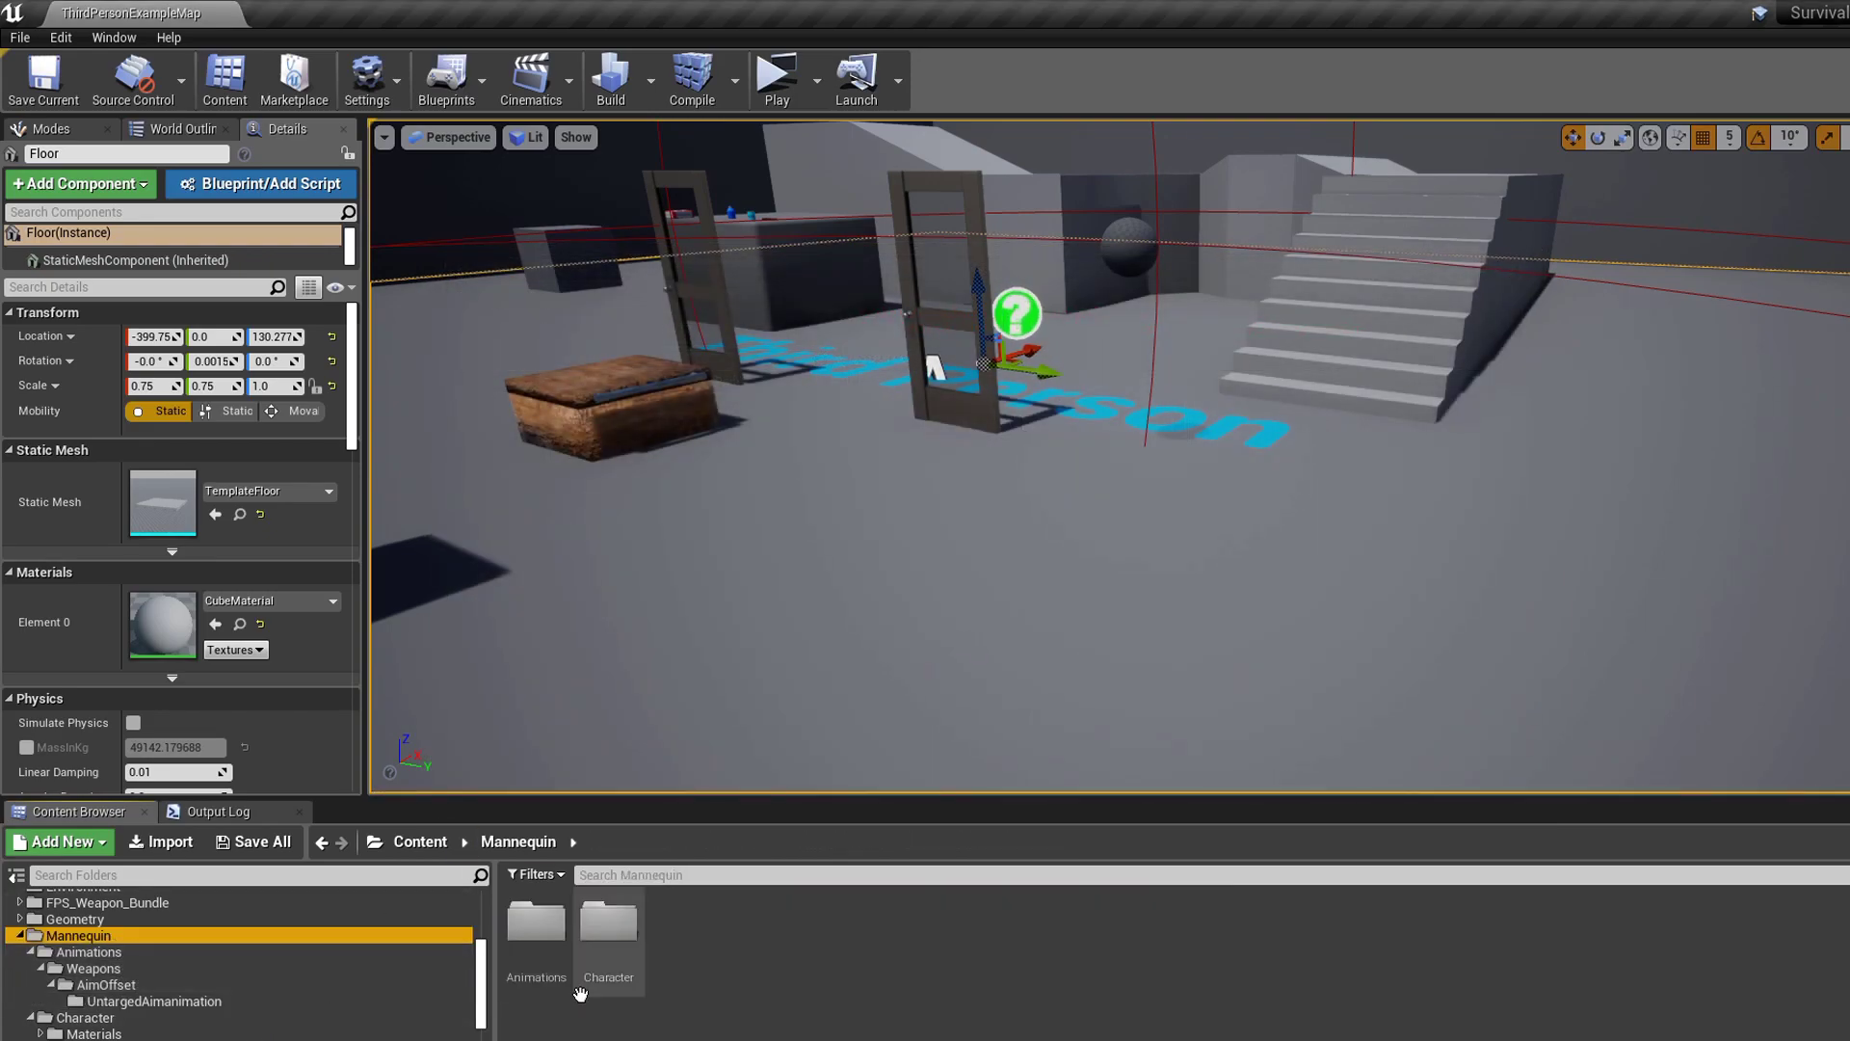
# - Assign the Humanoid retarget rig to the Mannequin's UE4_Mannequin_Skeleton
pyautogui.doubleClick(608, 921)
pyautogui.doubleClick(609, 921)
pyautogui.doubleClick(683, 925)
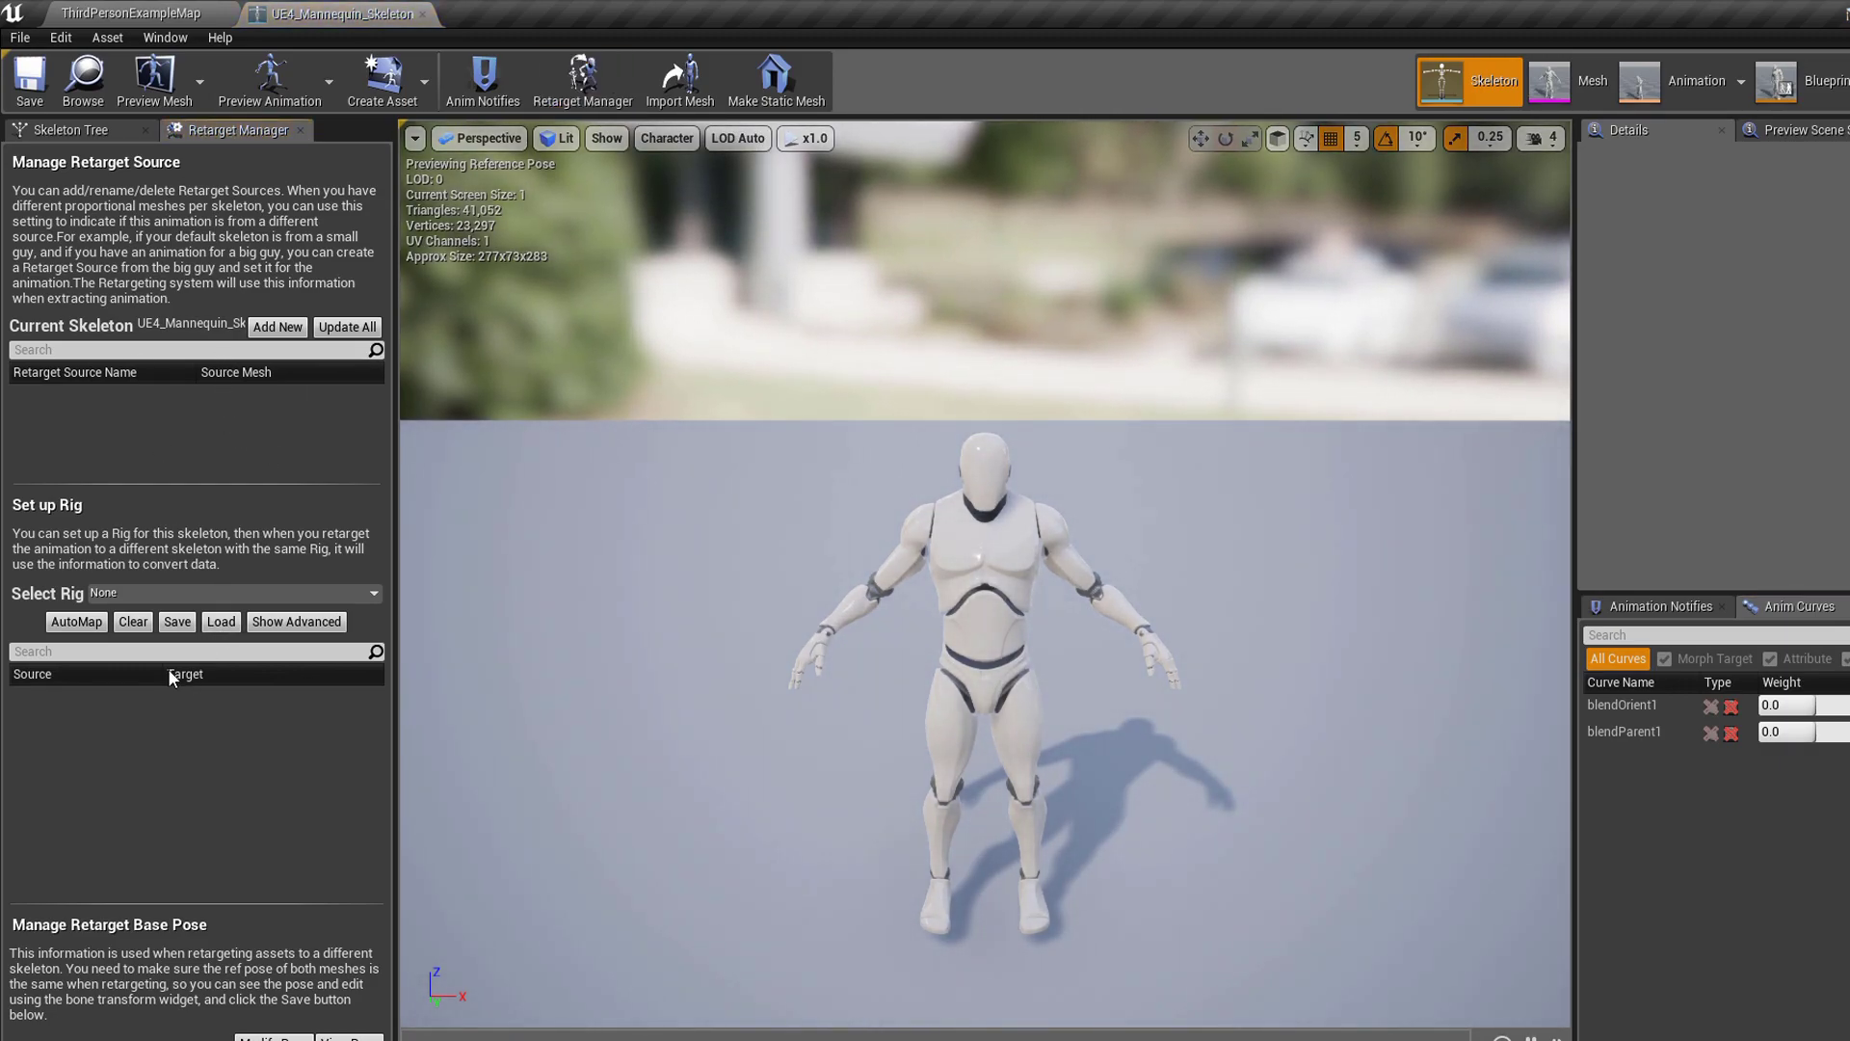
pyautogui.click(167, 595)
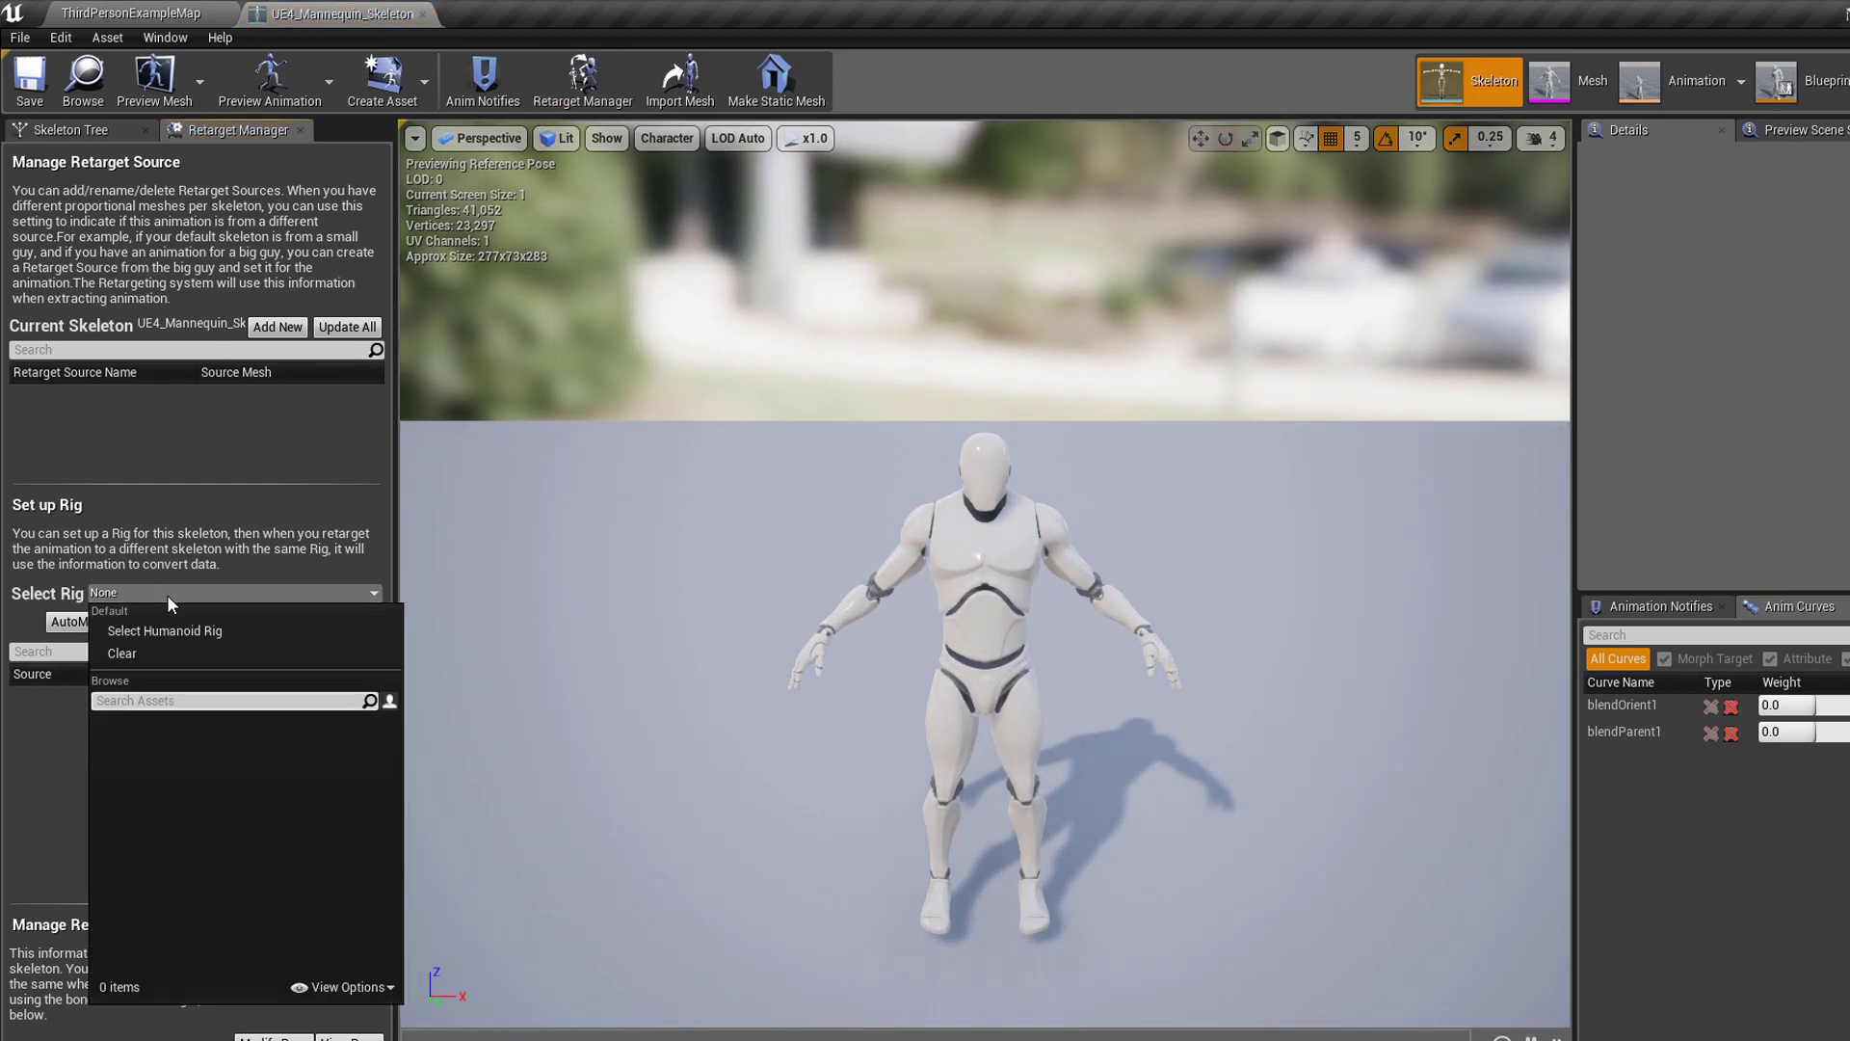
pyautogui.click(163, 630)
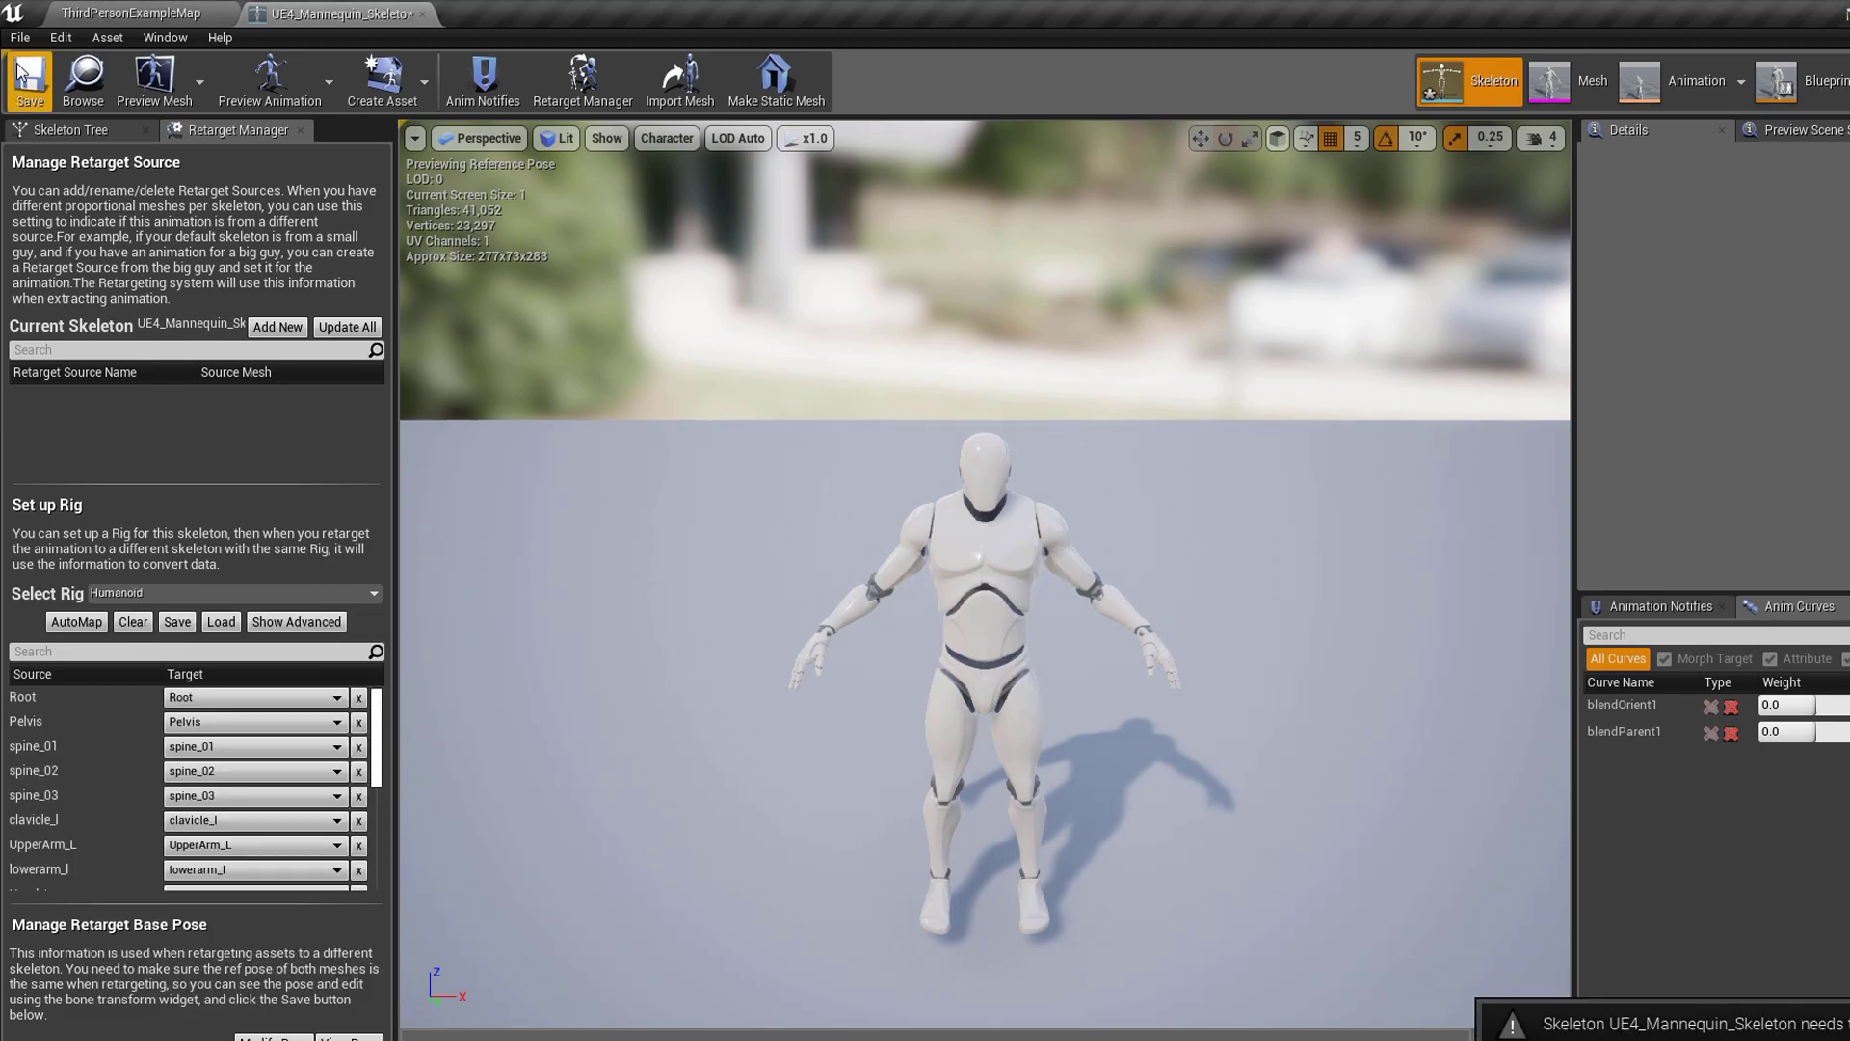
pyautogui.click(422, 13)
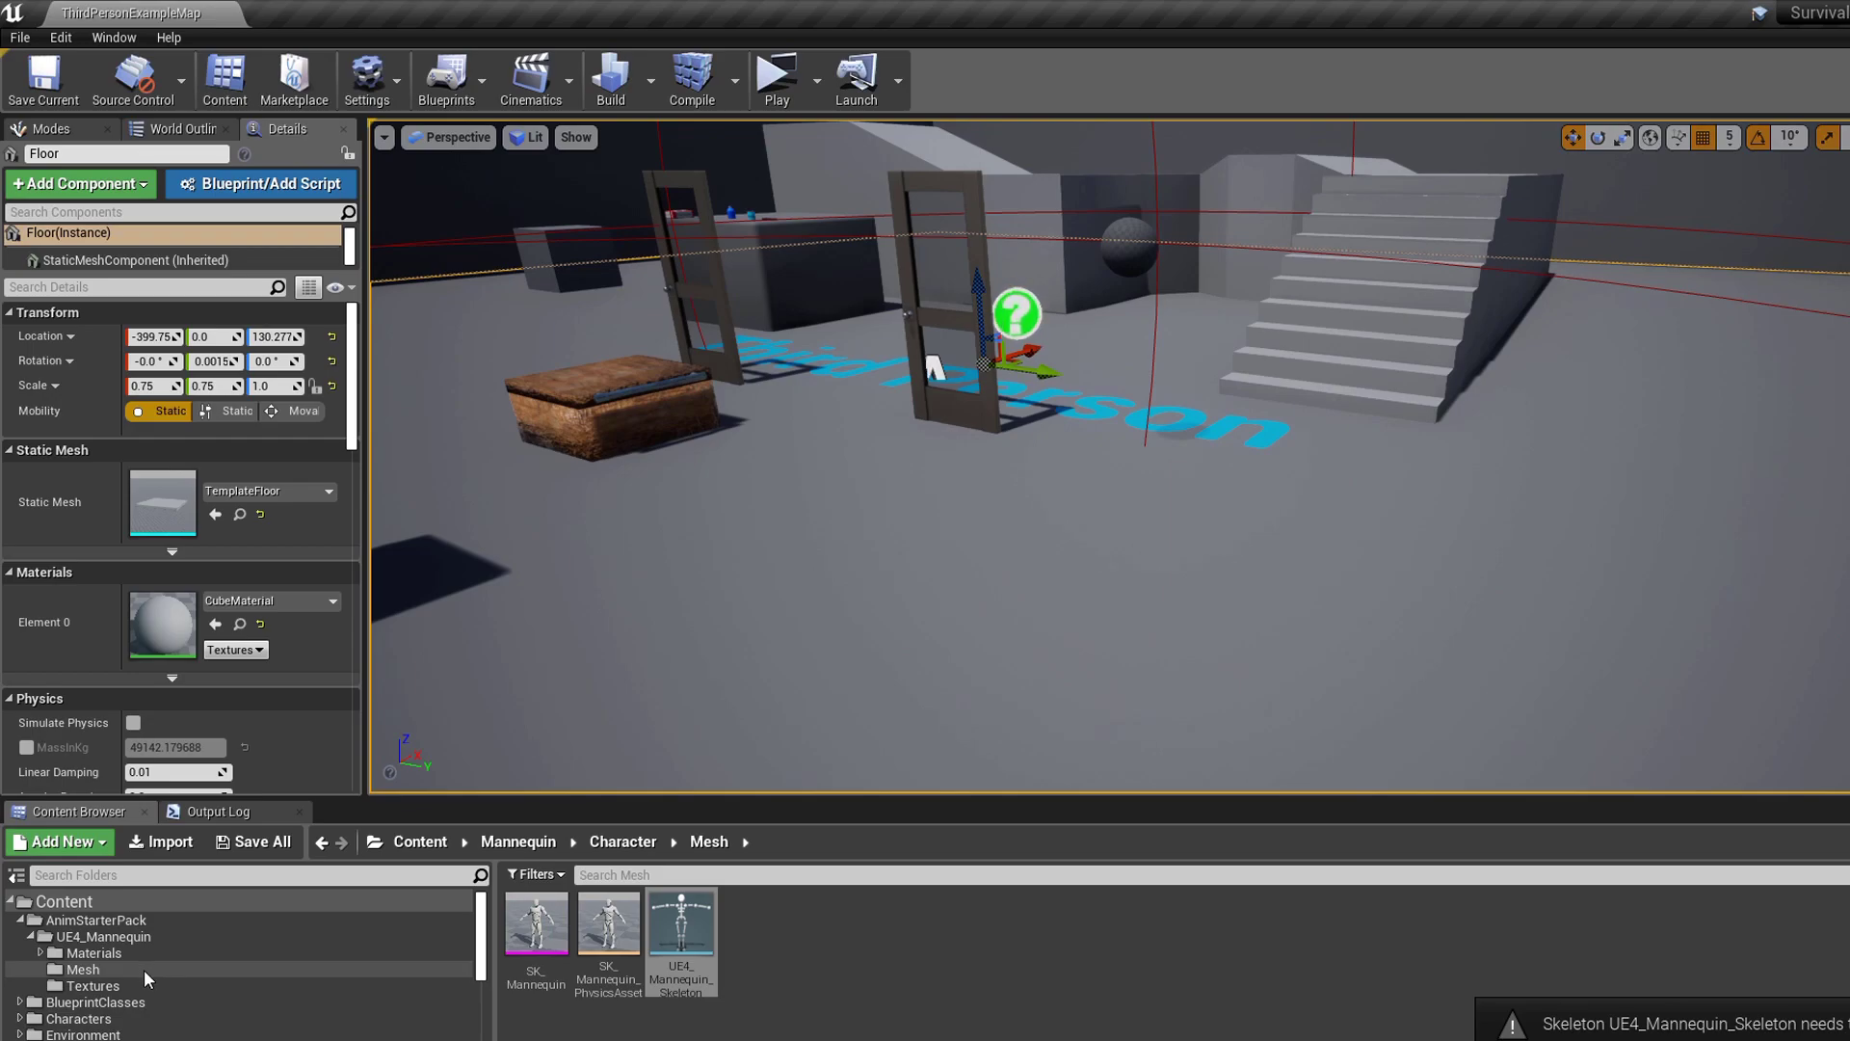
# - Assign the Humanoid rig to the AnimStarterPack UE4_Mannequin_Skeleton as well
pyautogui.click(143, 969)
pyautogui.click(127, 920)
pyautogui.click(96, 937)
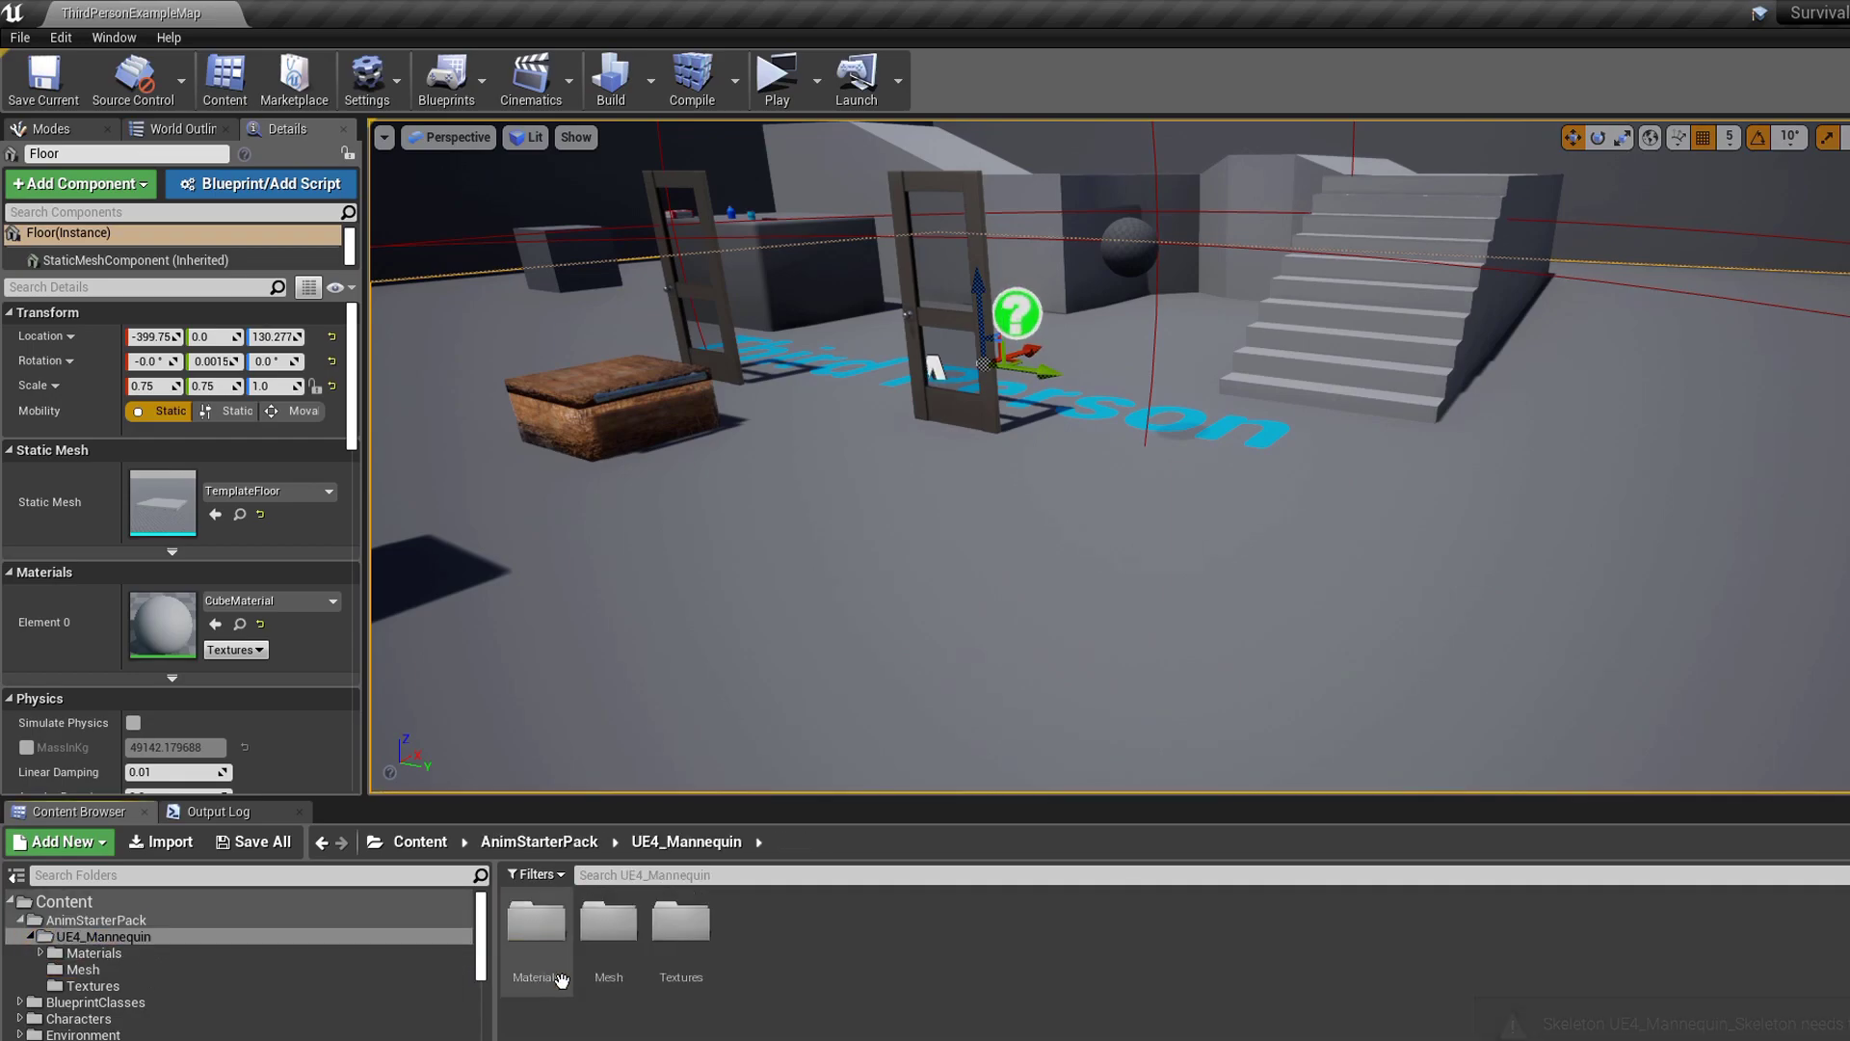
pyautogui.click(83, 970)
pyautogui.click(692, 947)
pyautogui.doubleClick(692, 947)
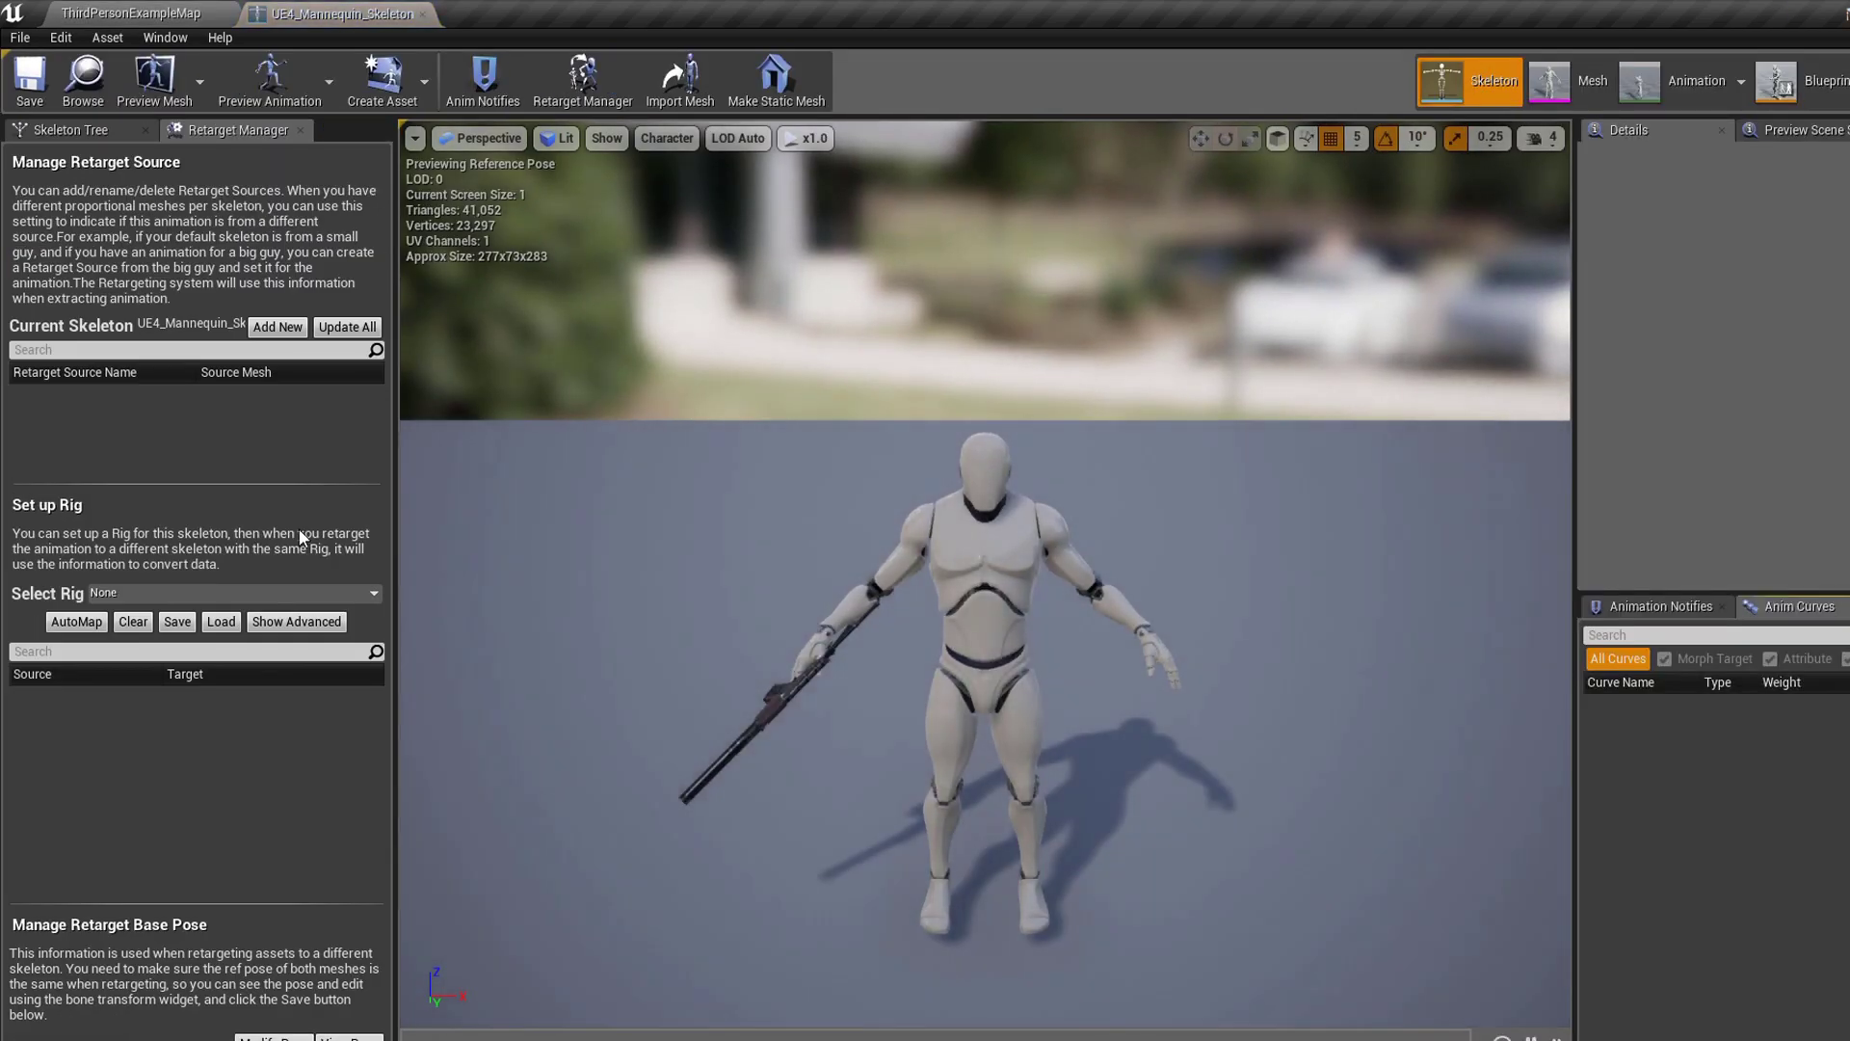
pyautogui.click(233, 594)
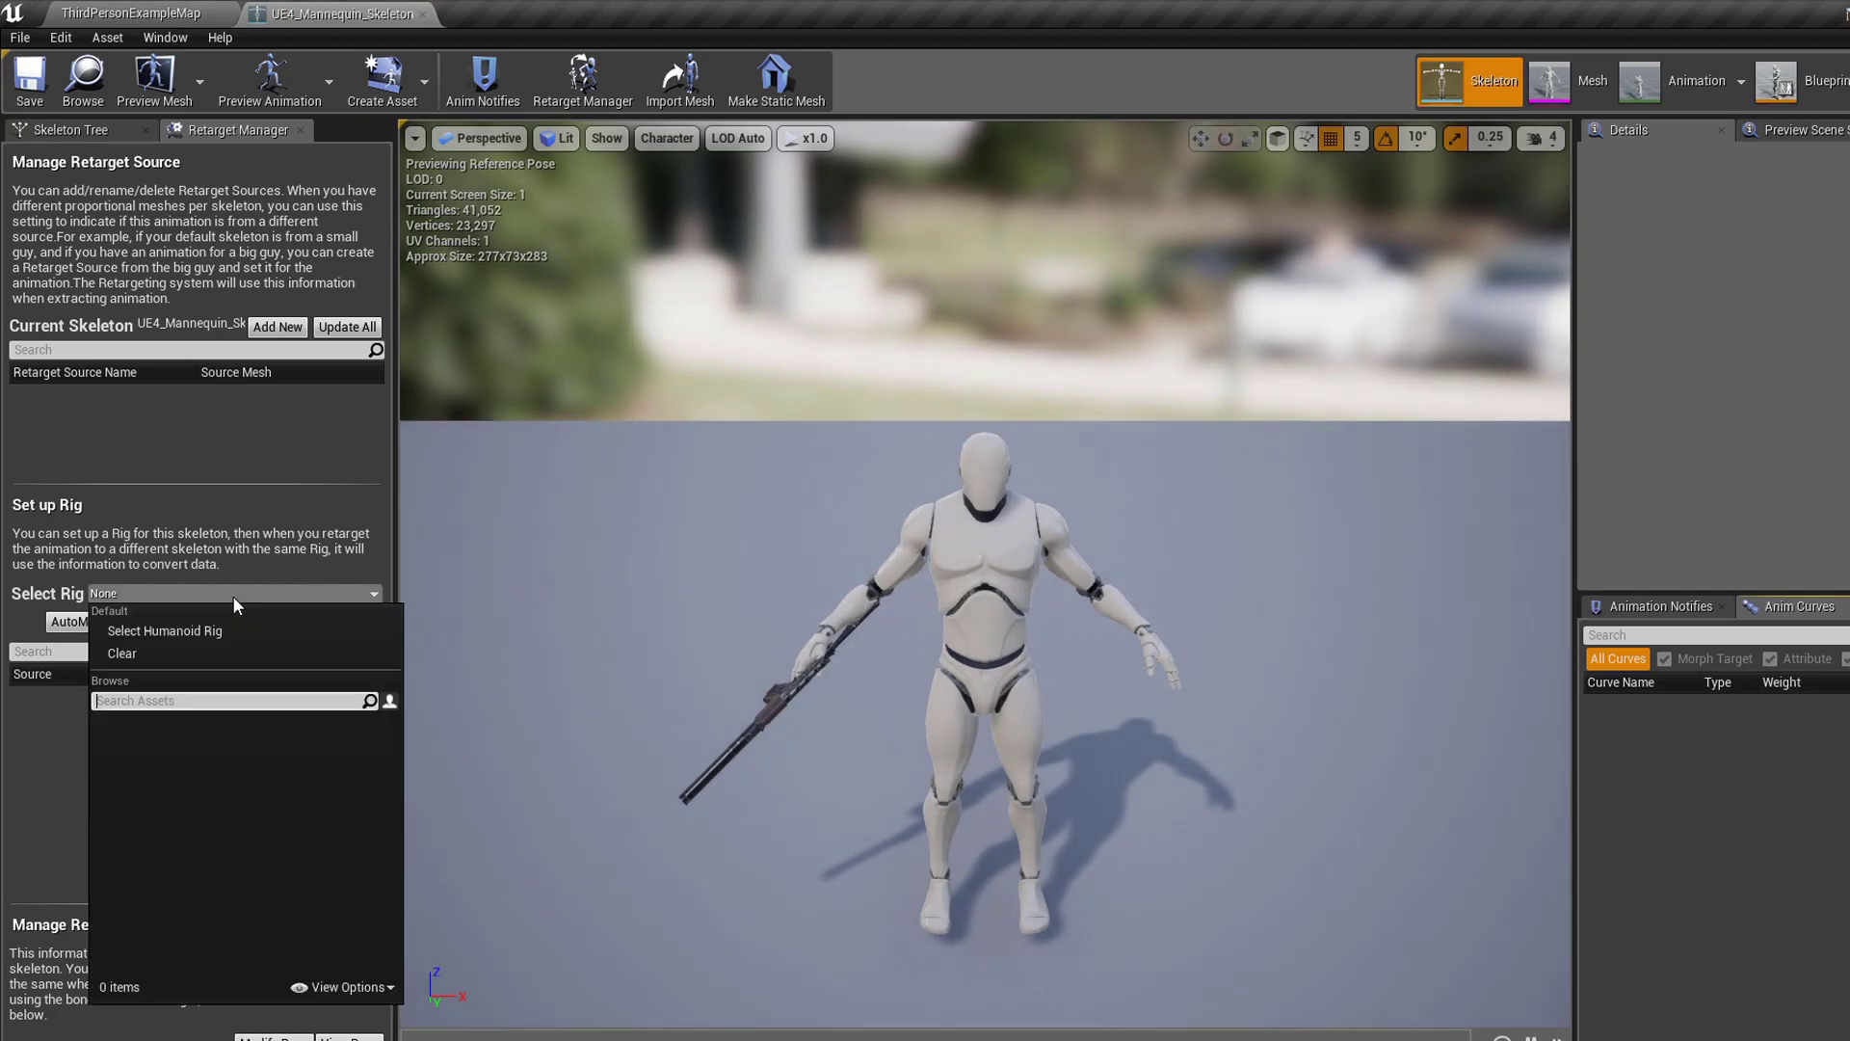
pyautogui.click(187, 630)
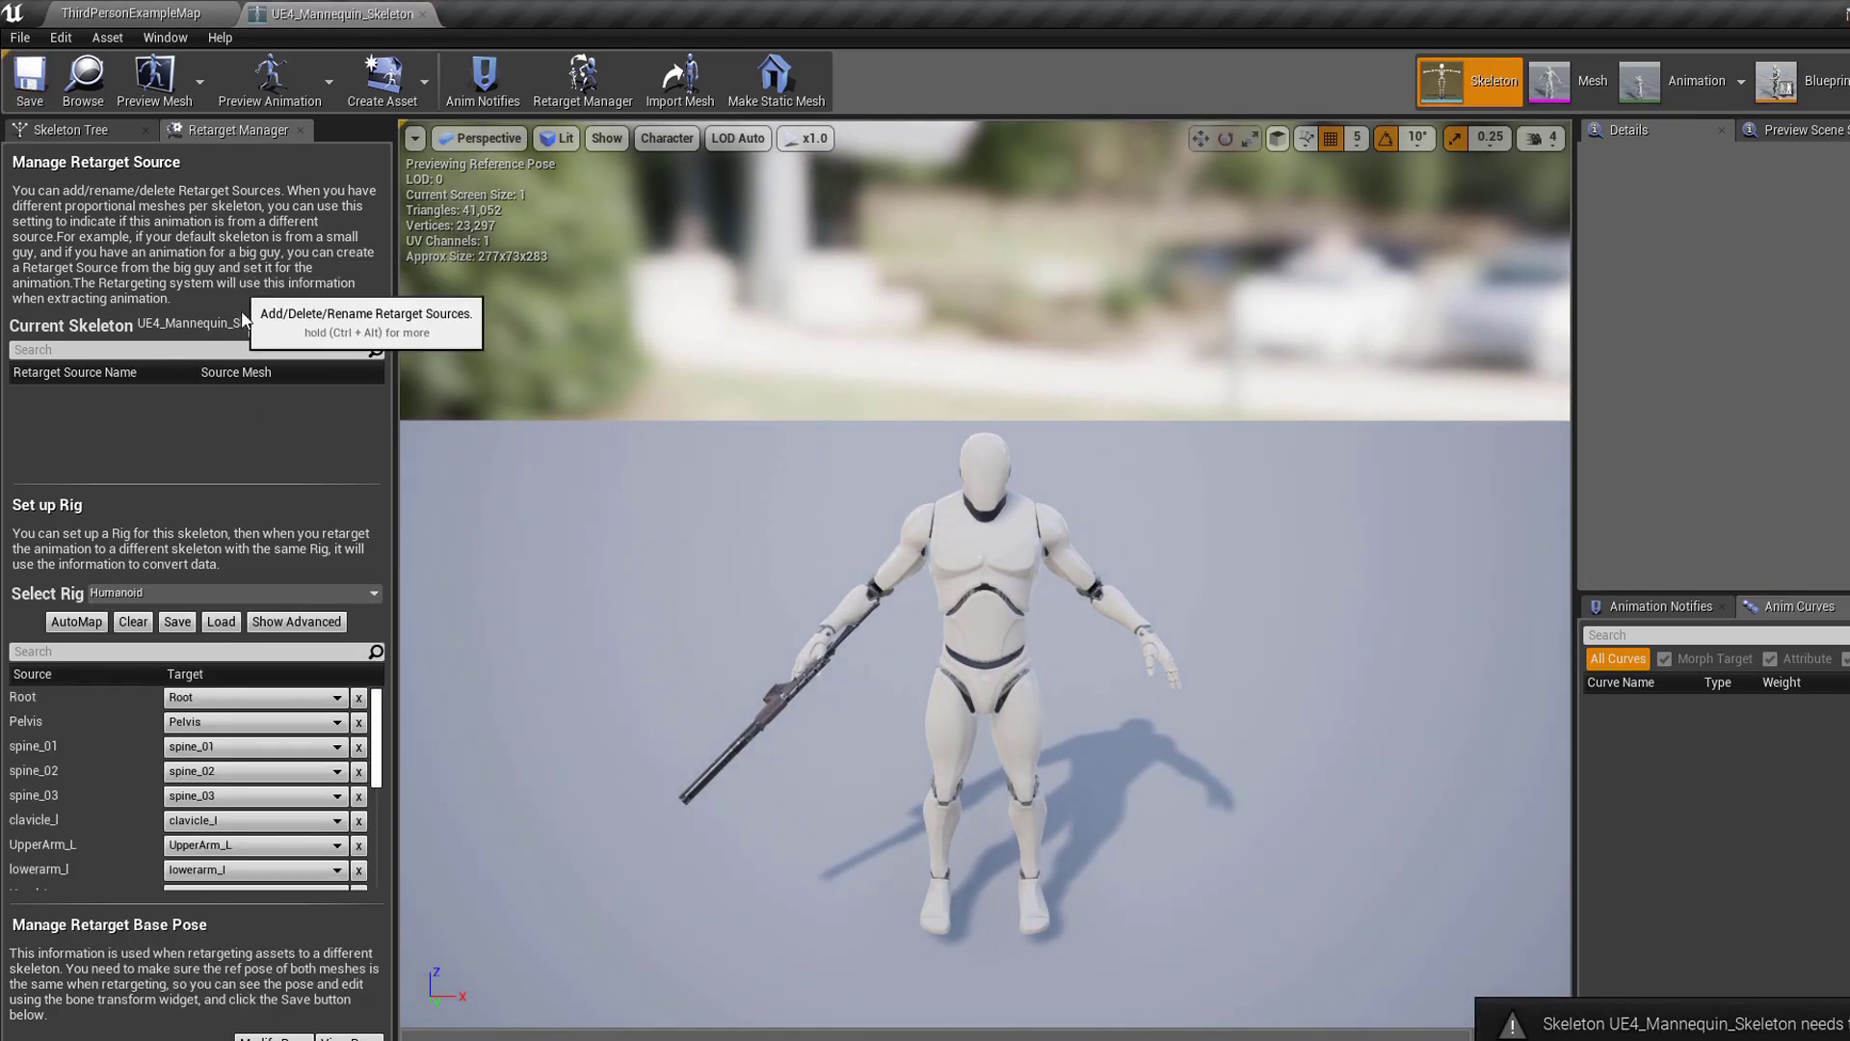
pyautogui.click(301, 130)
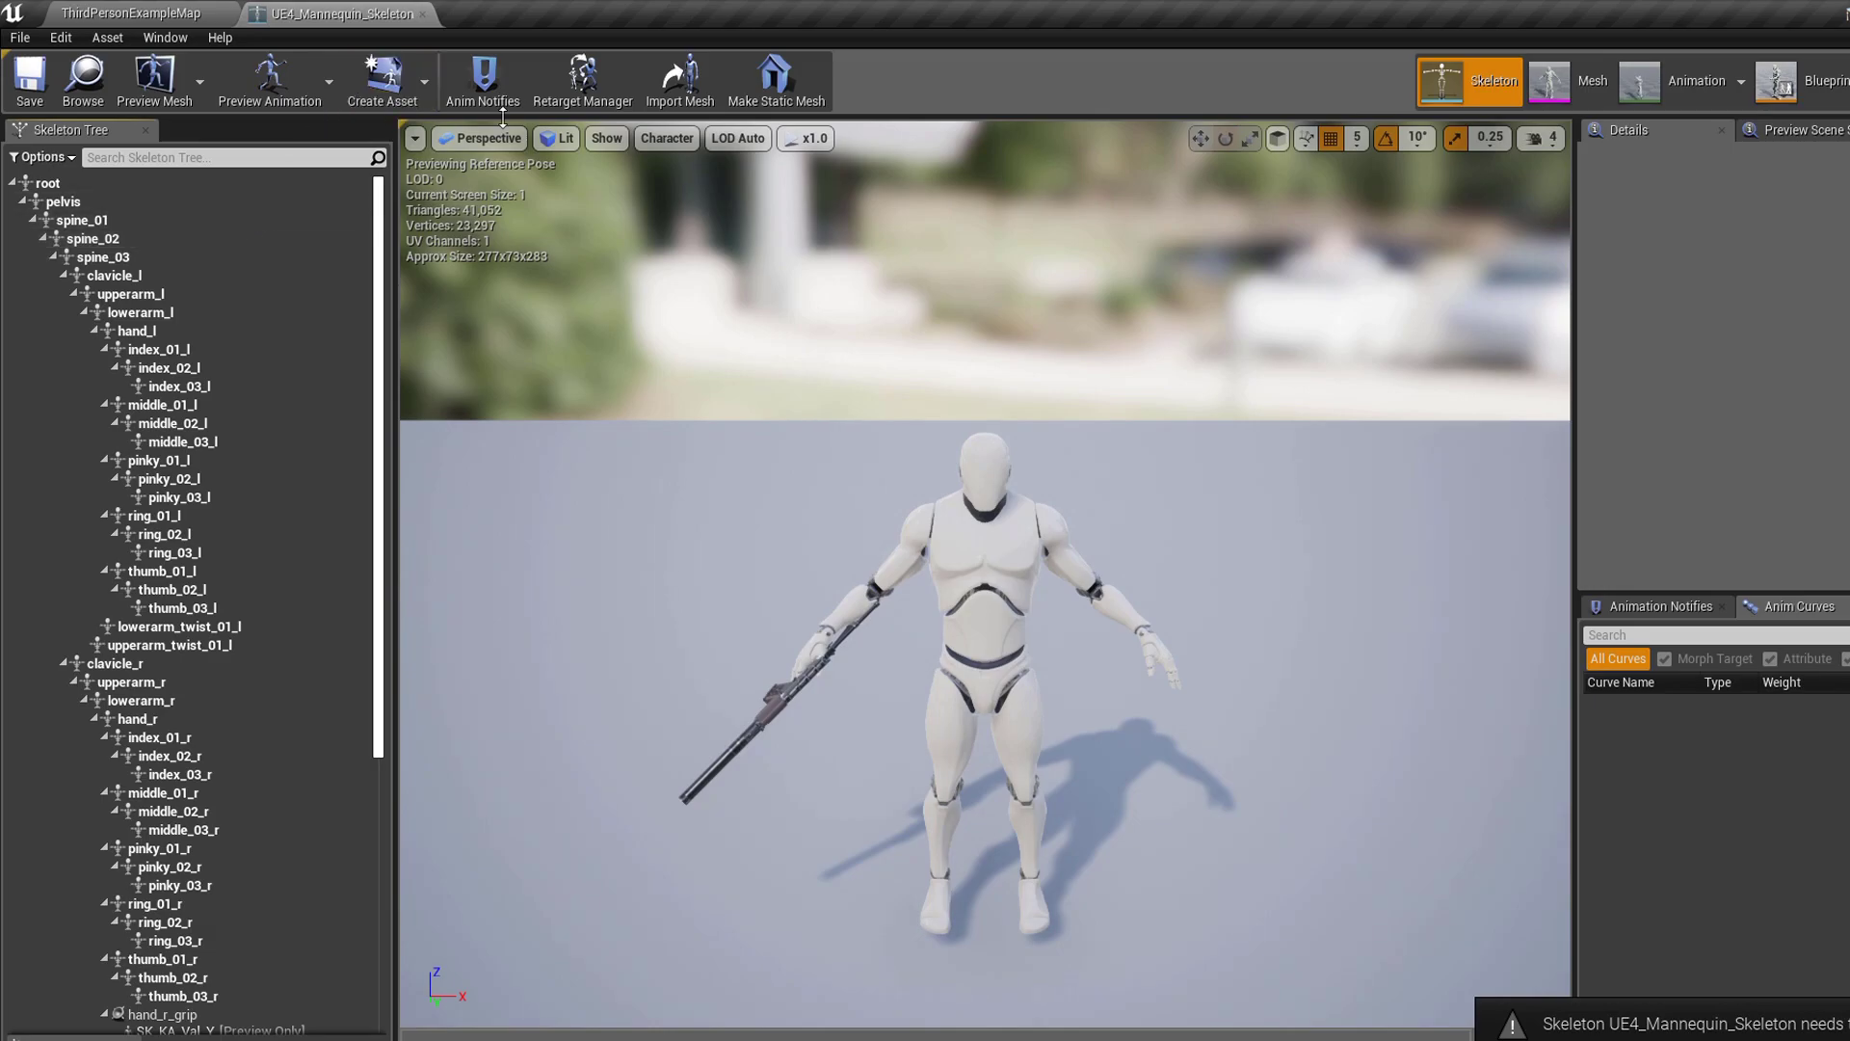
pyautogui.click(616, 73)
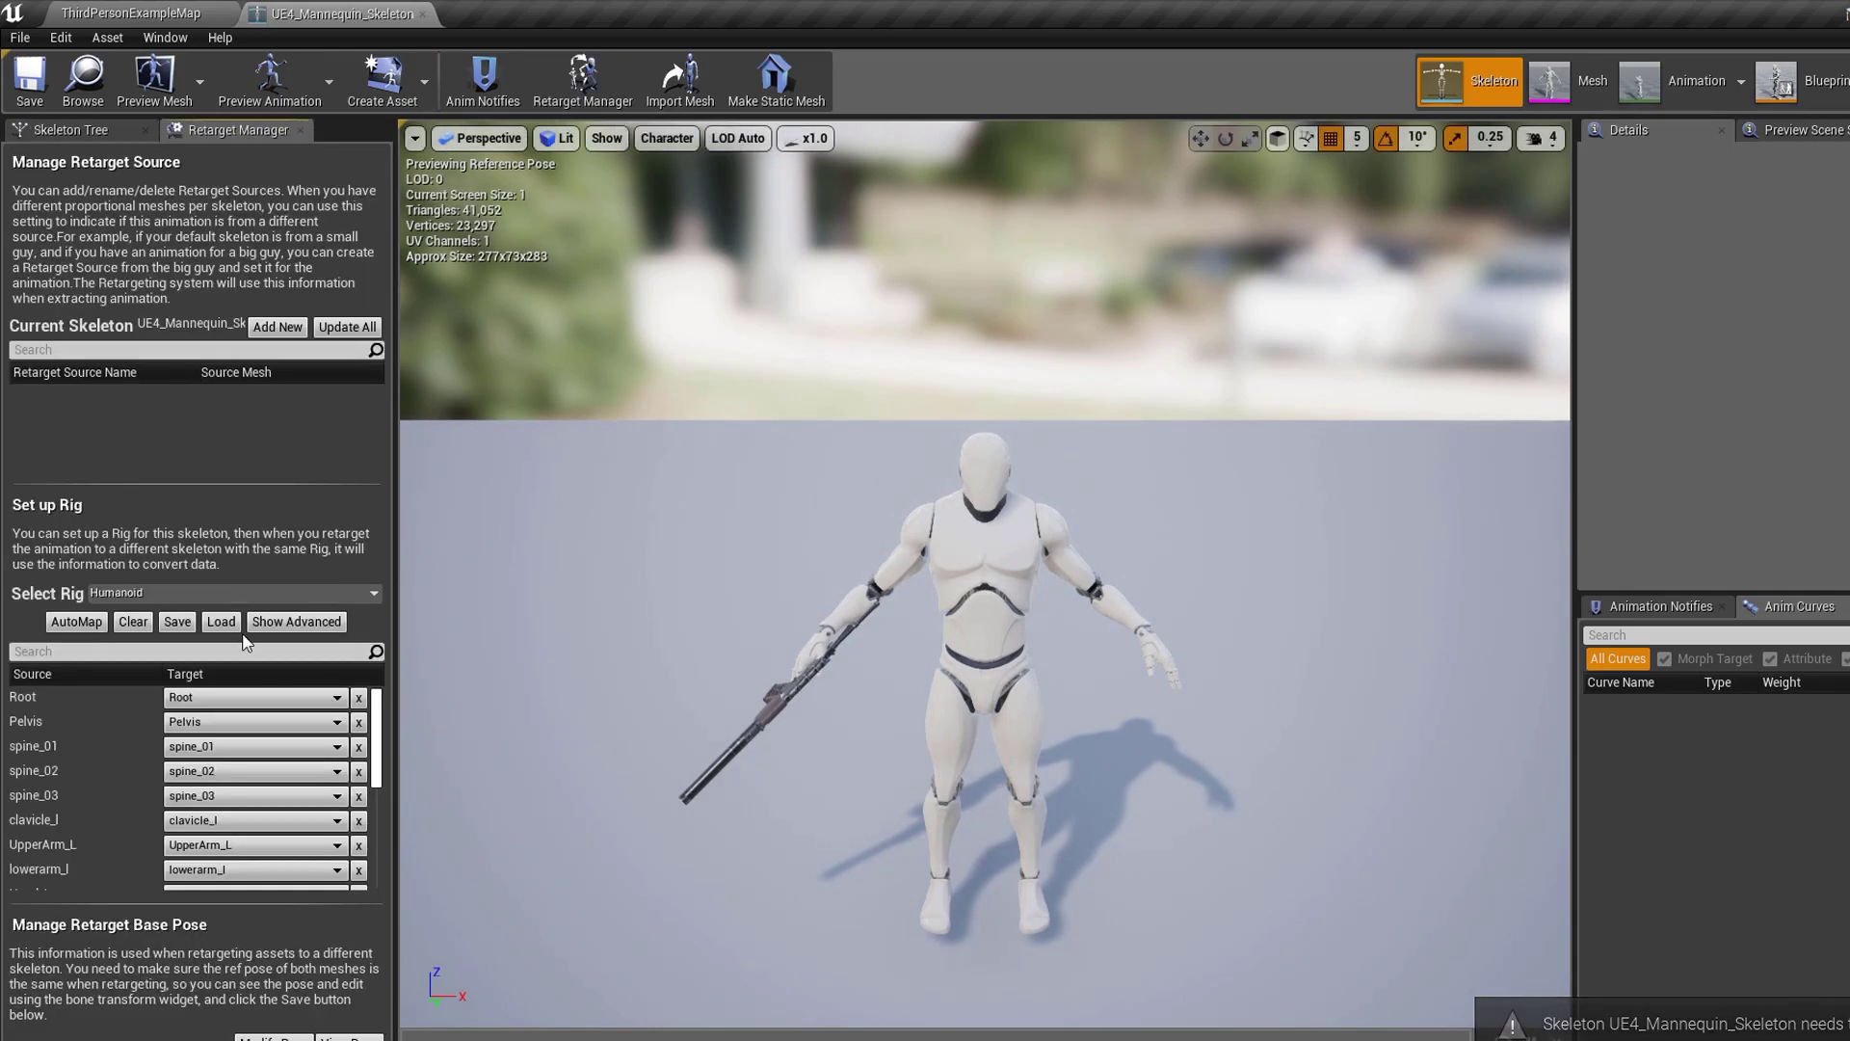
pyautogui.click(421, 14)
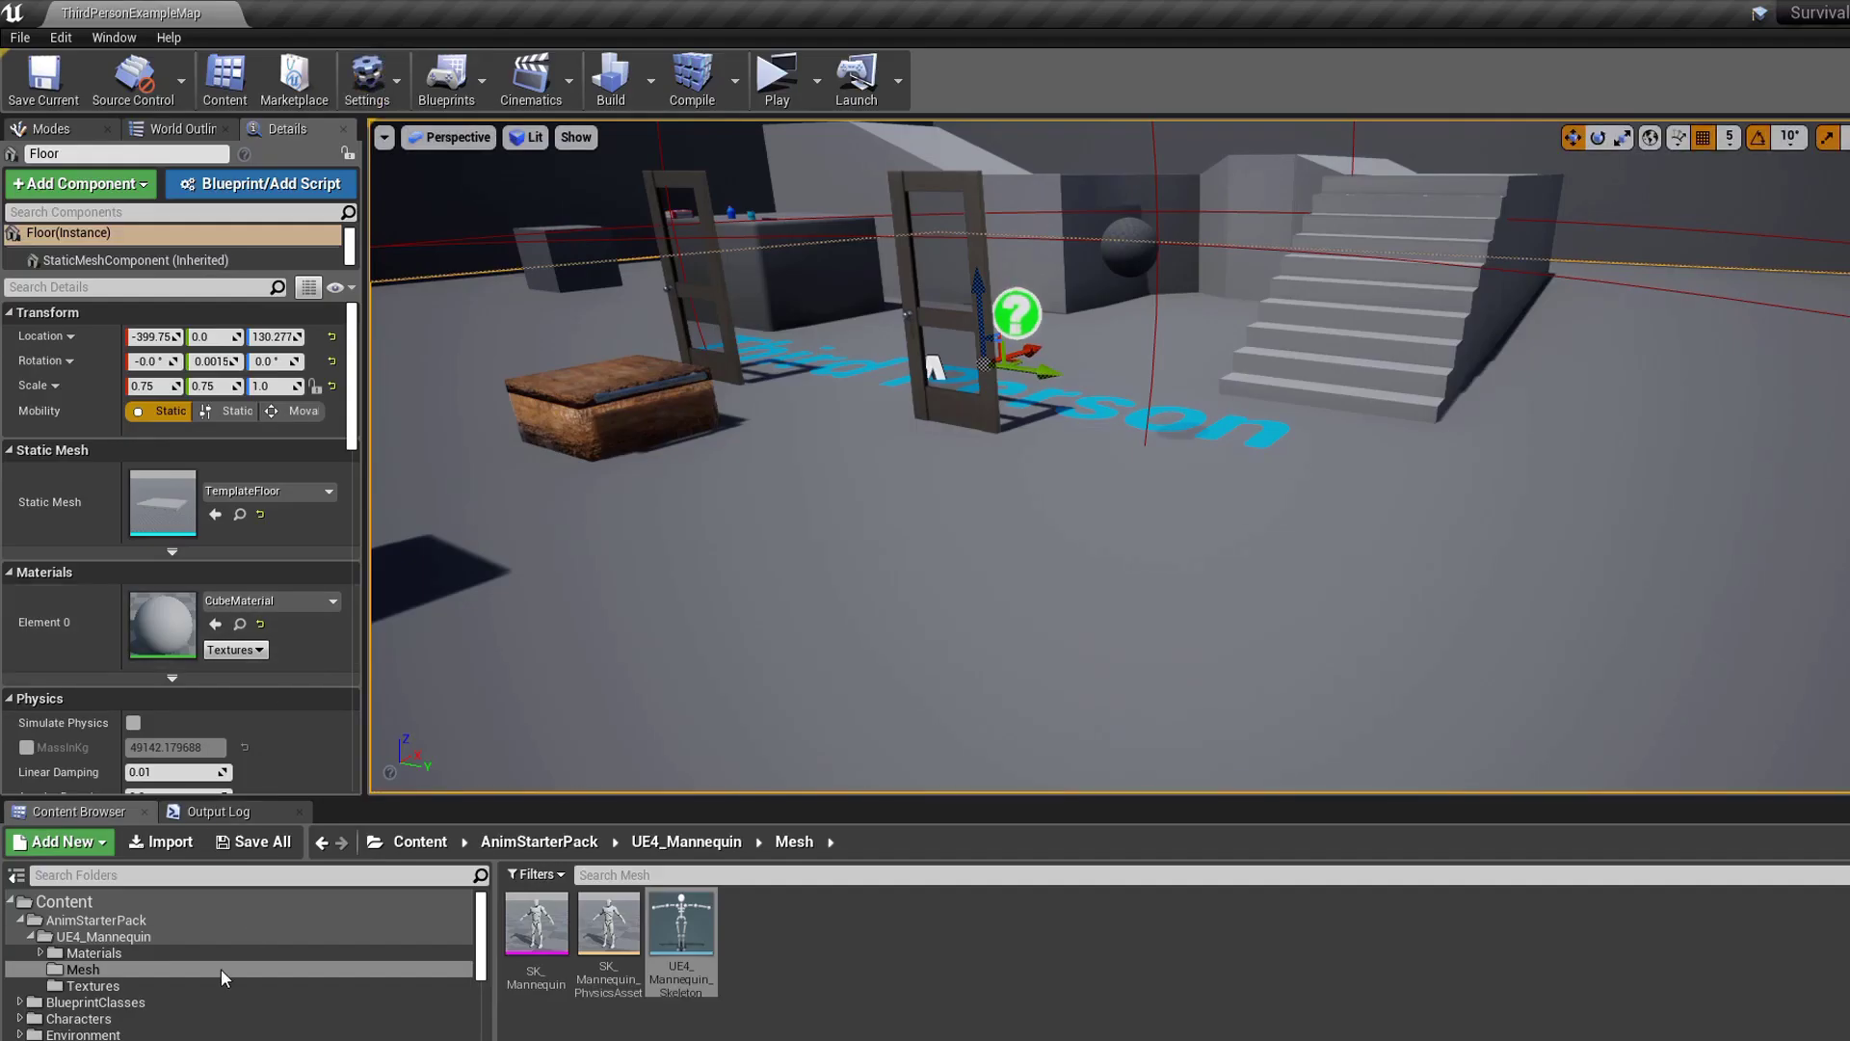
pyautogui.scroll(-5, 212, 963)
# - Duplicate Aim_CC through Aim_RU from UntargedAimanimation, retargeted onto UE4_Mannequin_Skeleton
pyautogui.click(180, 986)
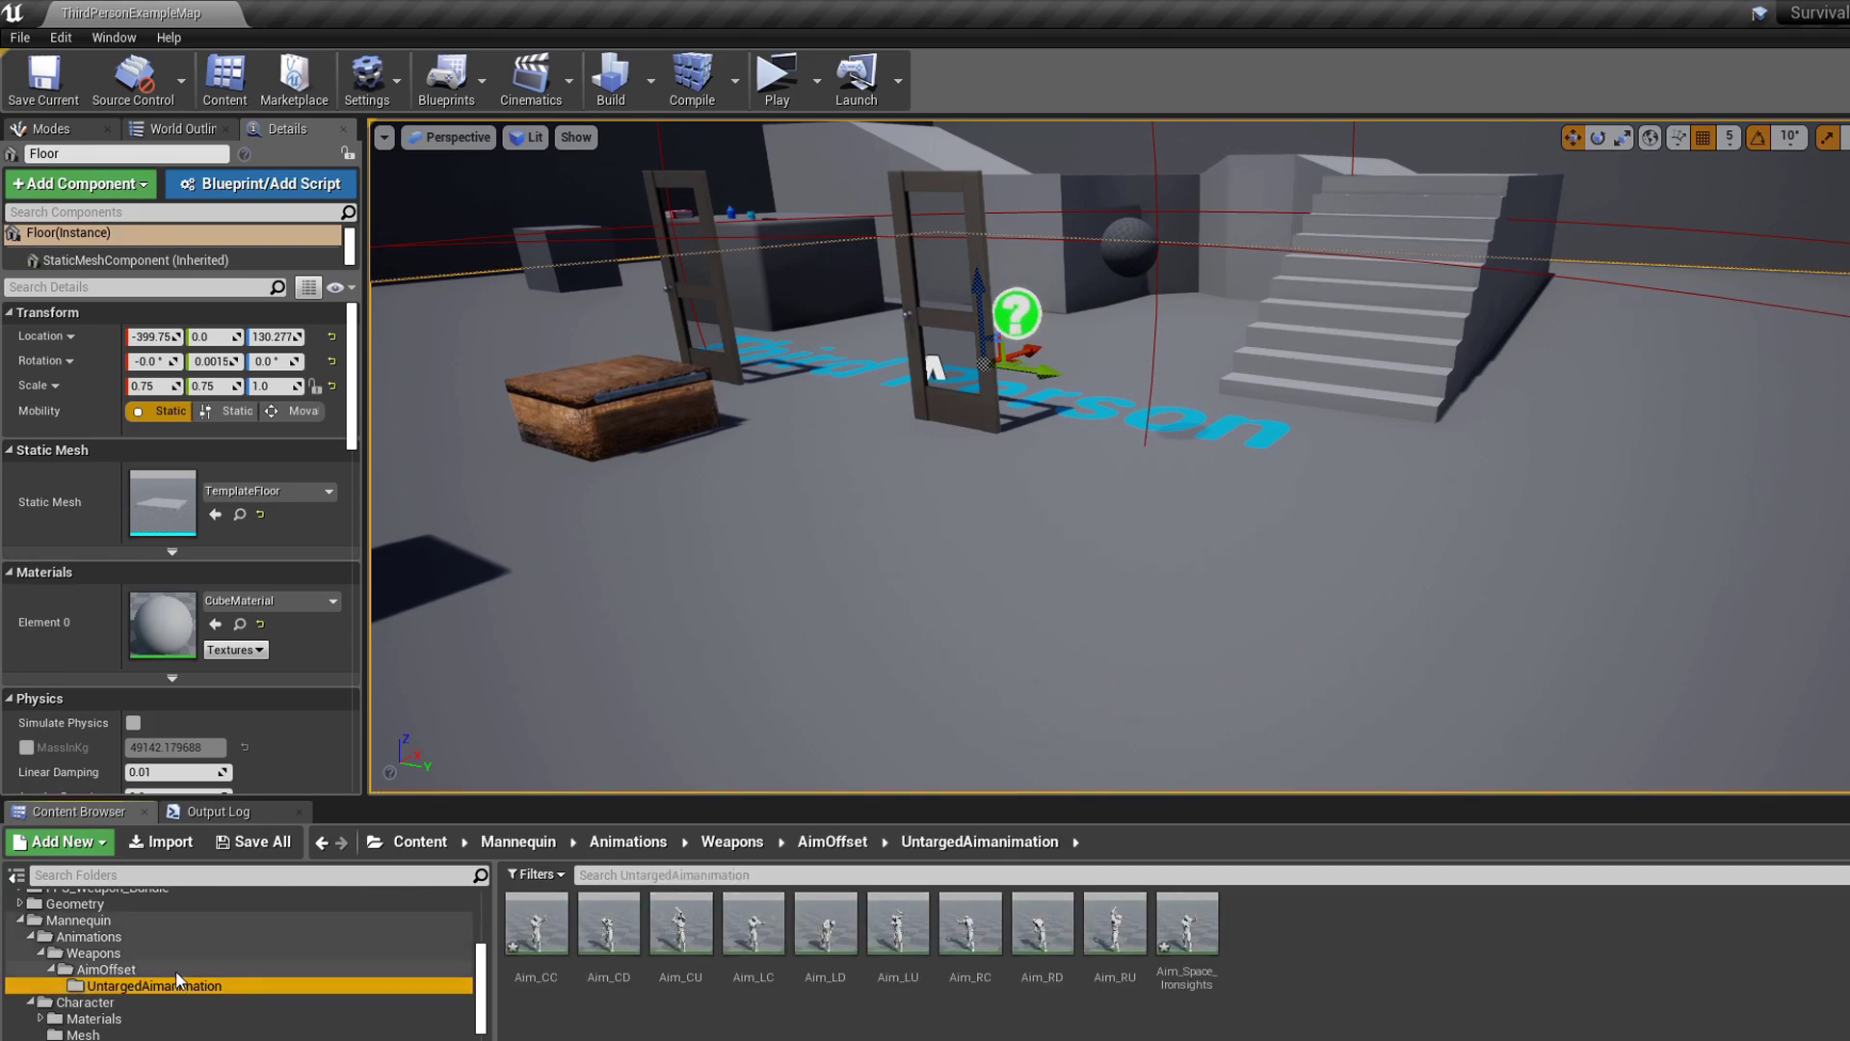
pyautogui.click(536, 926)
pyautogui.keyDown('shift'); pyautogui.click(1115, 923); pyautogui.keyUp('shift')
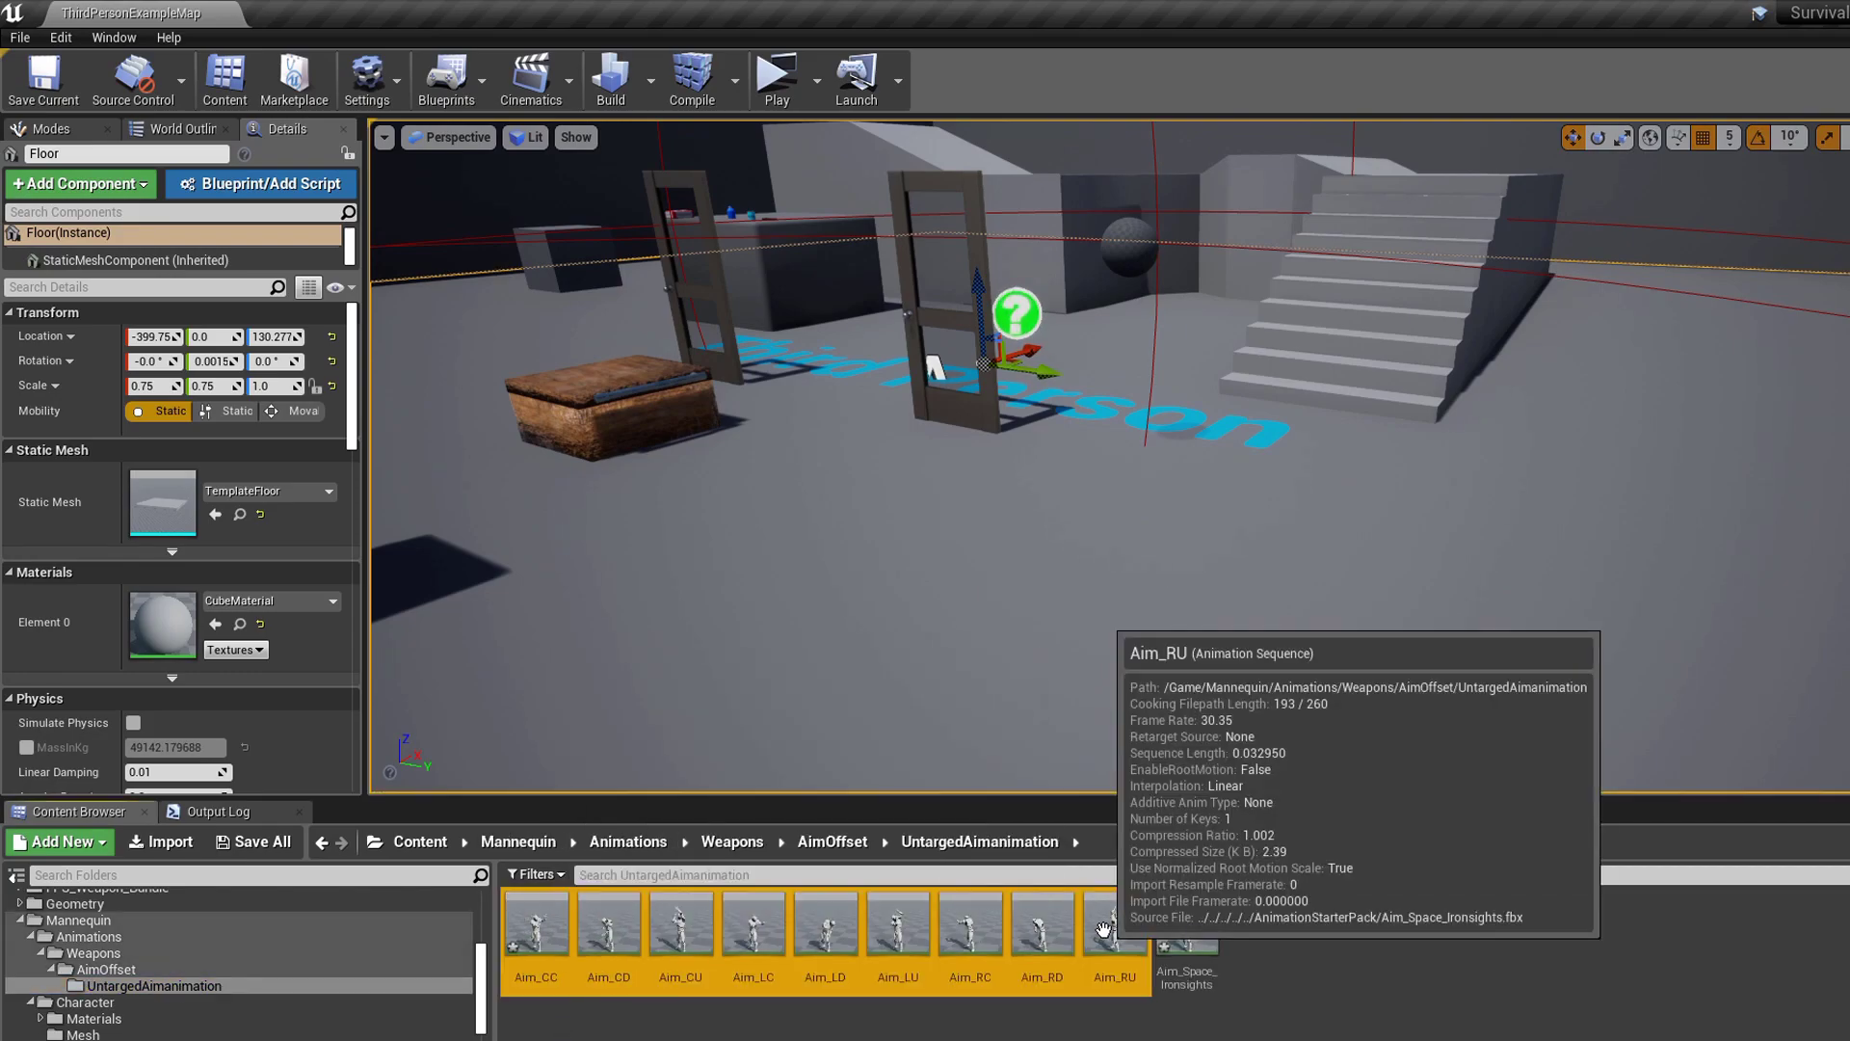
pyautogui.rightClick(1115, 923)
pyautogui.moveTo(1247, 403)
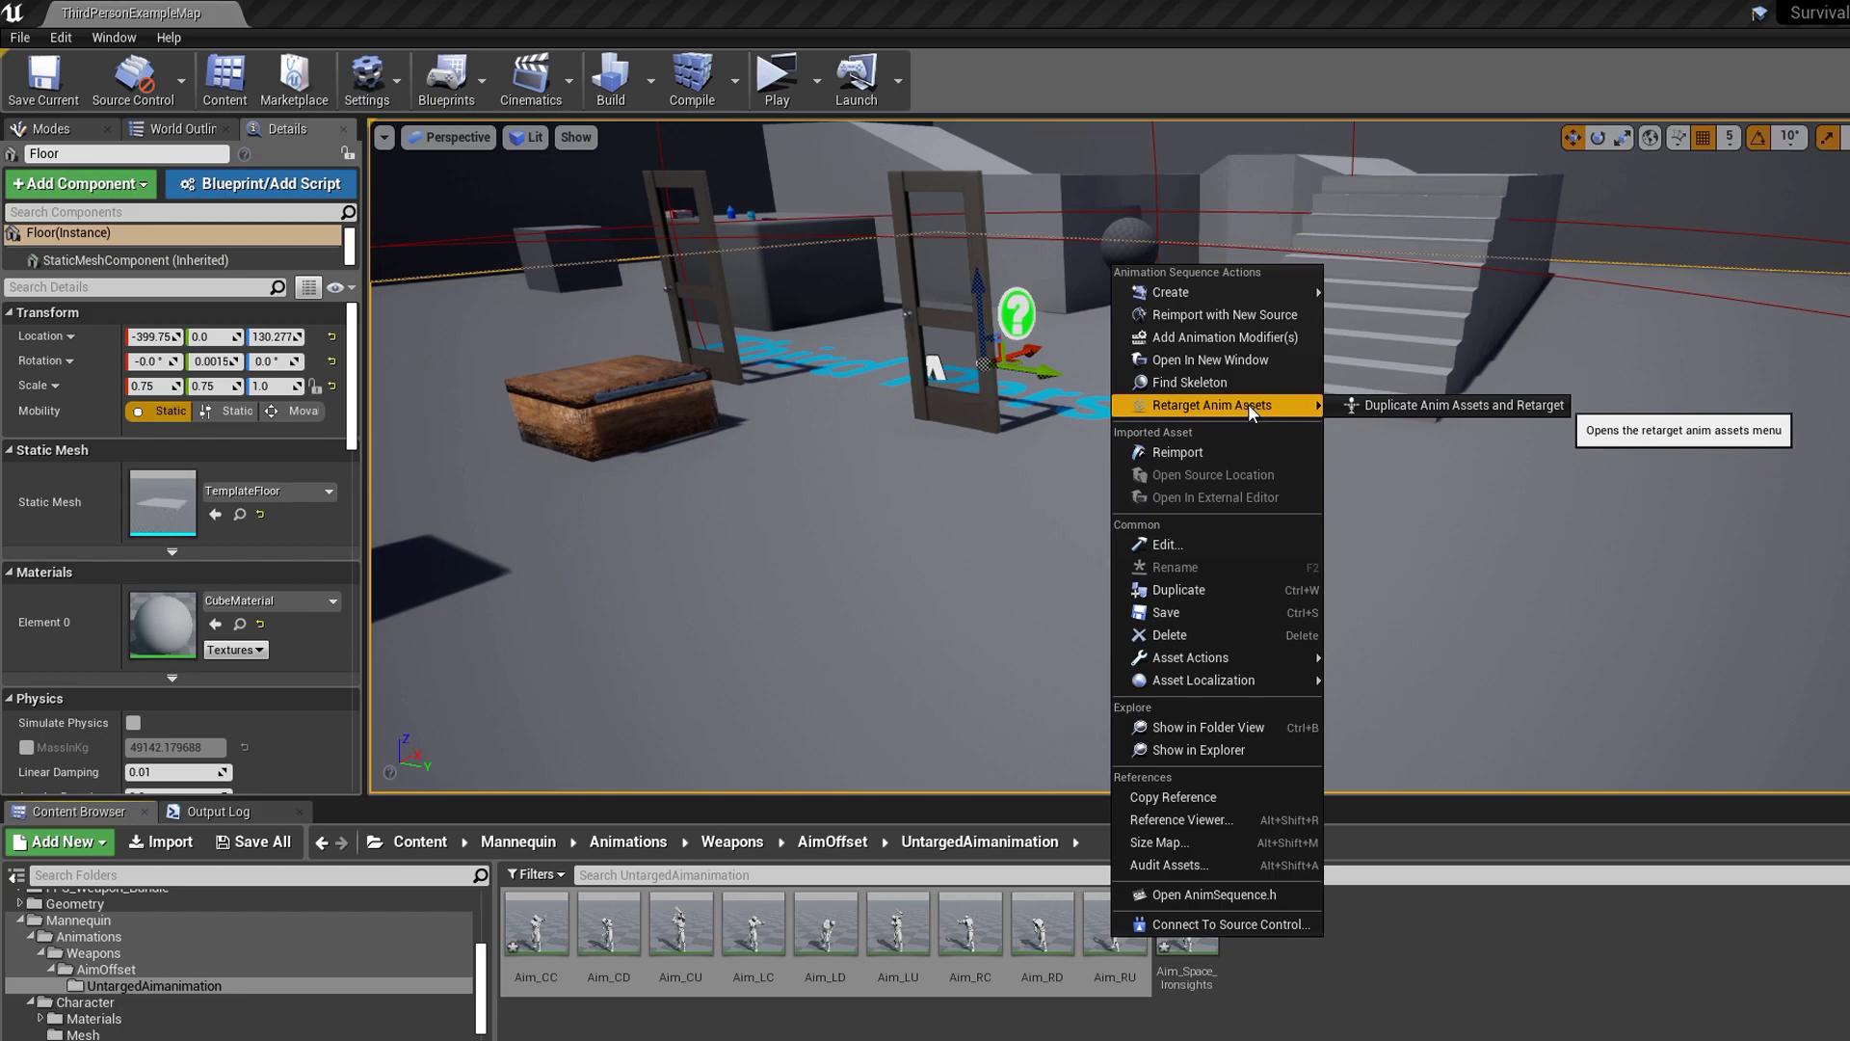
pyautogui.click(1396, 406)
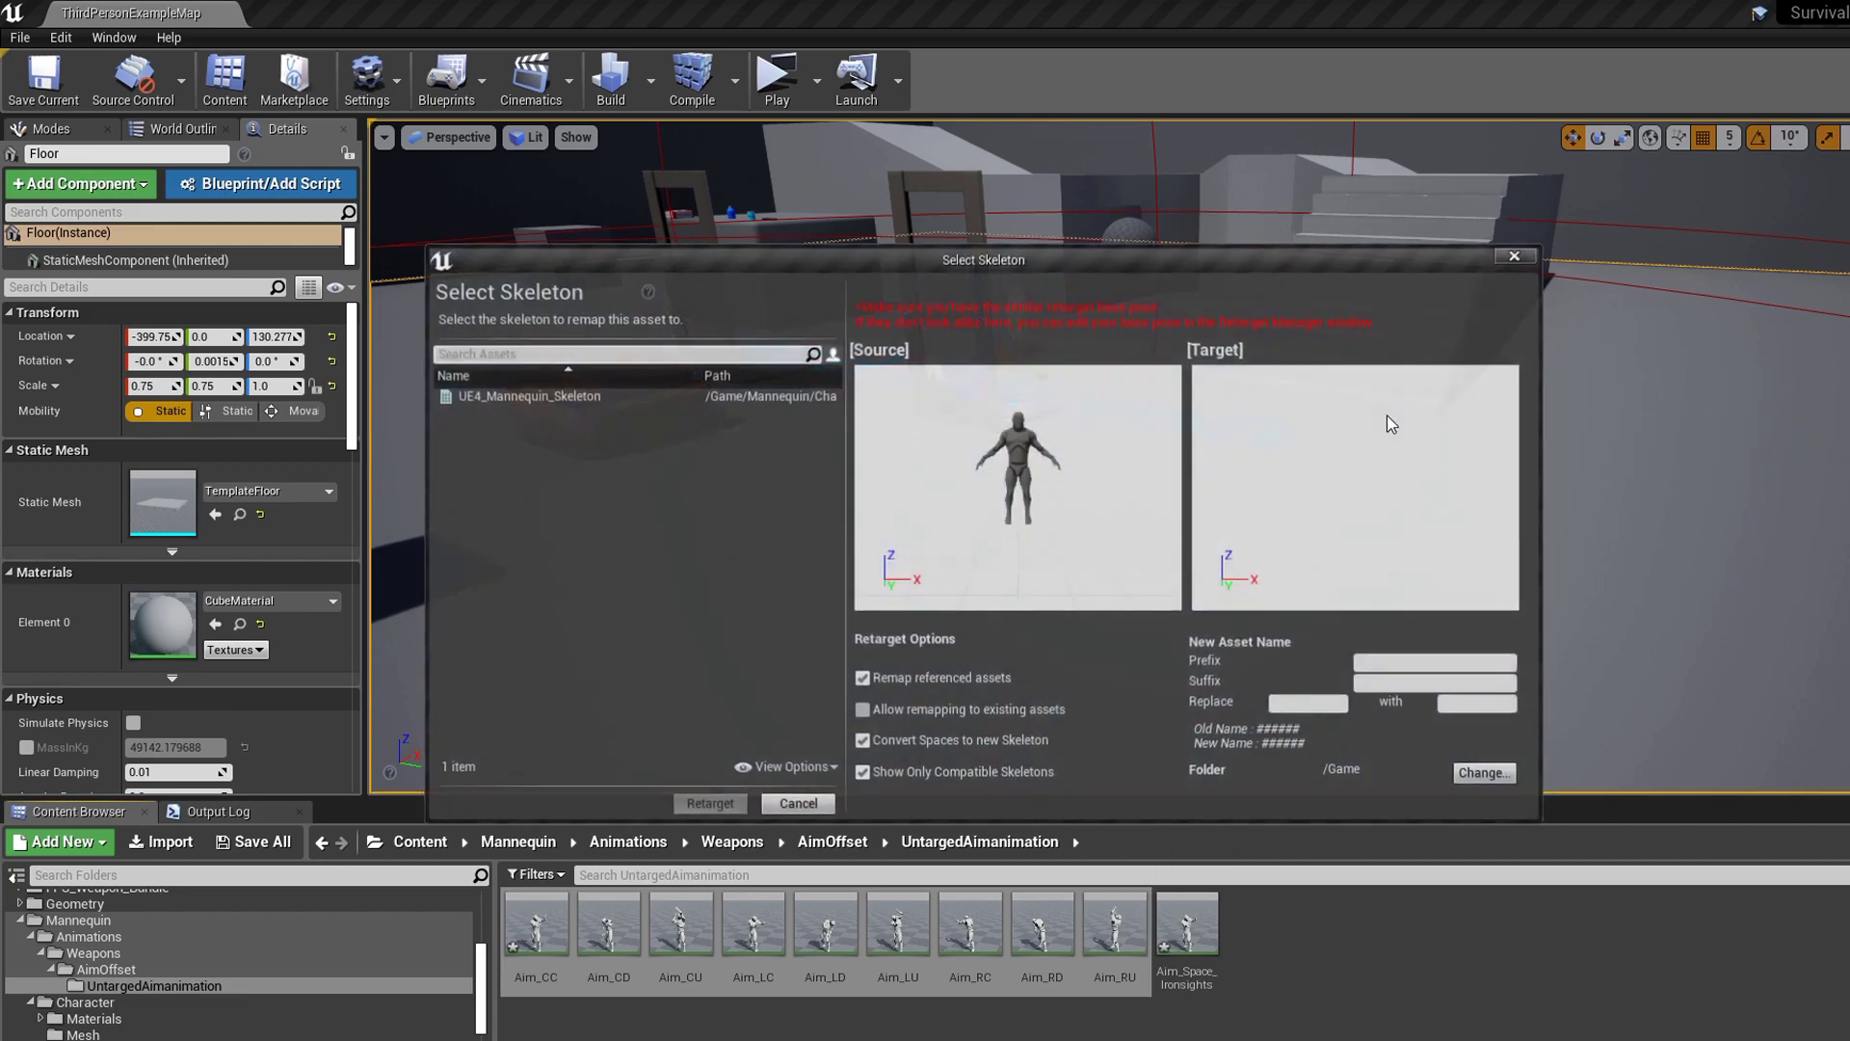
pyautogui.click(575, 397)
pyautogui.click(710, 807)
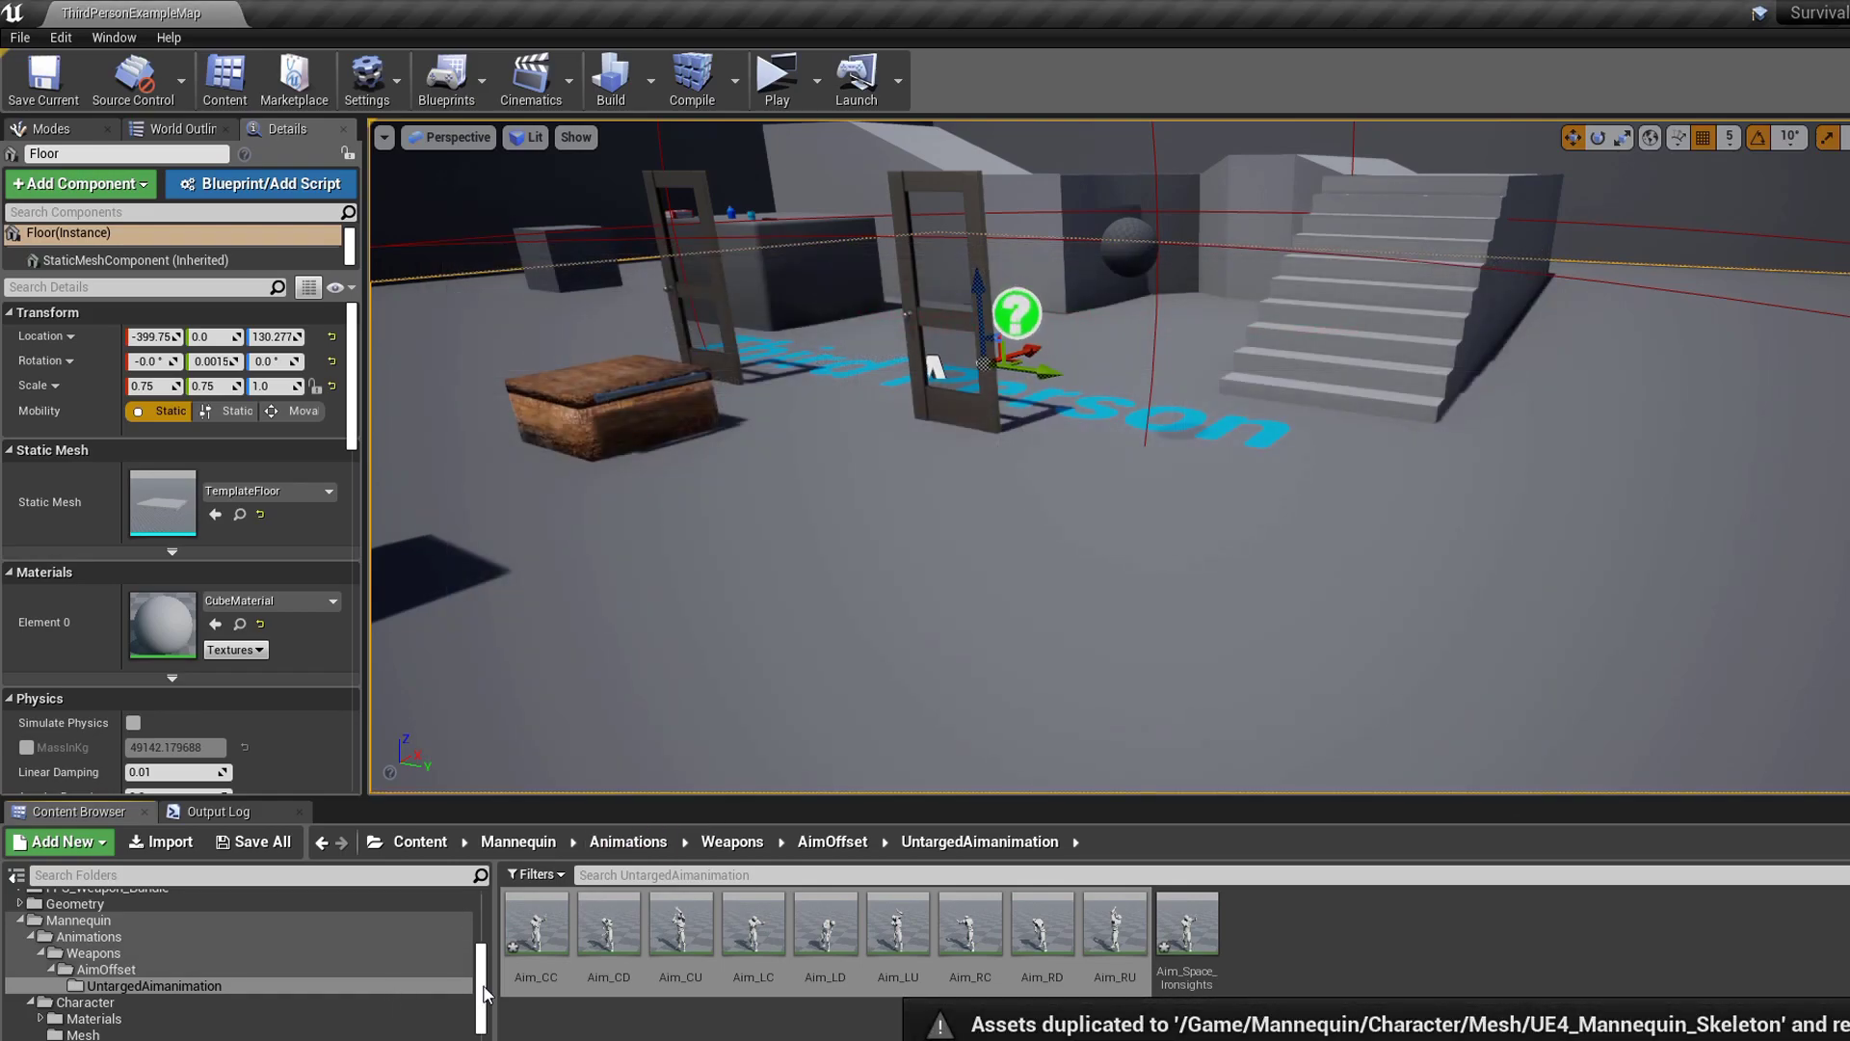
# - Move the nine retargeted Aim copies from Content into AimOffset, then preview Aim_RD
pyautogui.moveTo(484, 994); pyautogui.dragTo(485, 940)
pyautogui.click(269, 902)
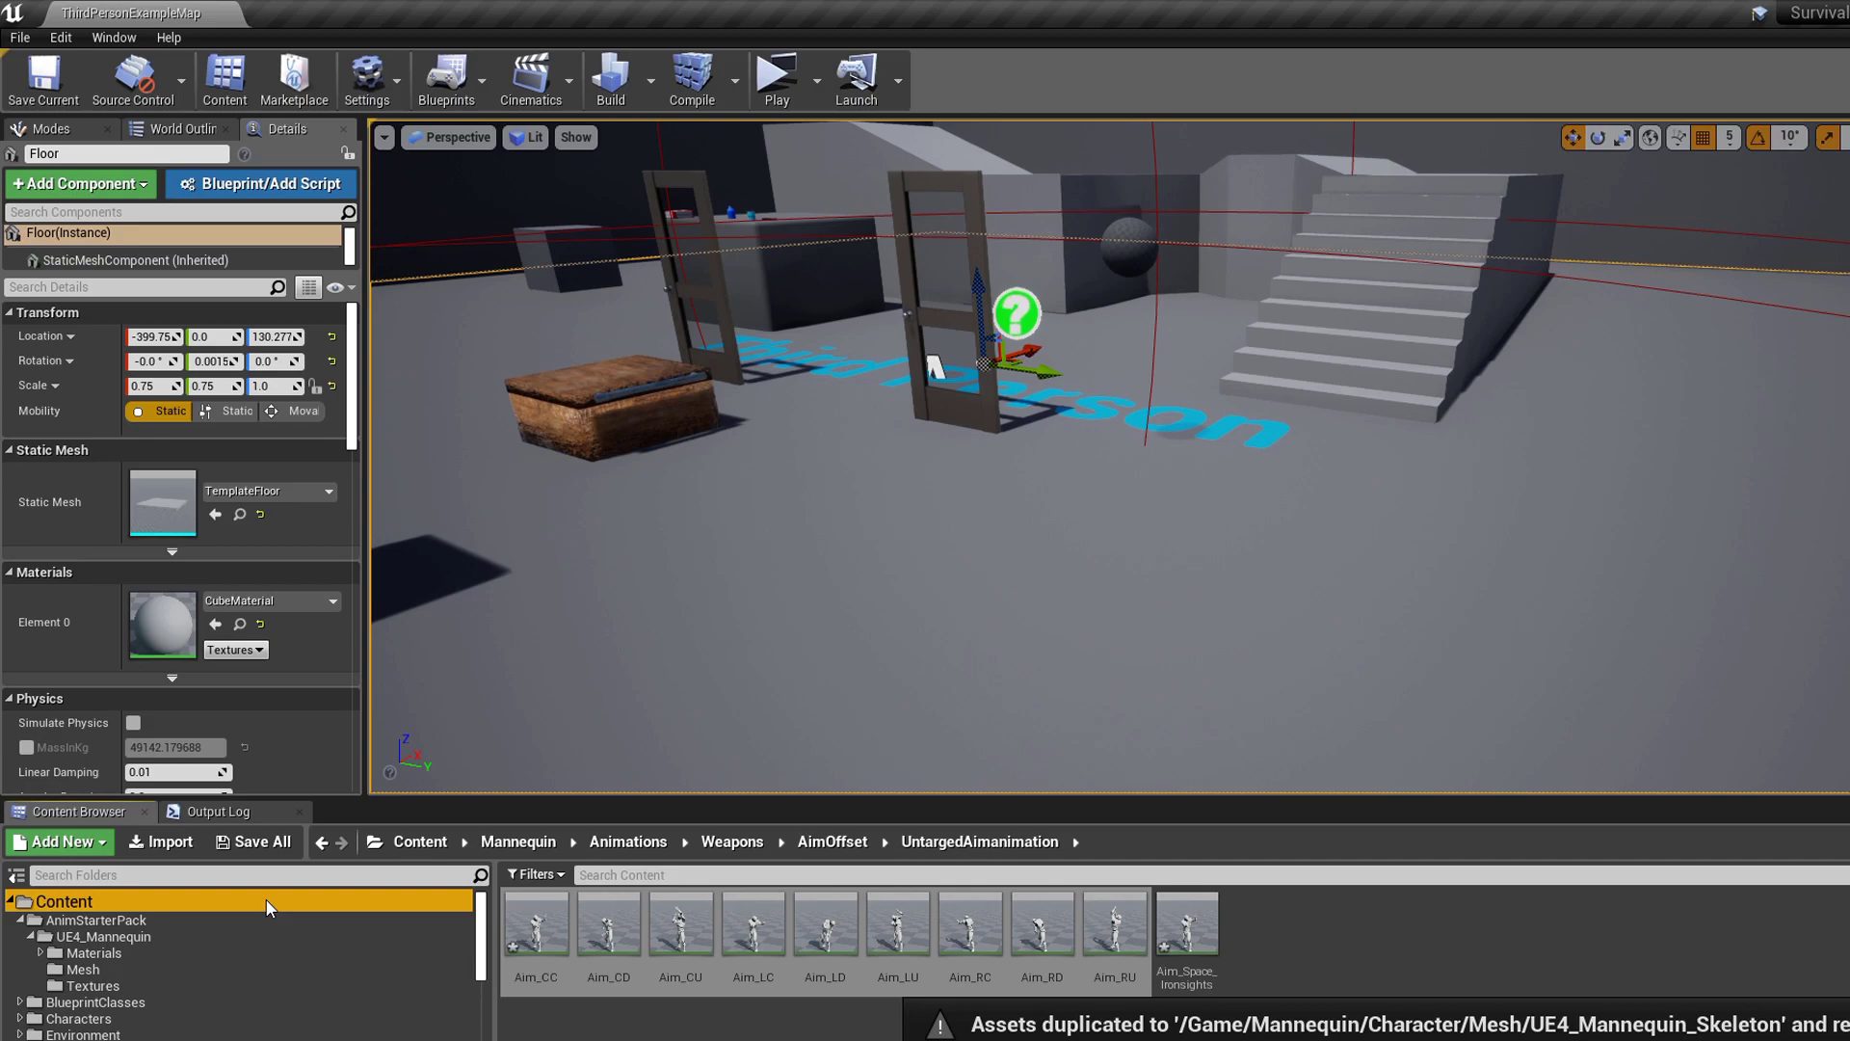
pyautogui.click(1332, 925)
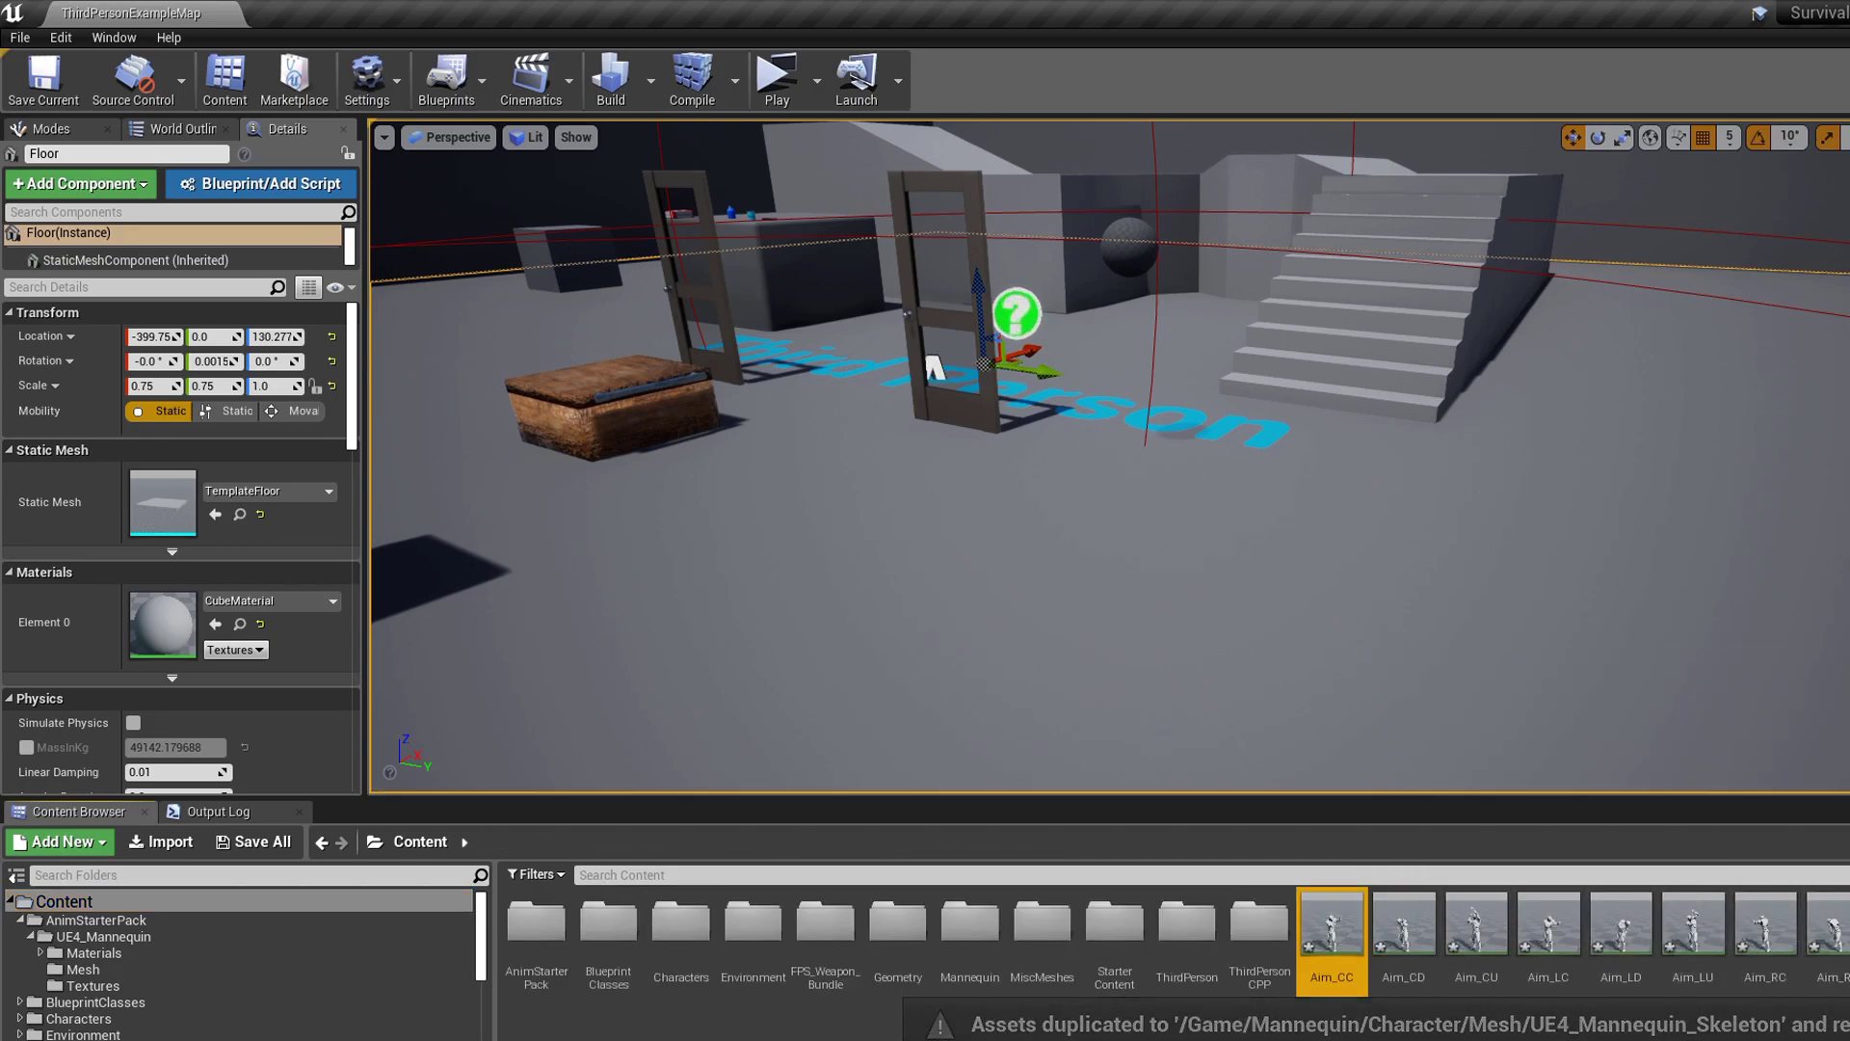
pyautogui.keyDown('shift'); pyautogui.click(1827, 925); pyautogui.keyUp('shift')
pyautogui.scroll(-3, 316, 962)
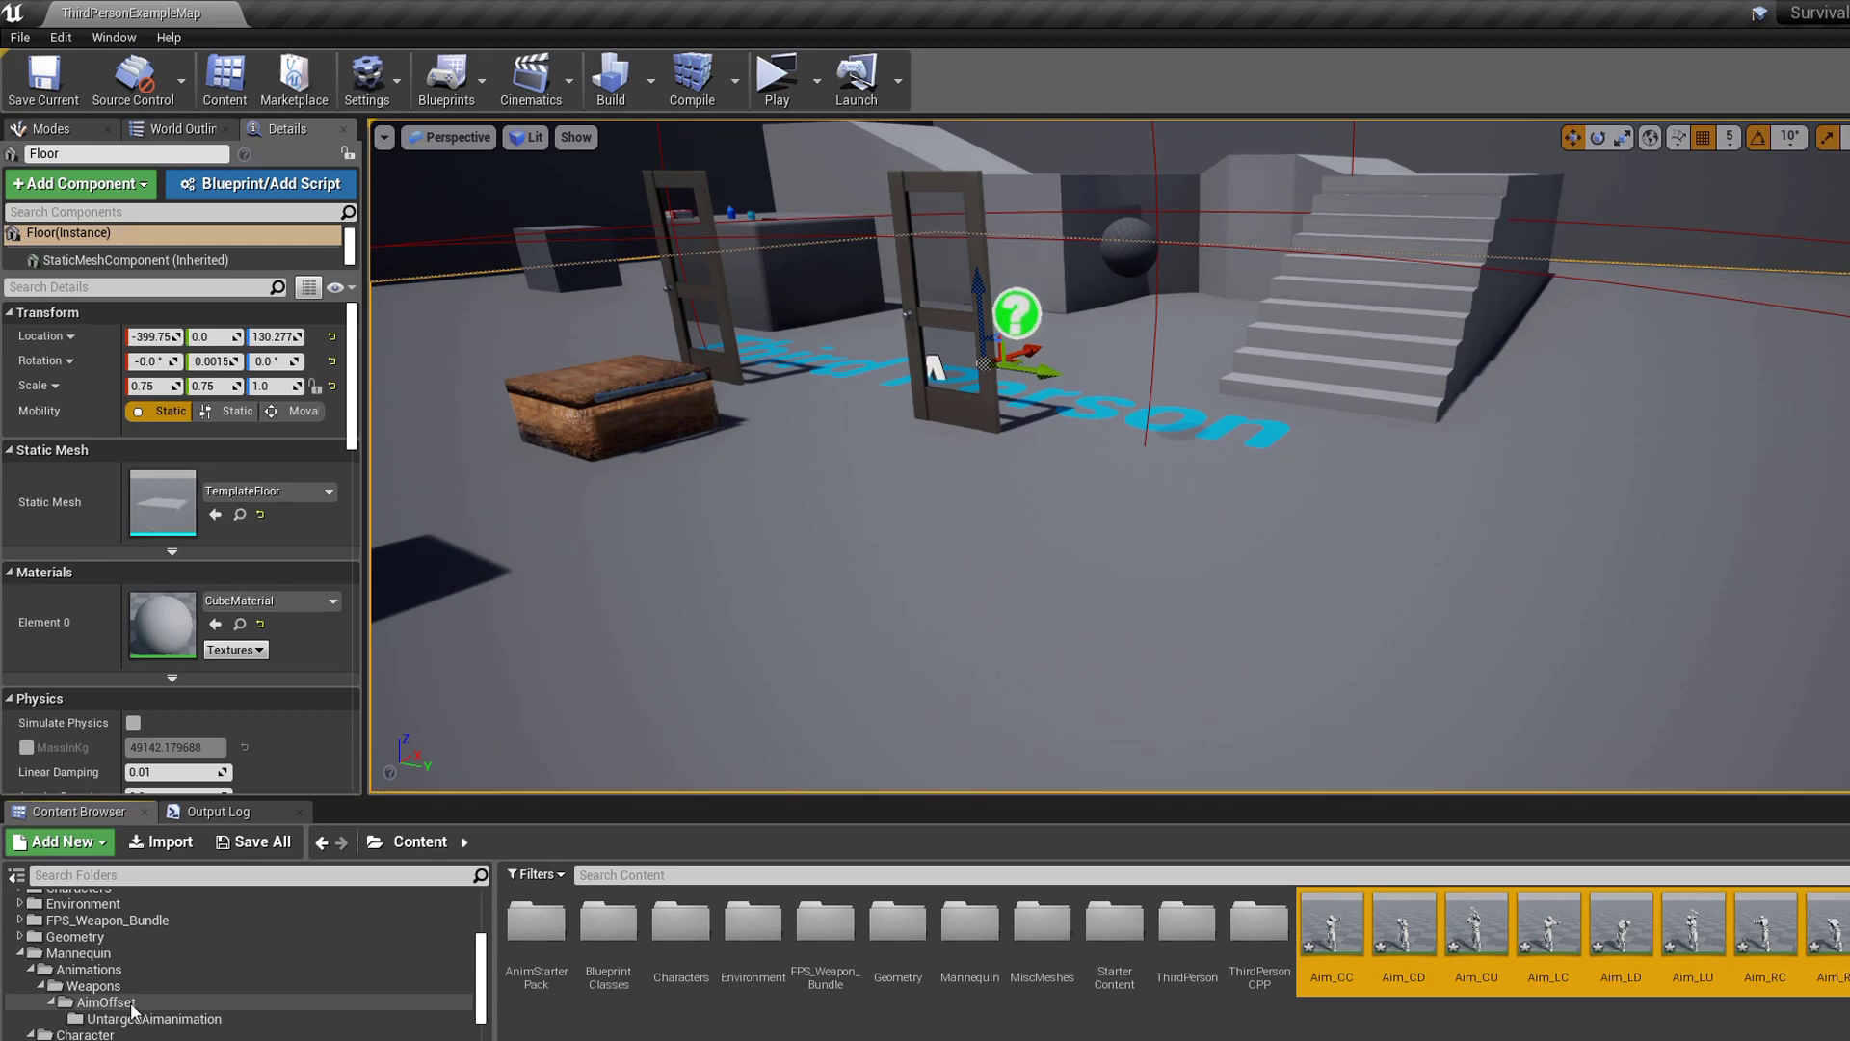
pyautogui.moveTo(1334, 930); pyautogui.dragTo(198, 1012)
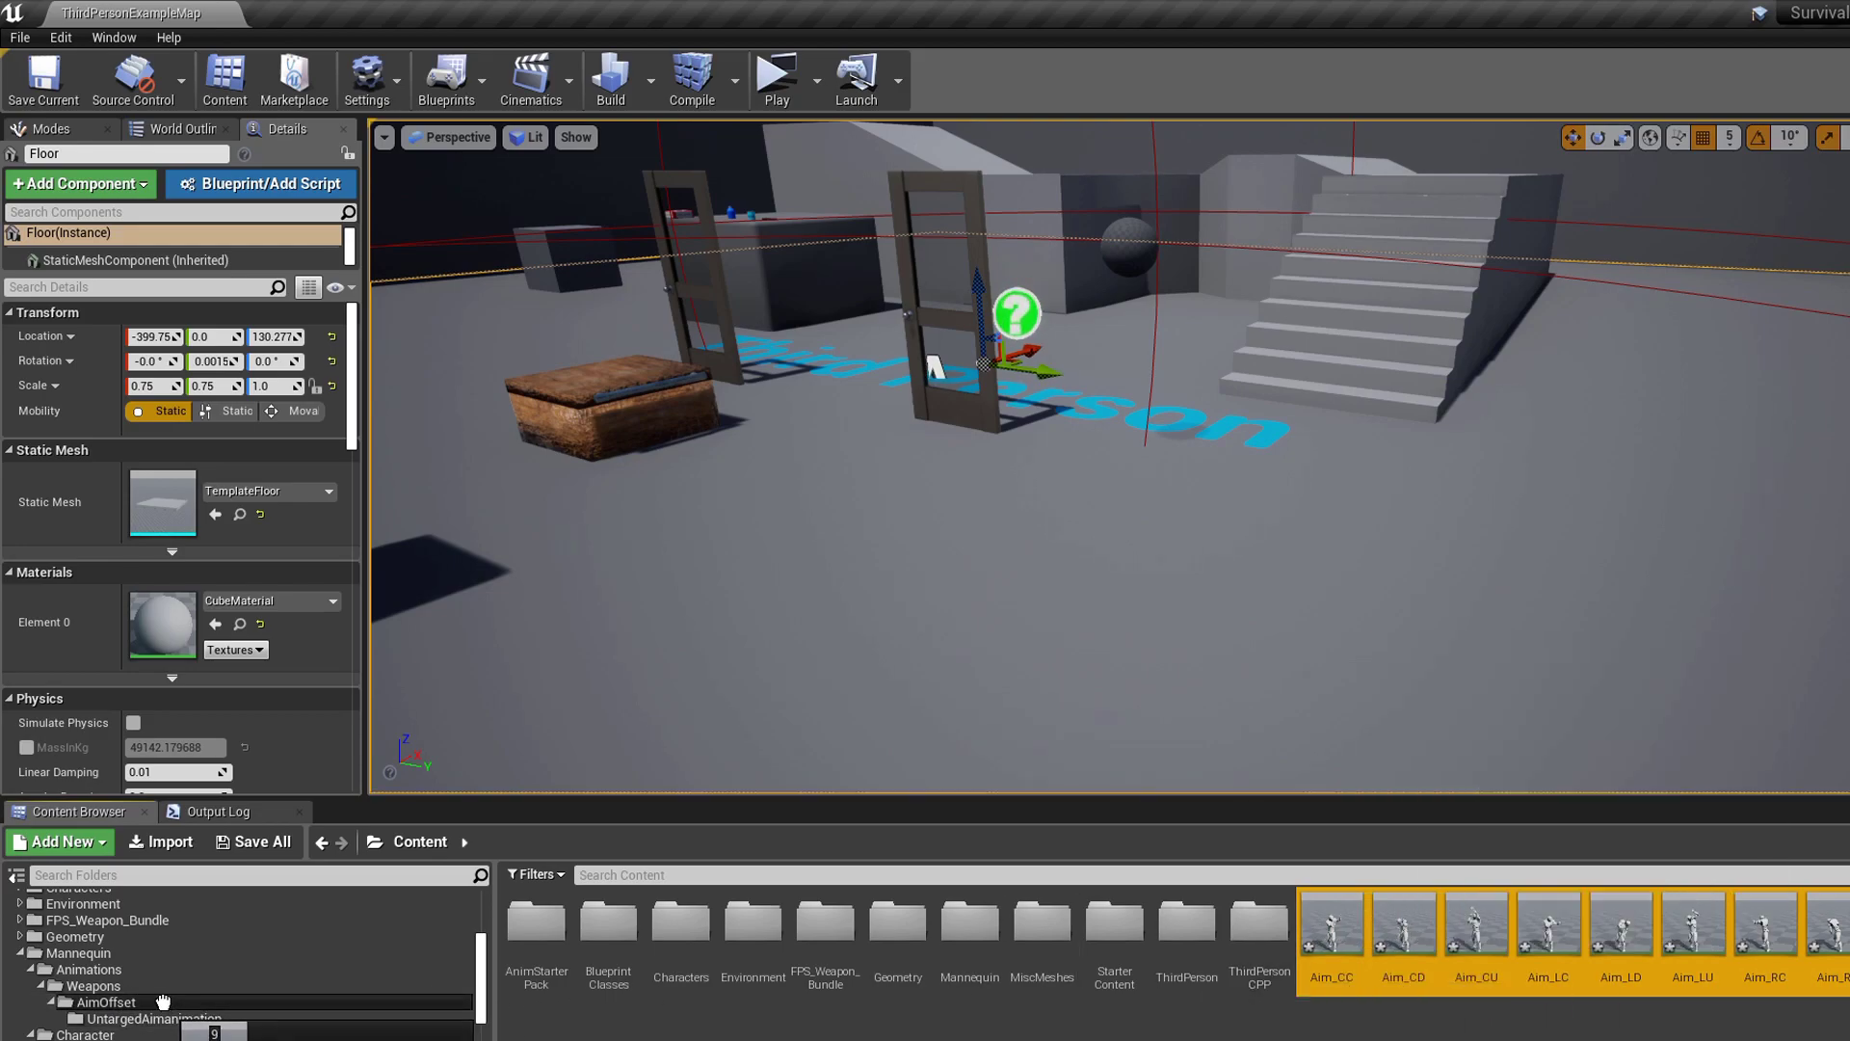
pyautogui.click(229, 949)
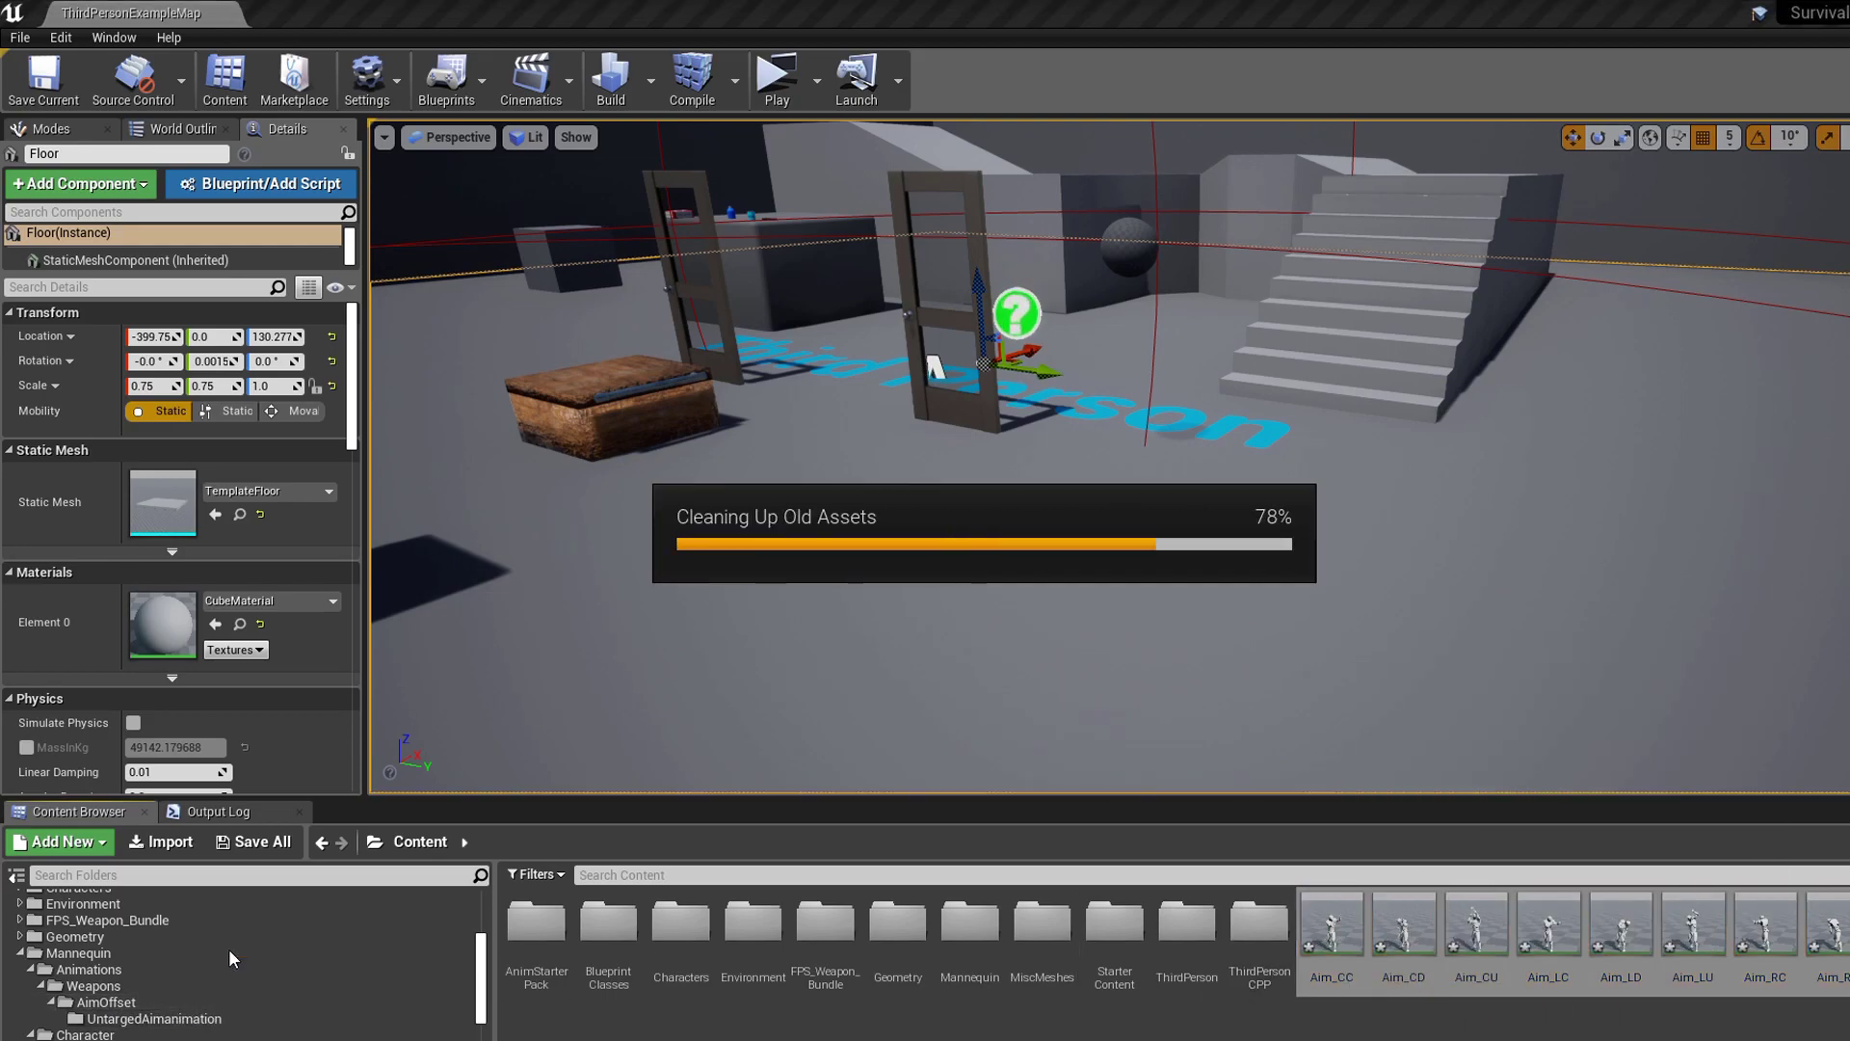
pyautogui.click(153, 1003)
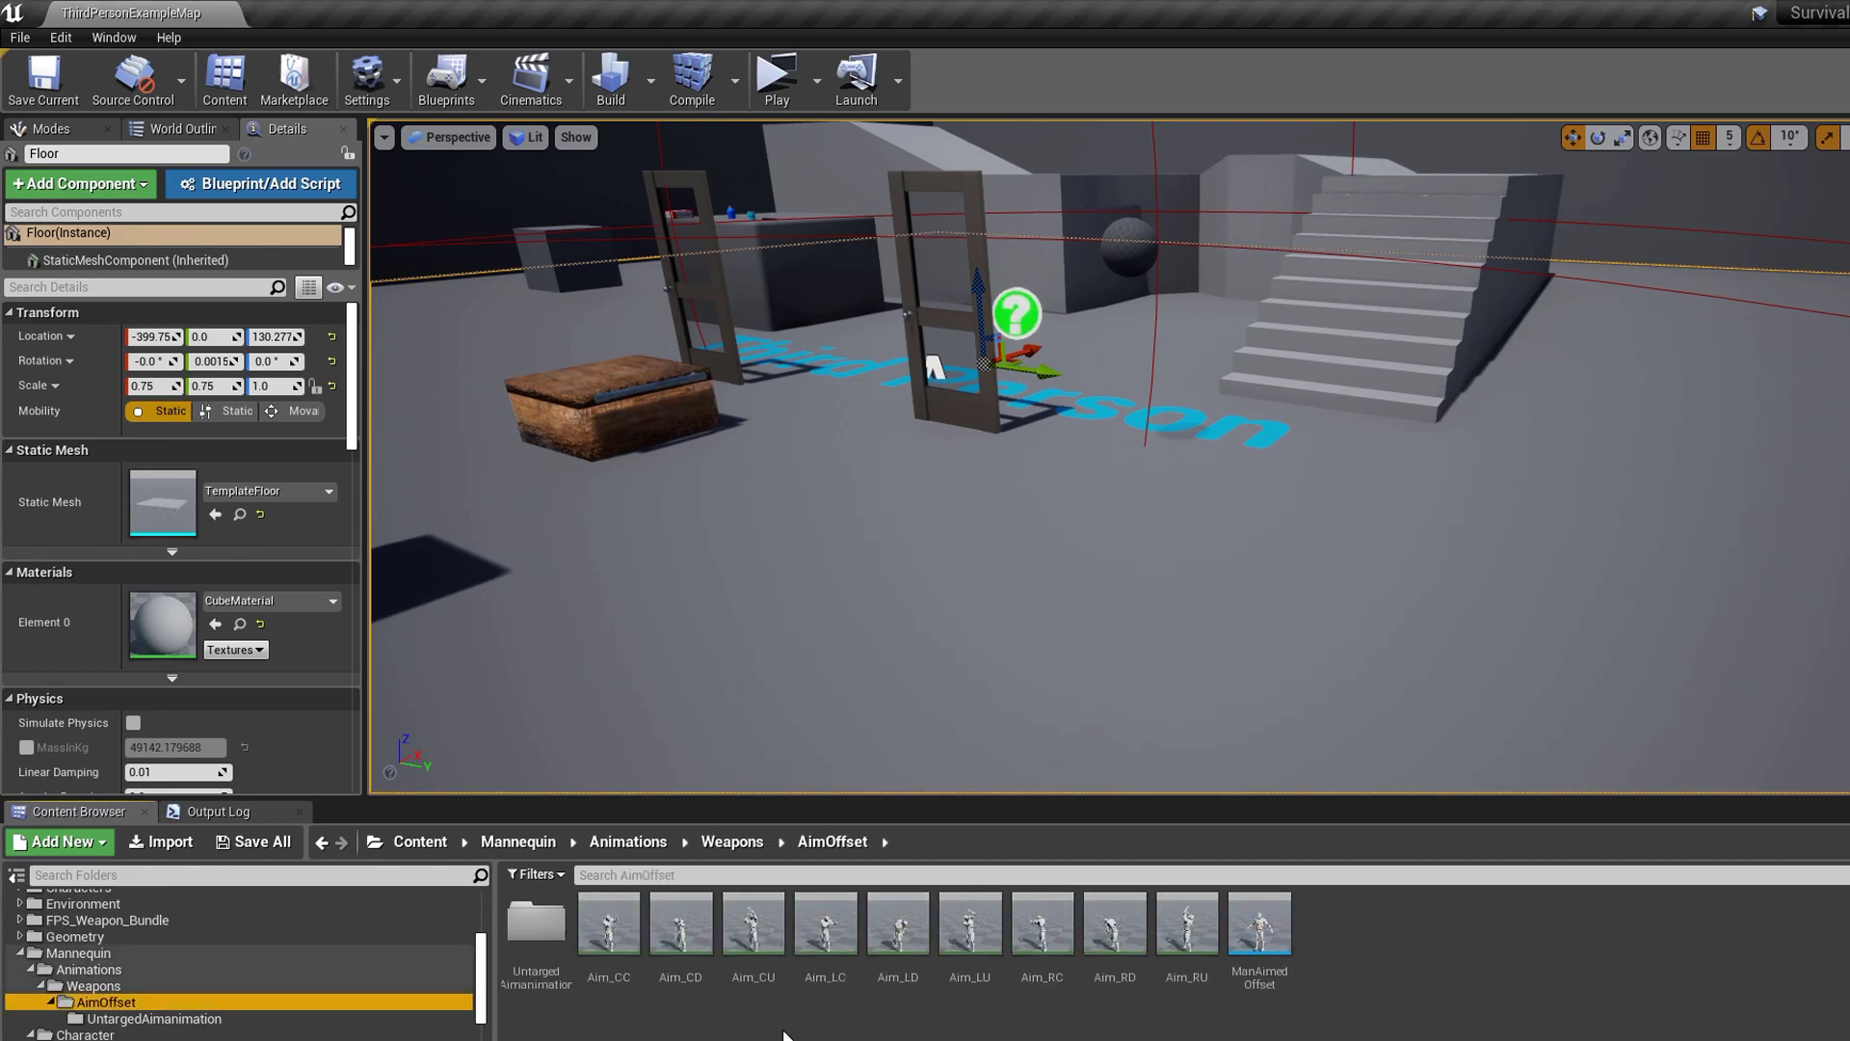
pyautogui.doubleClick(1133, 950)
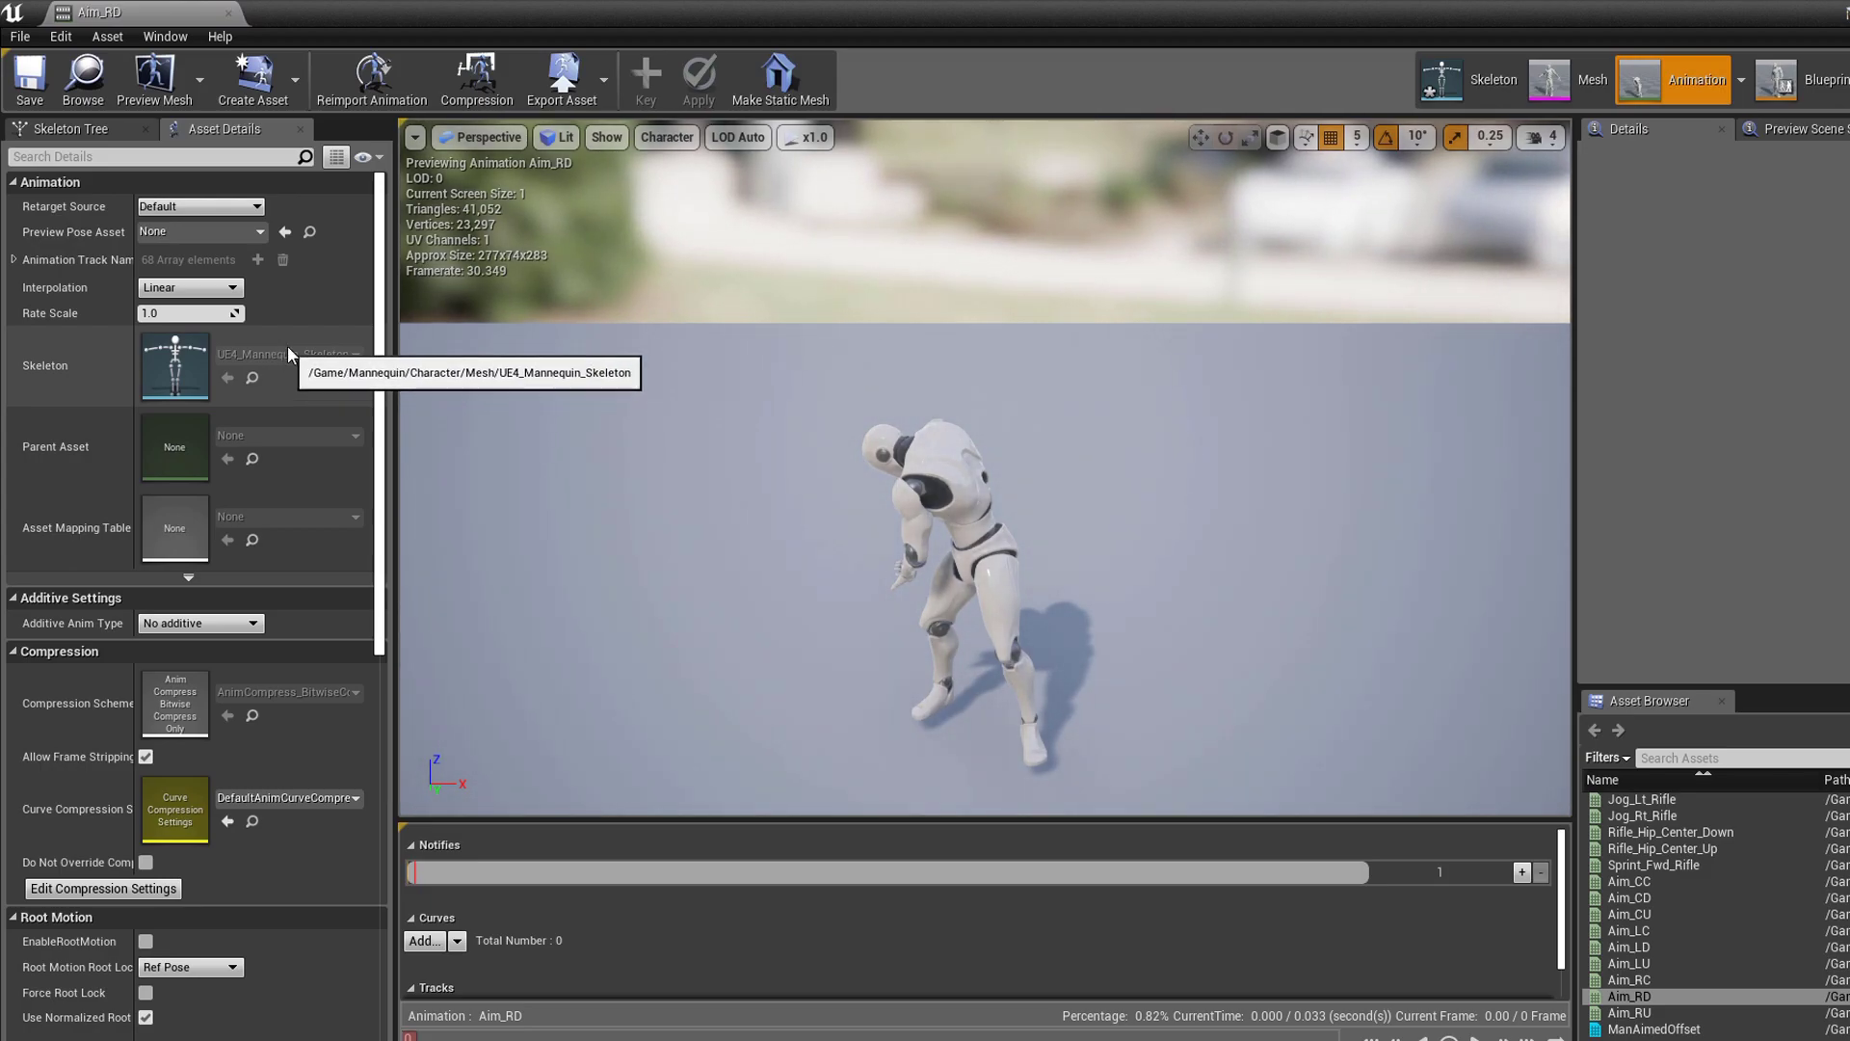
# - Close Aim_RD and open ManAimedOffset from the AimOffset folder
pyautogui.click(228, 13)
pyautogui.scroll(5, 270, 941)
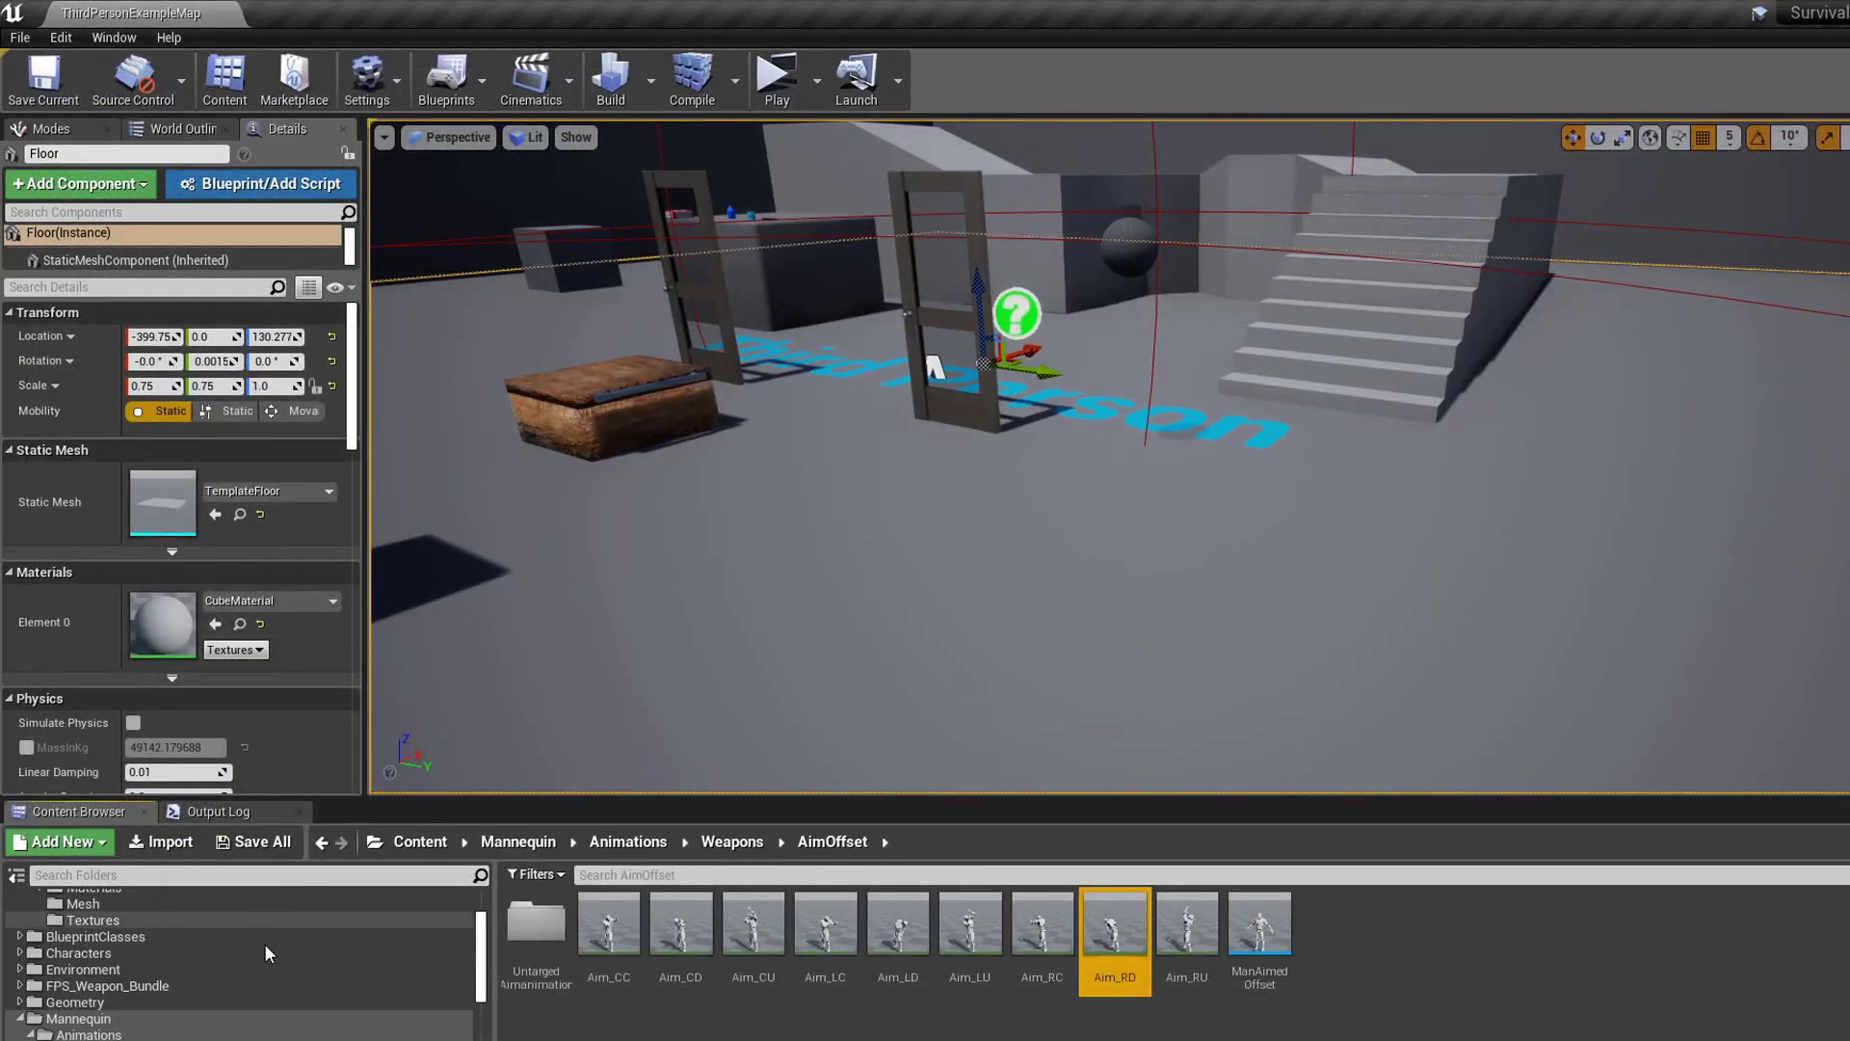
pyautogui.scroll(-3, 277, 928)
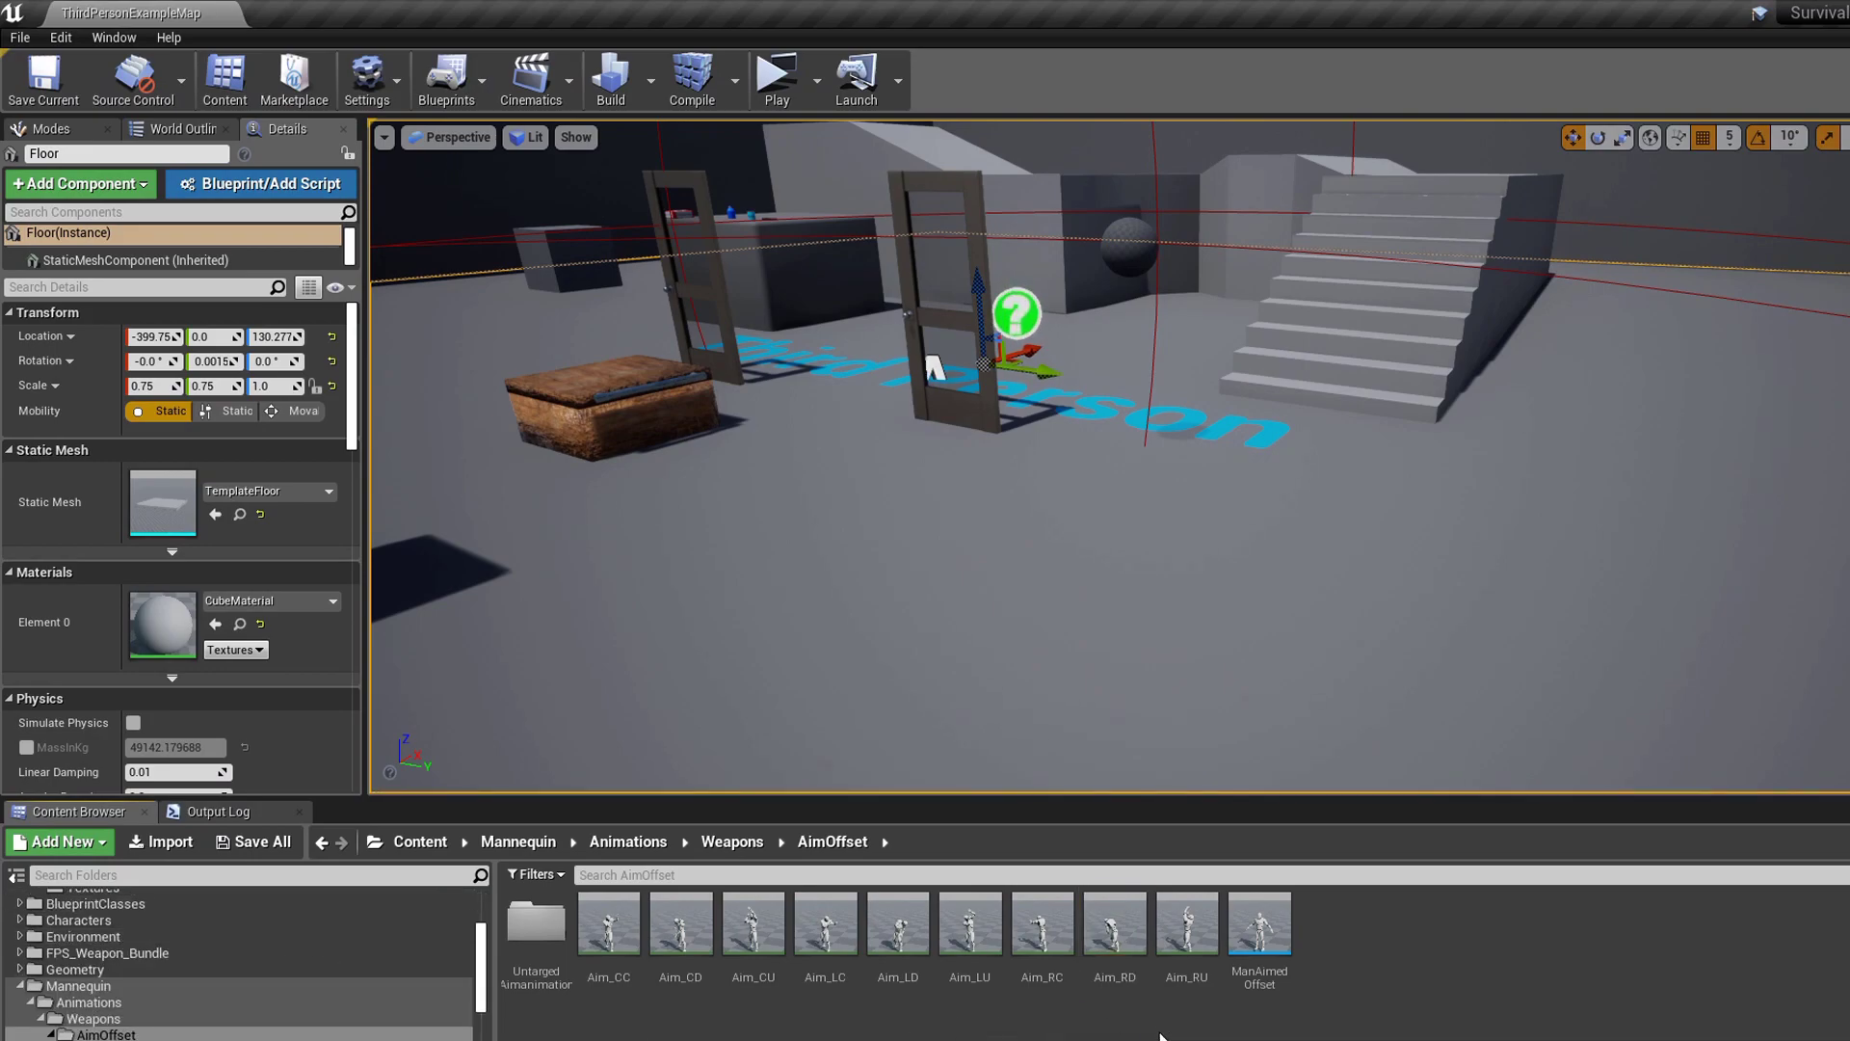
pyautogui.doubleClick(1260, 930)
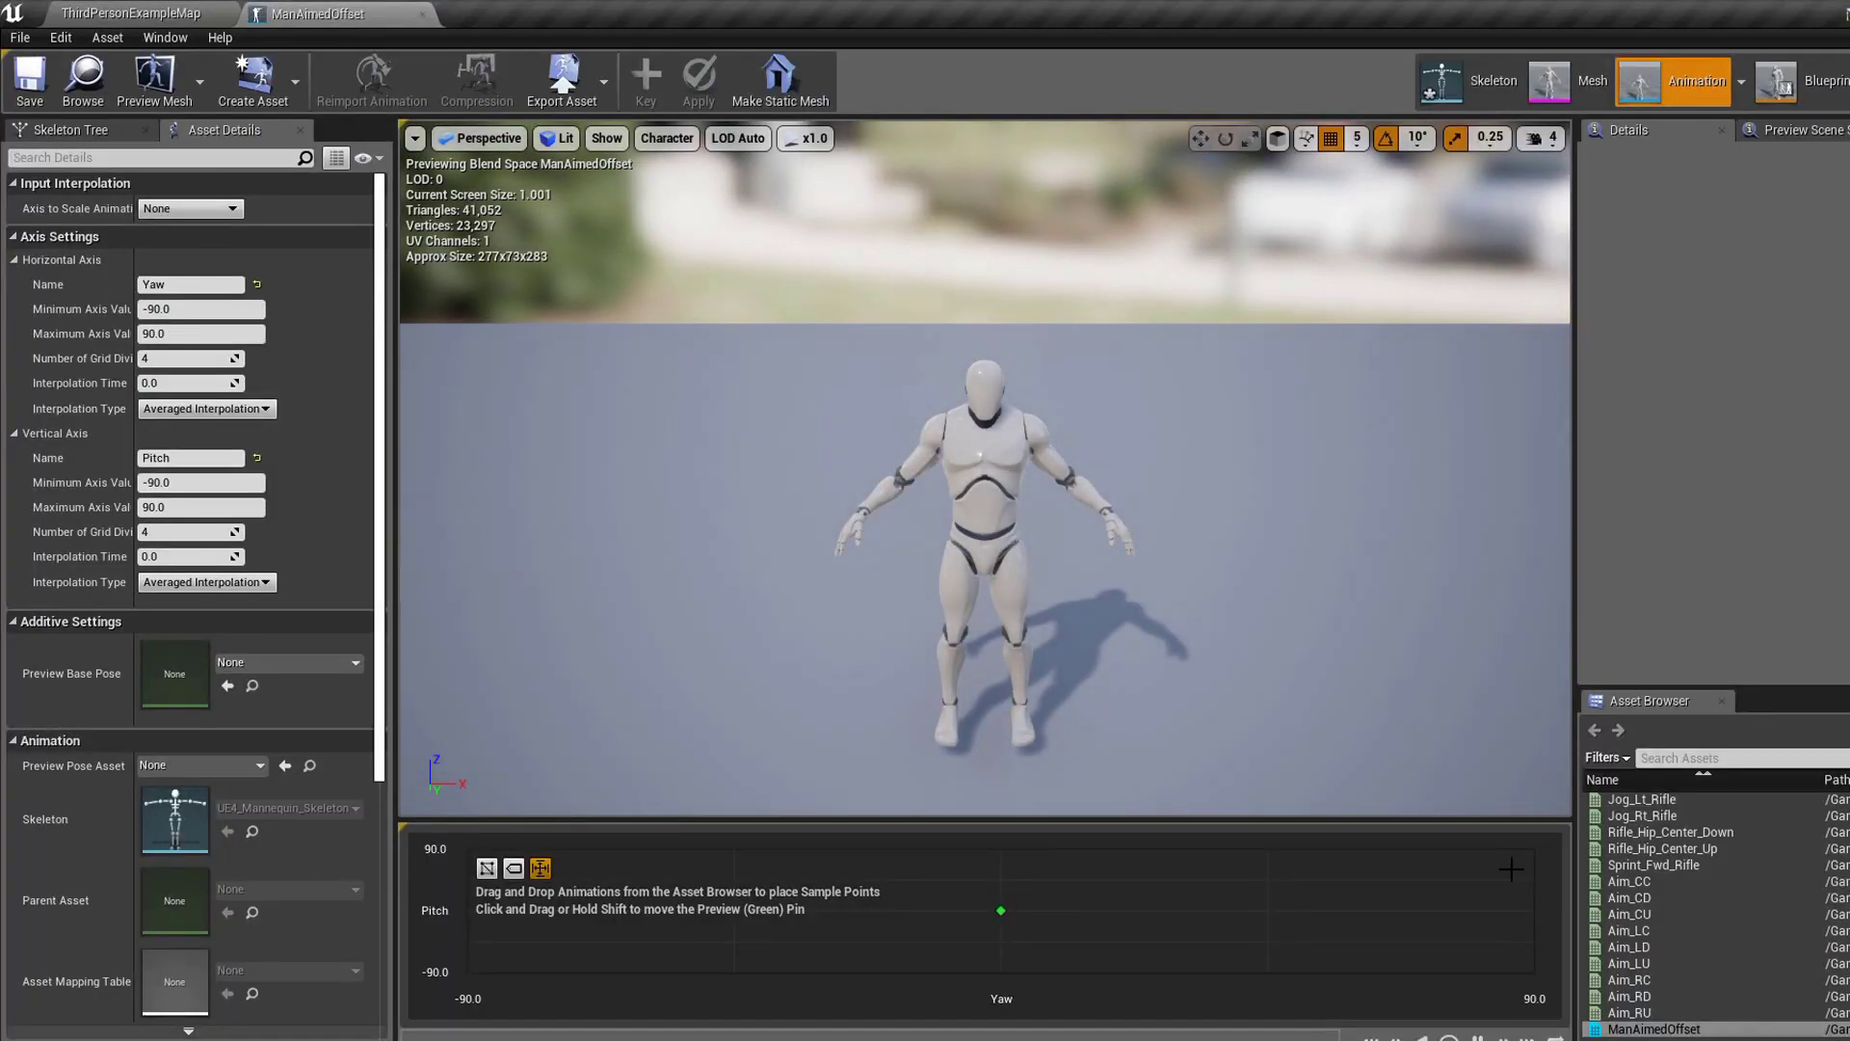
# - After a trial drop of Aim_LD, close ManAimedOffset and bulk-edit all nine Aim animations via Property Matrix
pyautogui.moveTo(1629, 946)
pyautogui.mouseDown()
pyautogui.moveTo(1300, 933)
pyautogui.moveTo(1300, 908)
pyautogui.mouseUp()
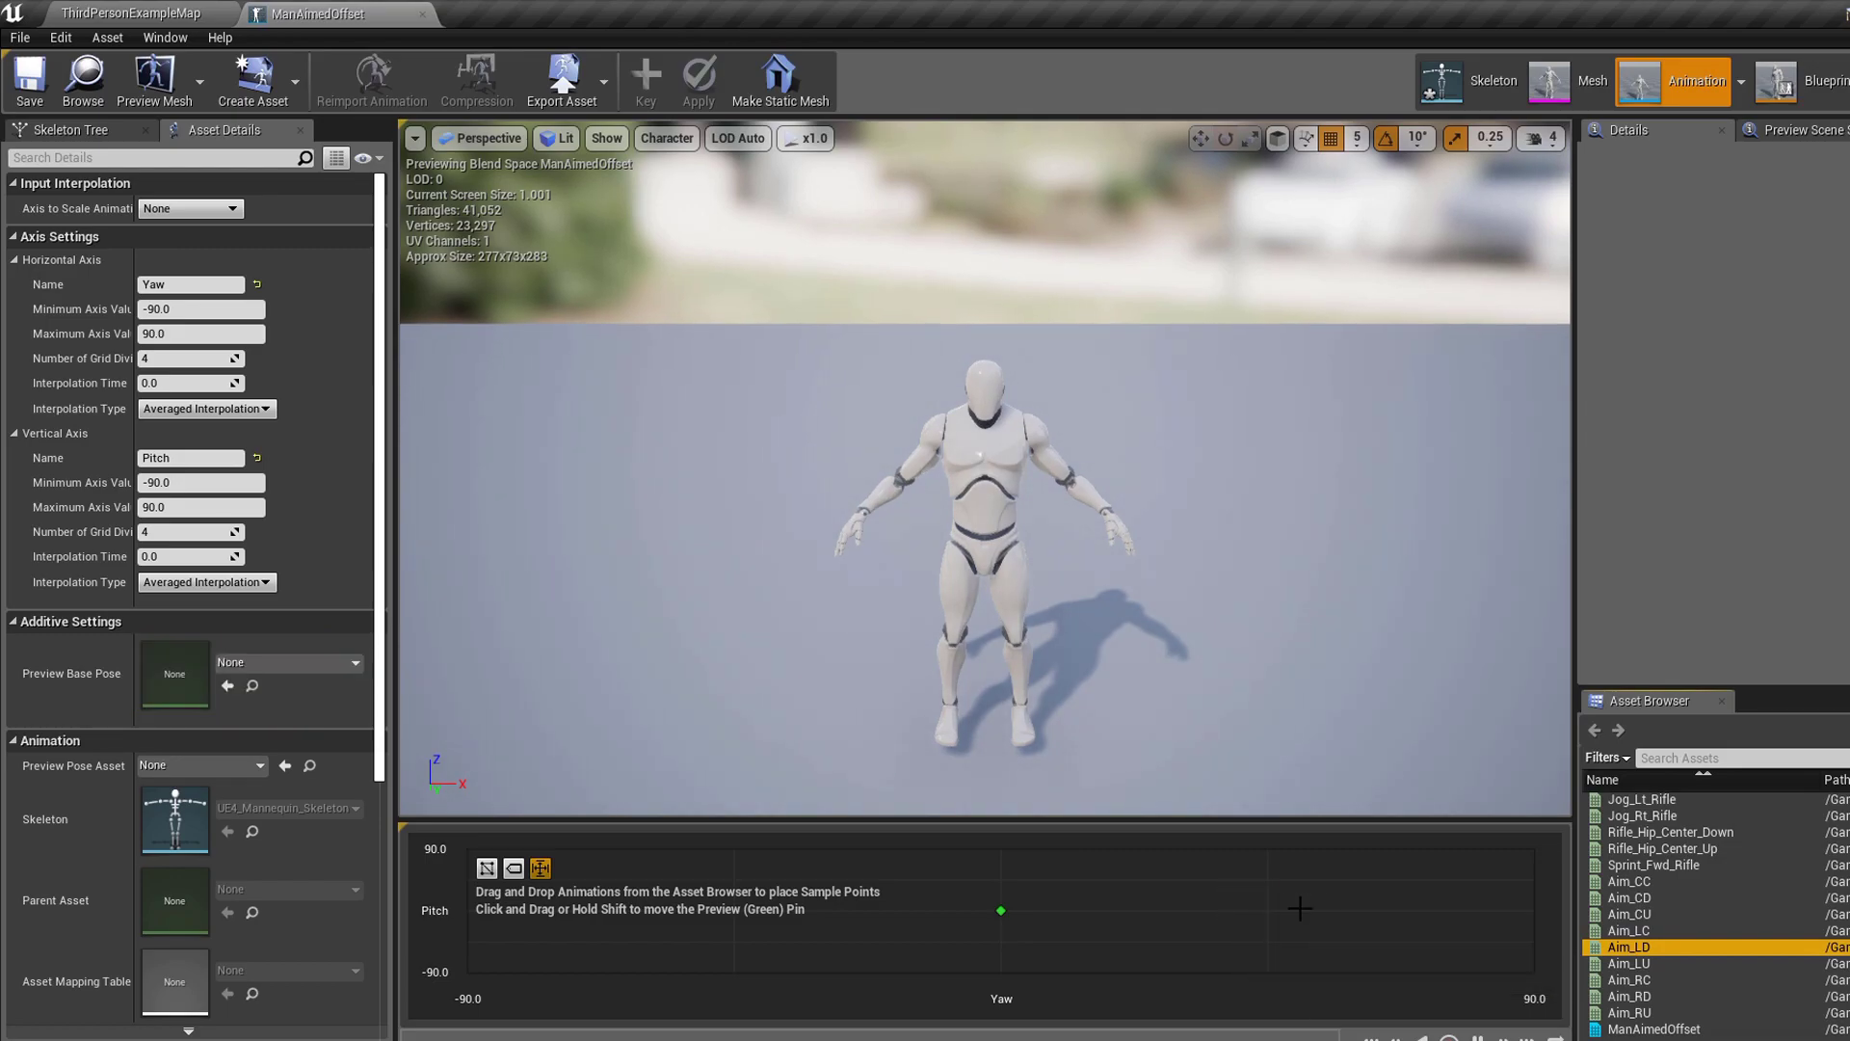
pyautogui.click(422, 13)
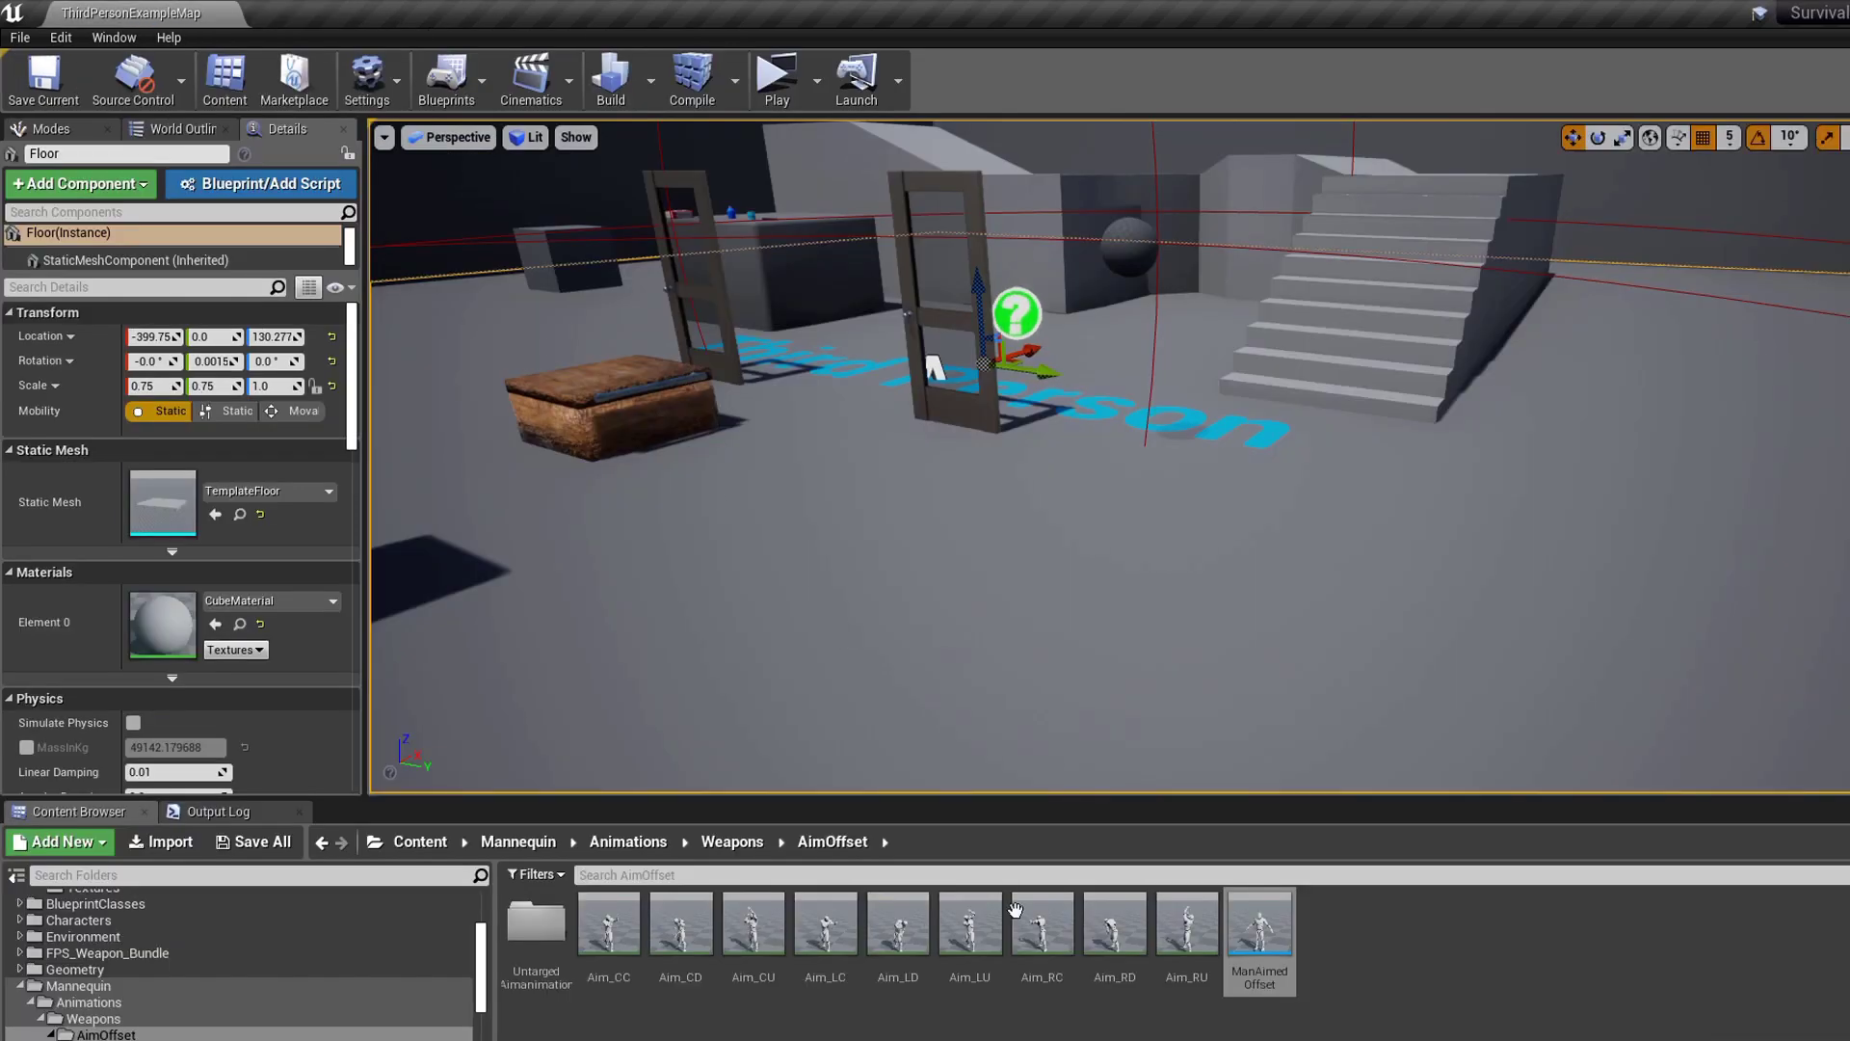
pyautogui.click(1186, 925)
pyautogui.keyDown('shift'); pyautogui.click(612, 930); pyautogui.keyUp('shift')
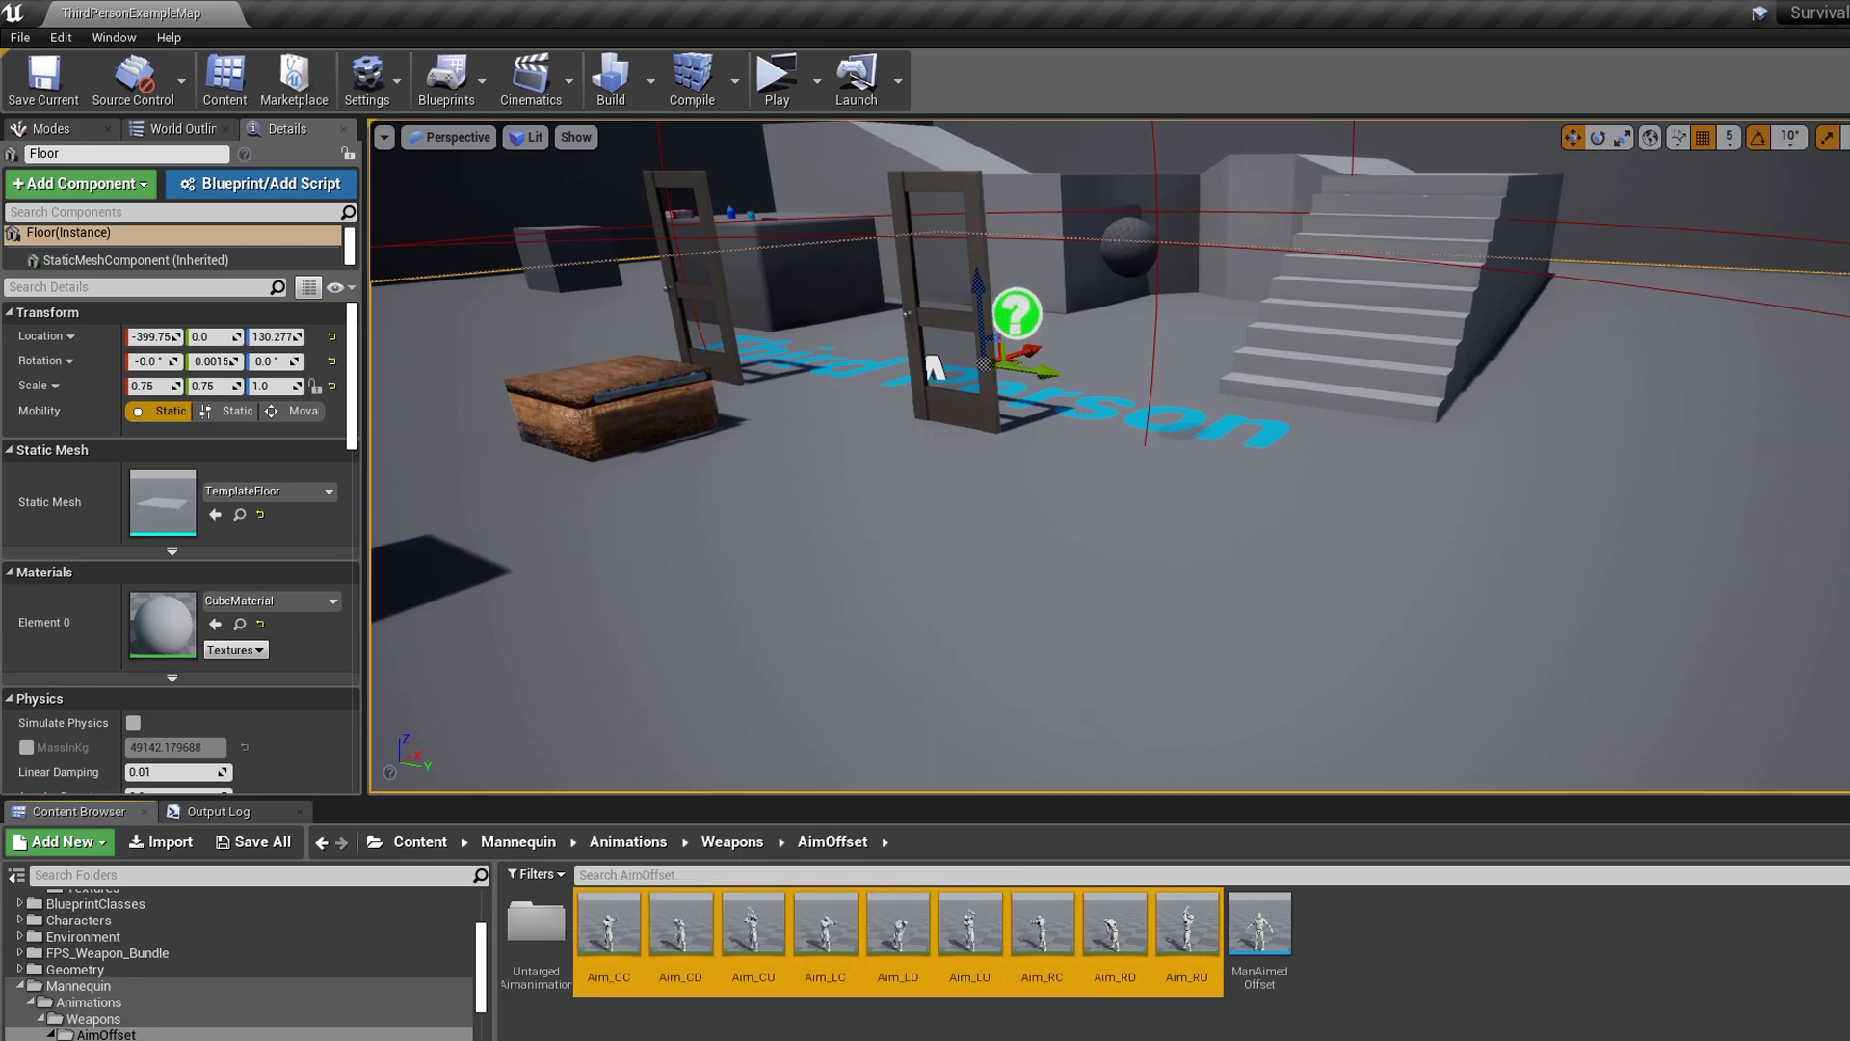
pyautogui.rightClick(973, 942)
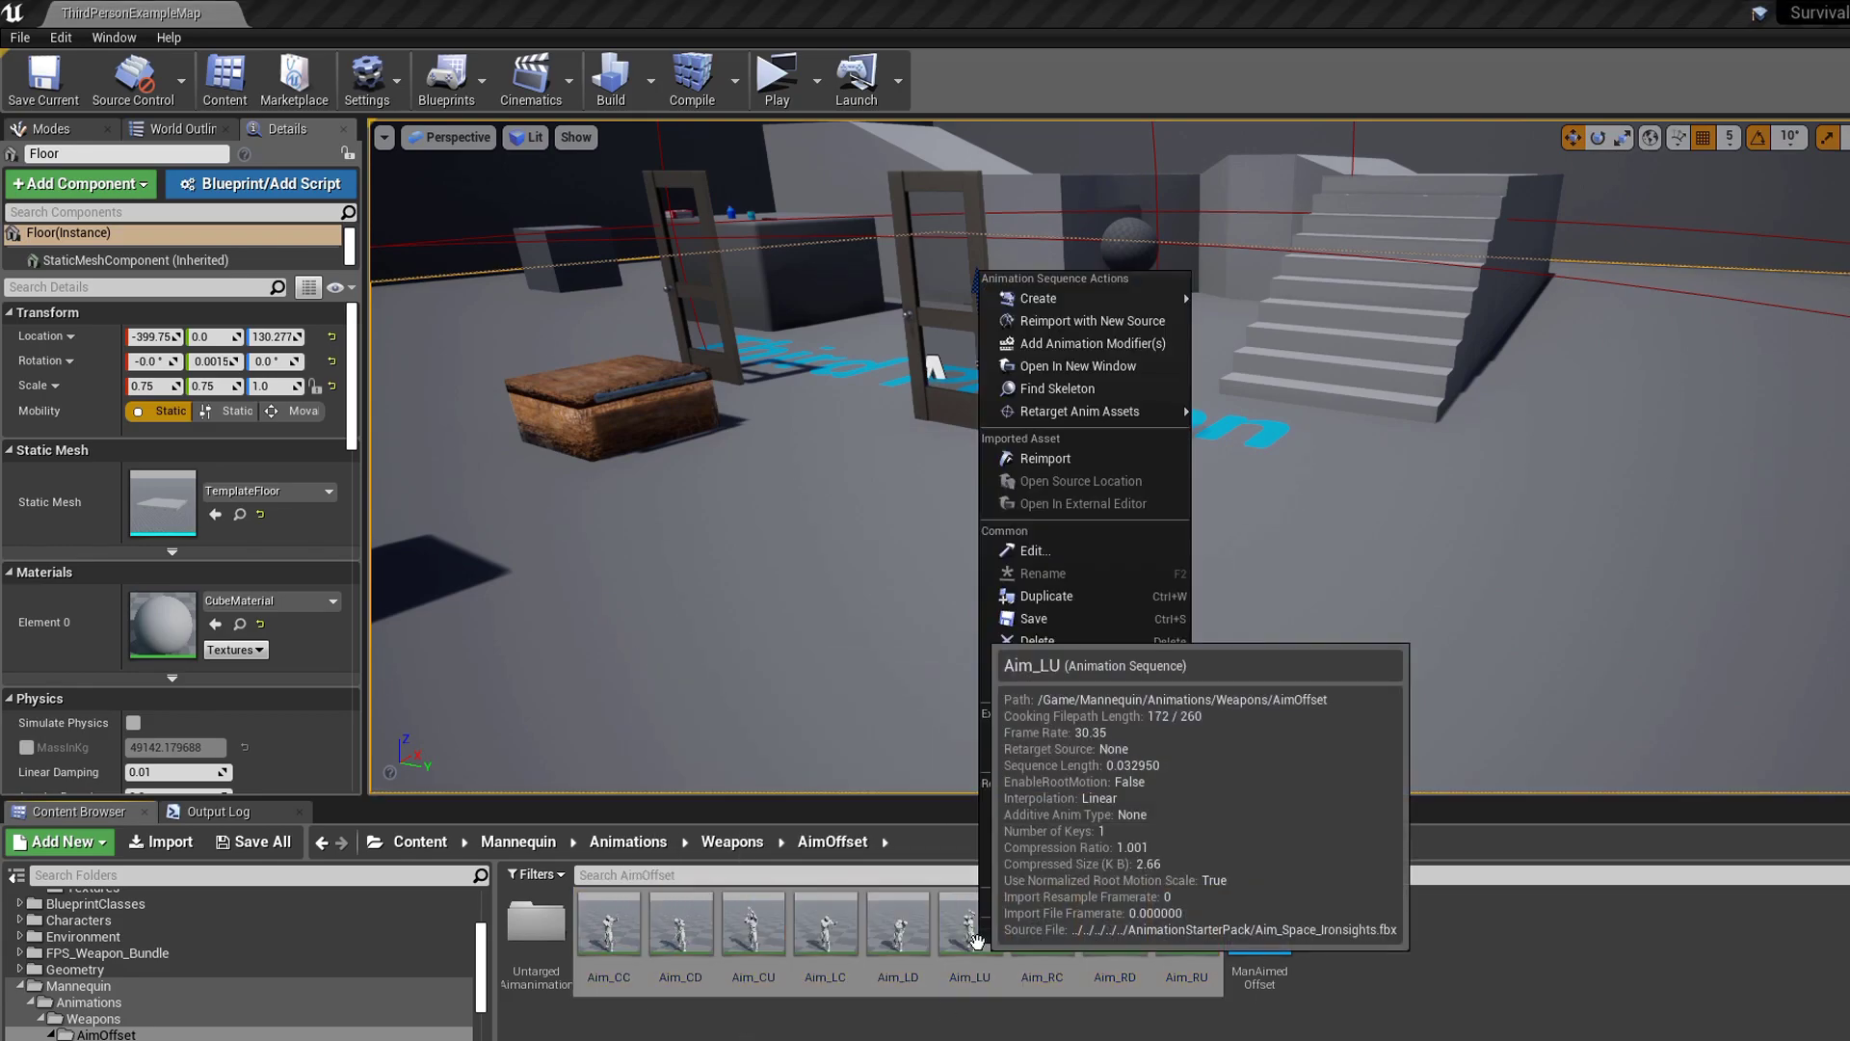
pyautogui.moveTo(1115, 674)
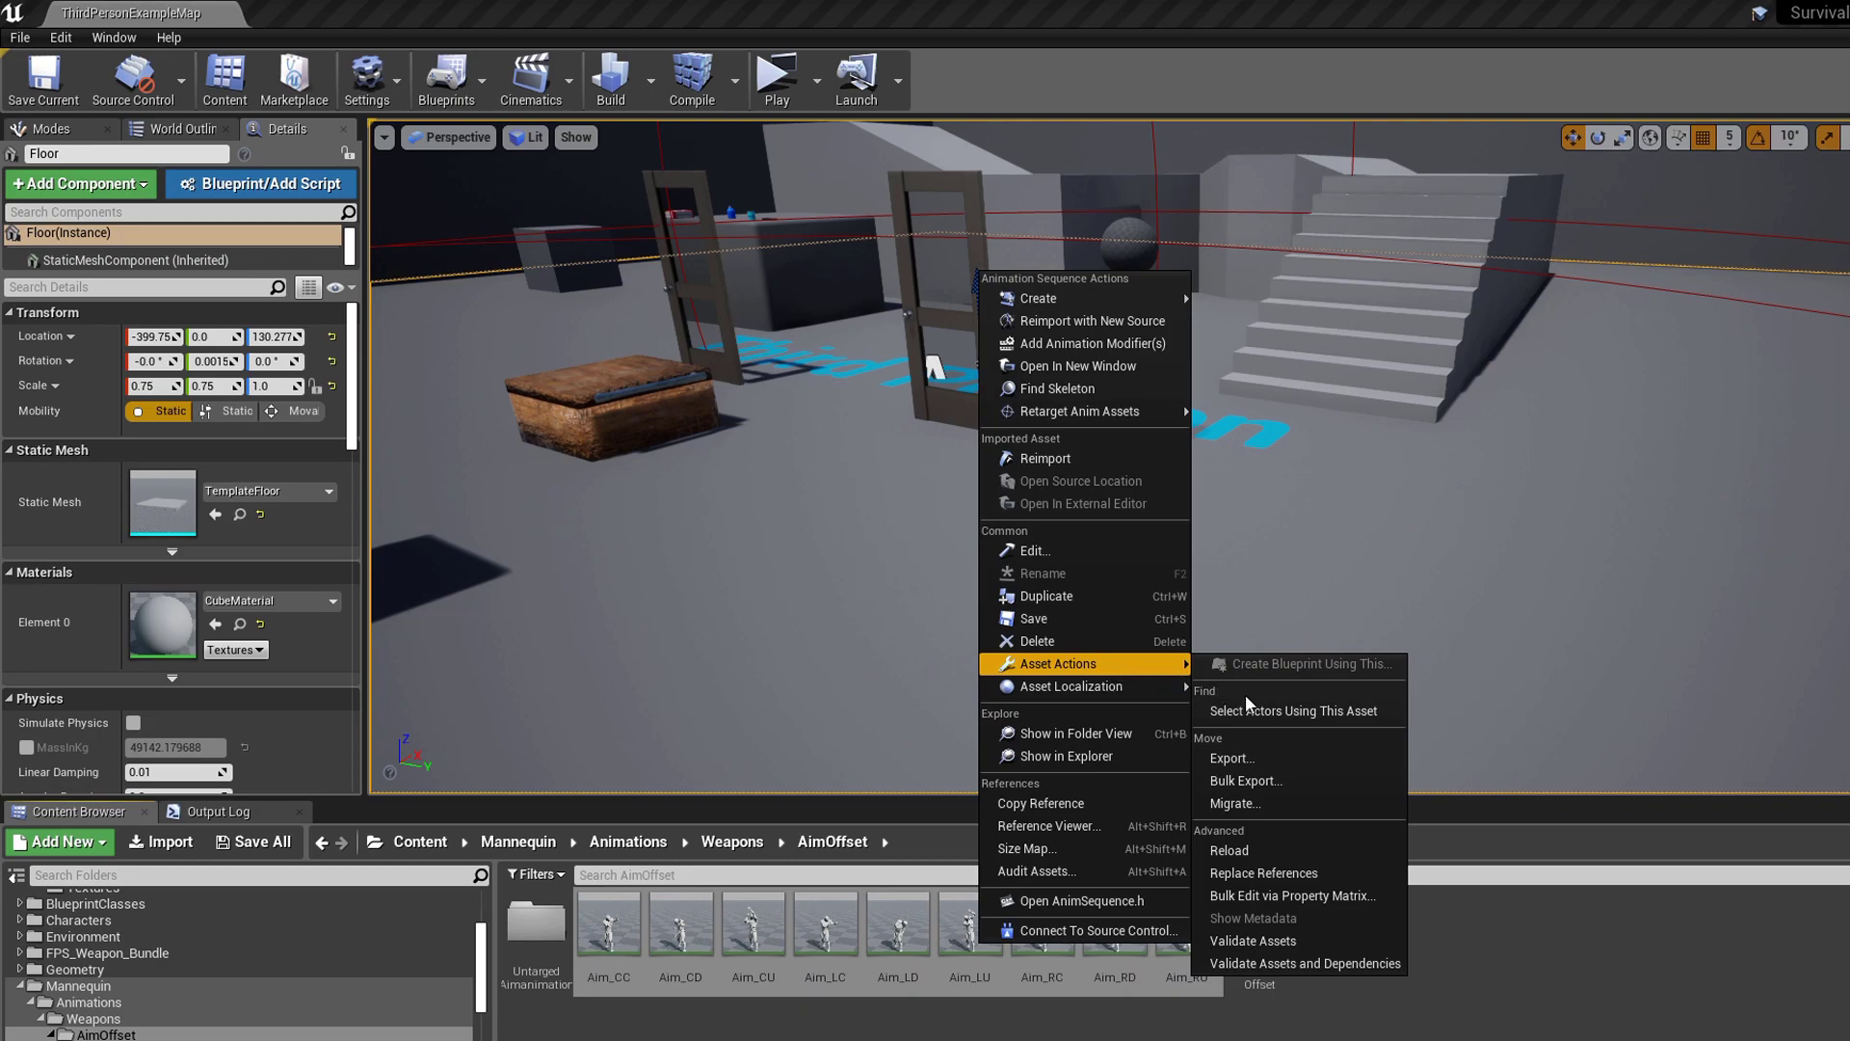
pyautogui.click(1322, 896)
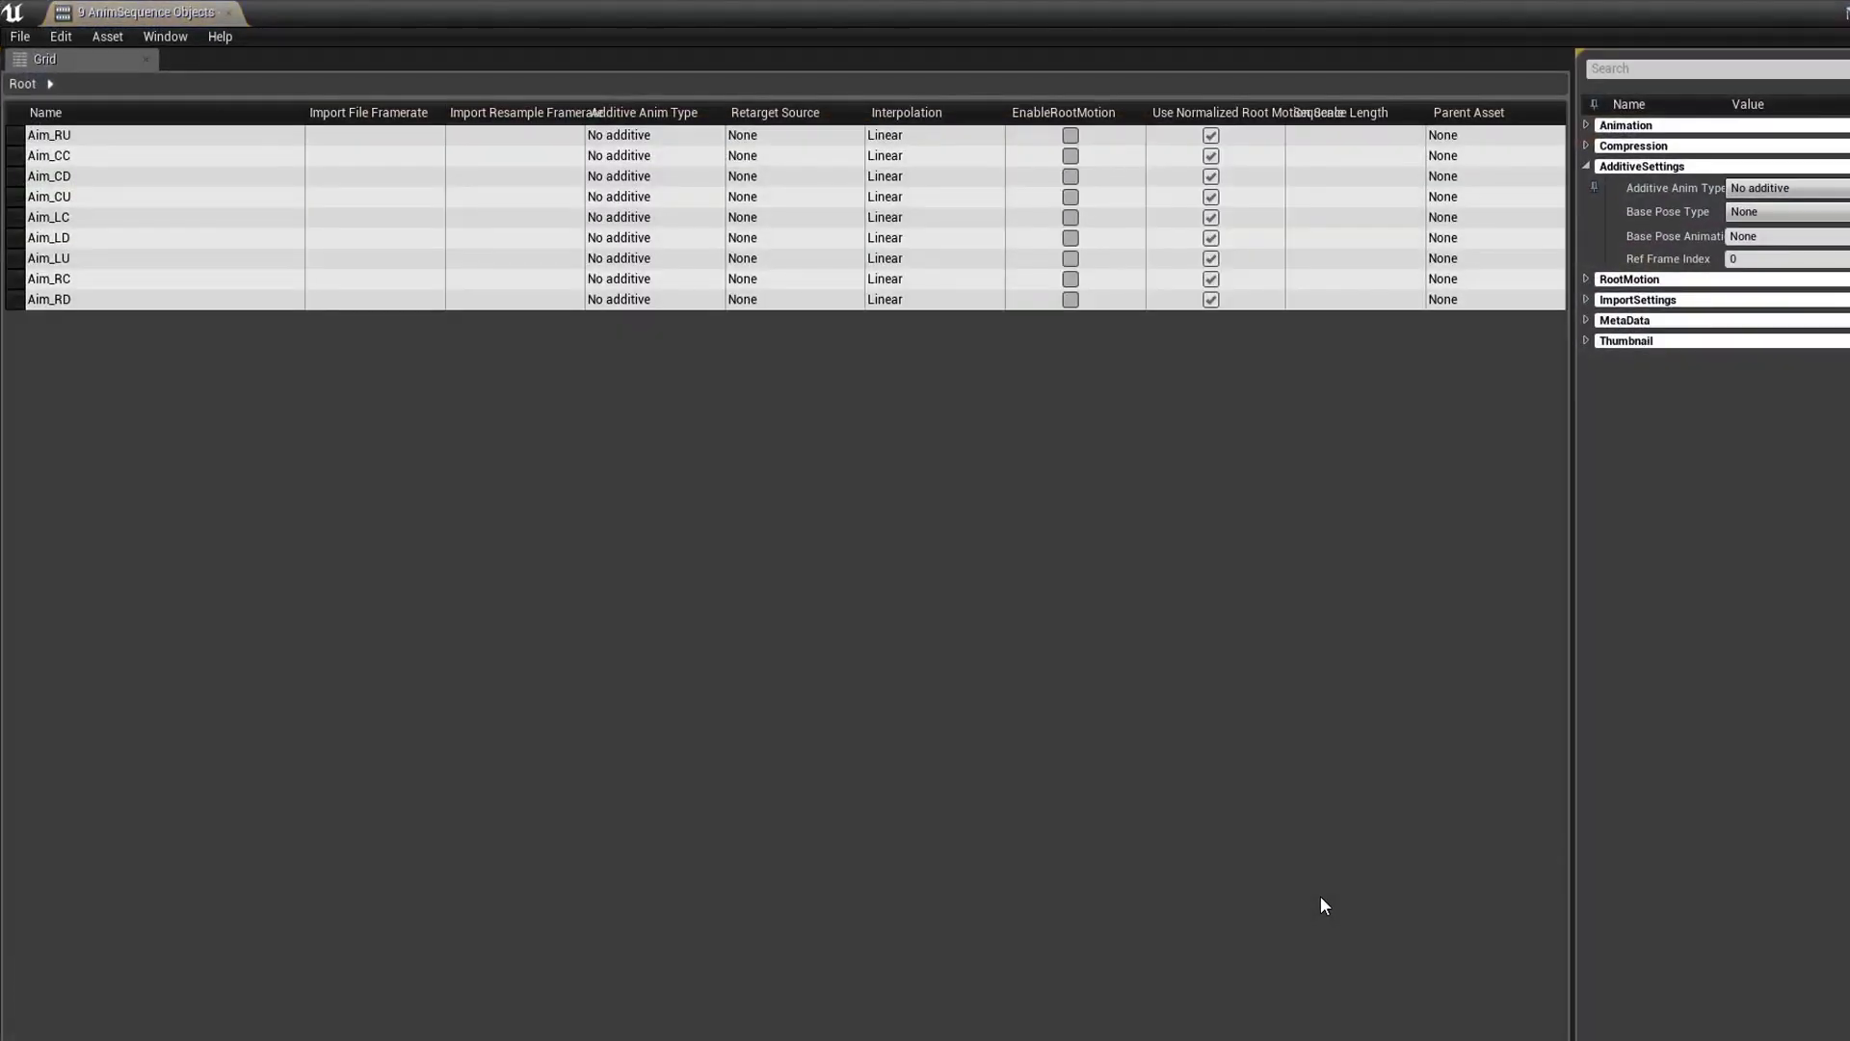
# - Set Additive Anim Type to Mesh Space for all nine Aim rows, leaving base pose at None
pyautogui.click(632, 141)
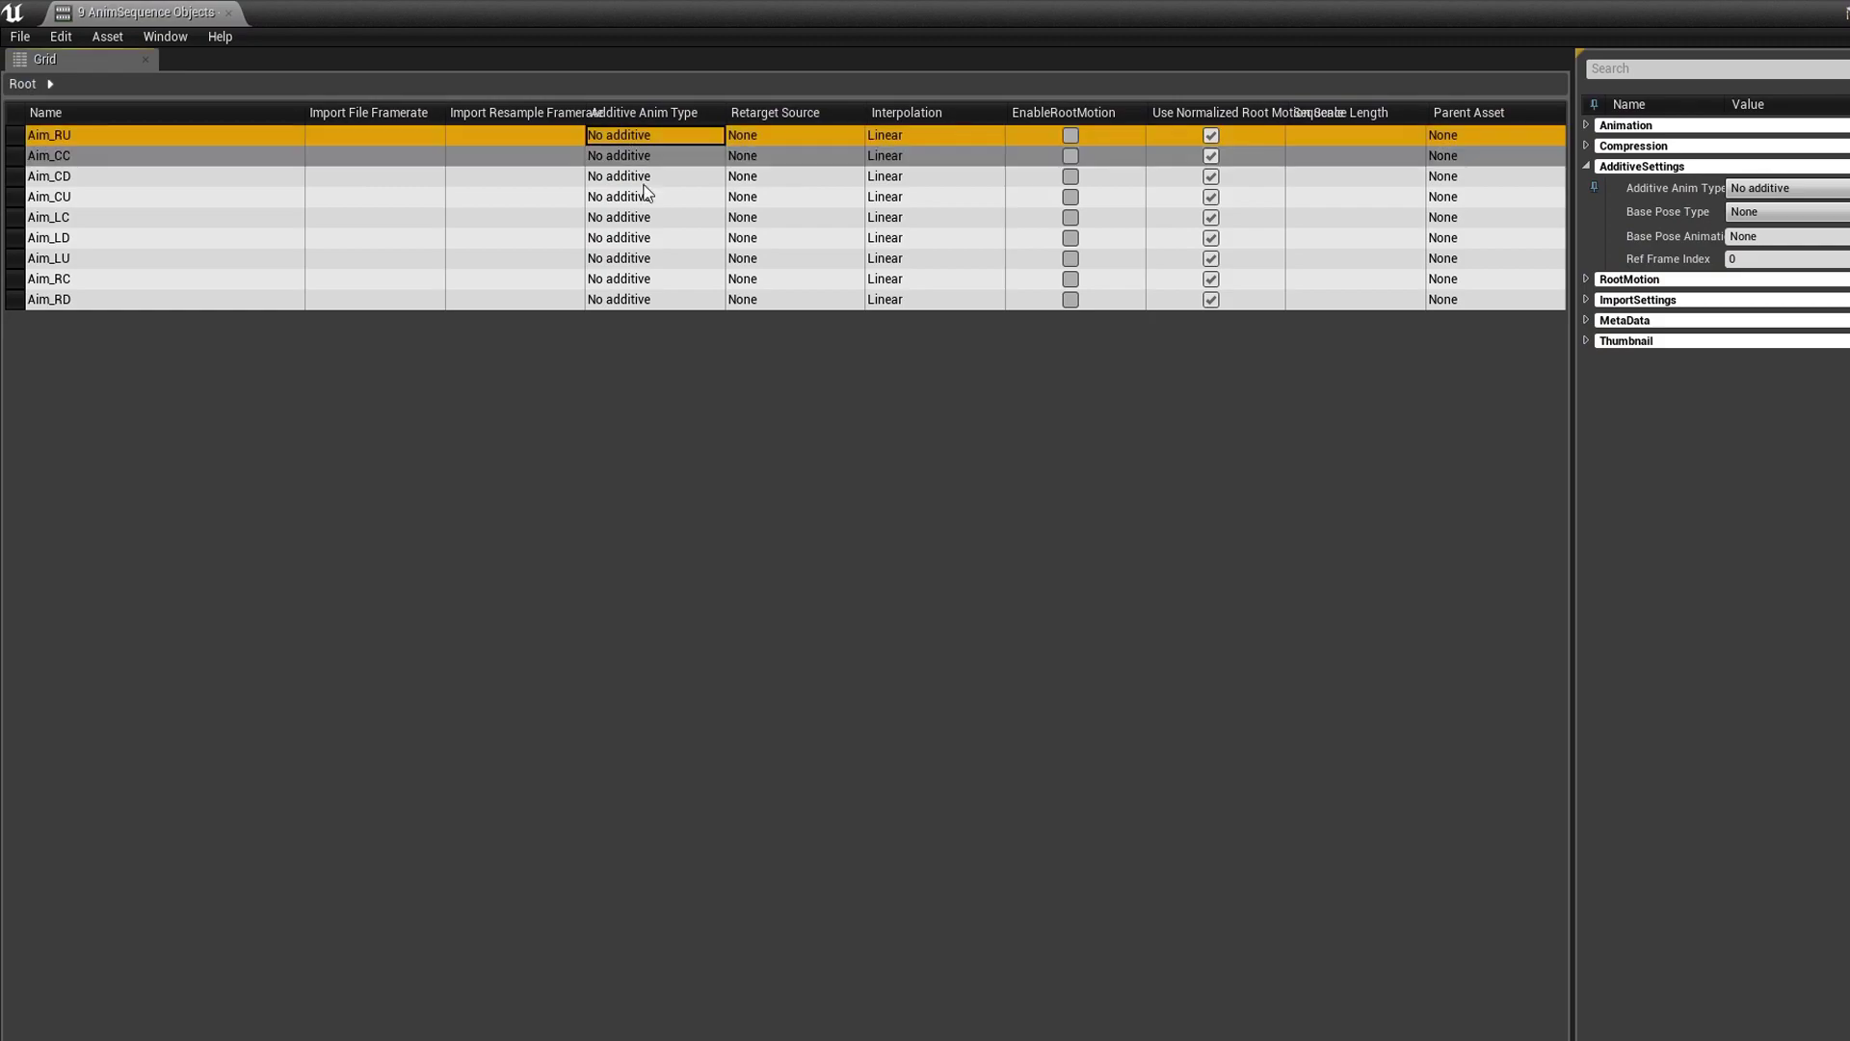
pyautogui.keyDown('shift'); pyautogui.click(670, 302); pyautogui.keyUp('shift')
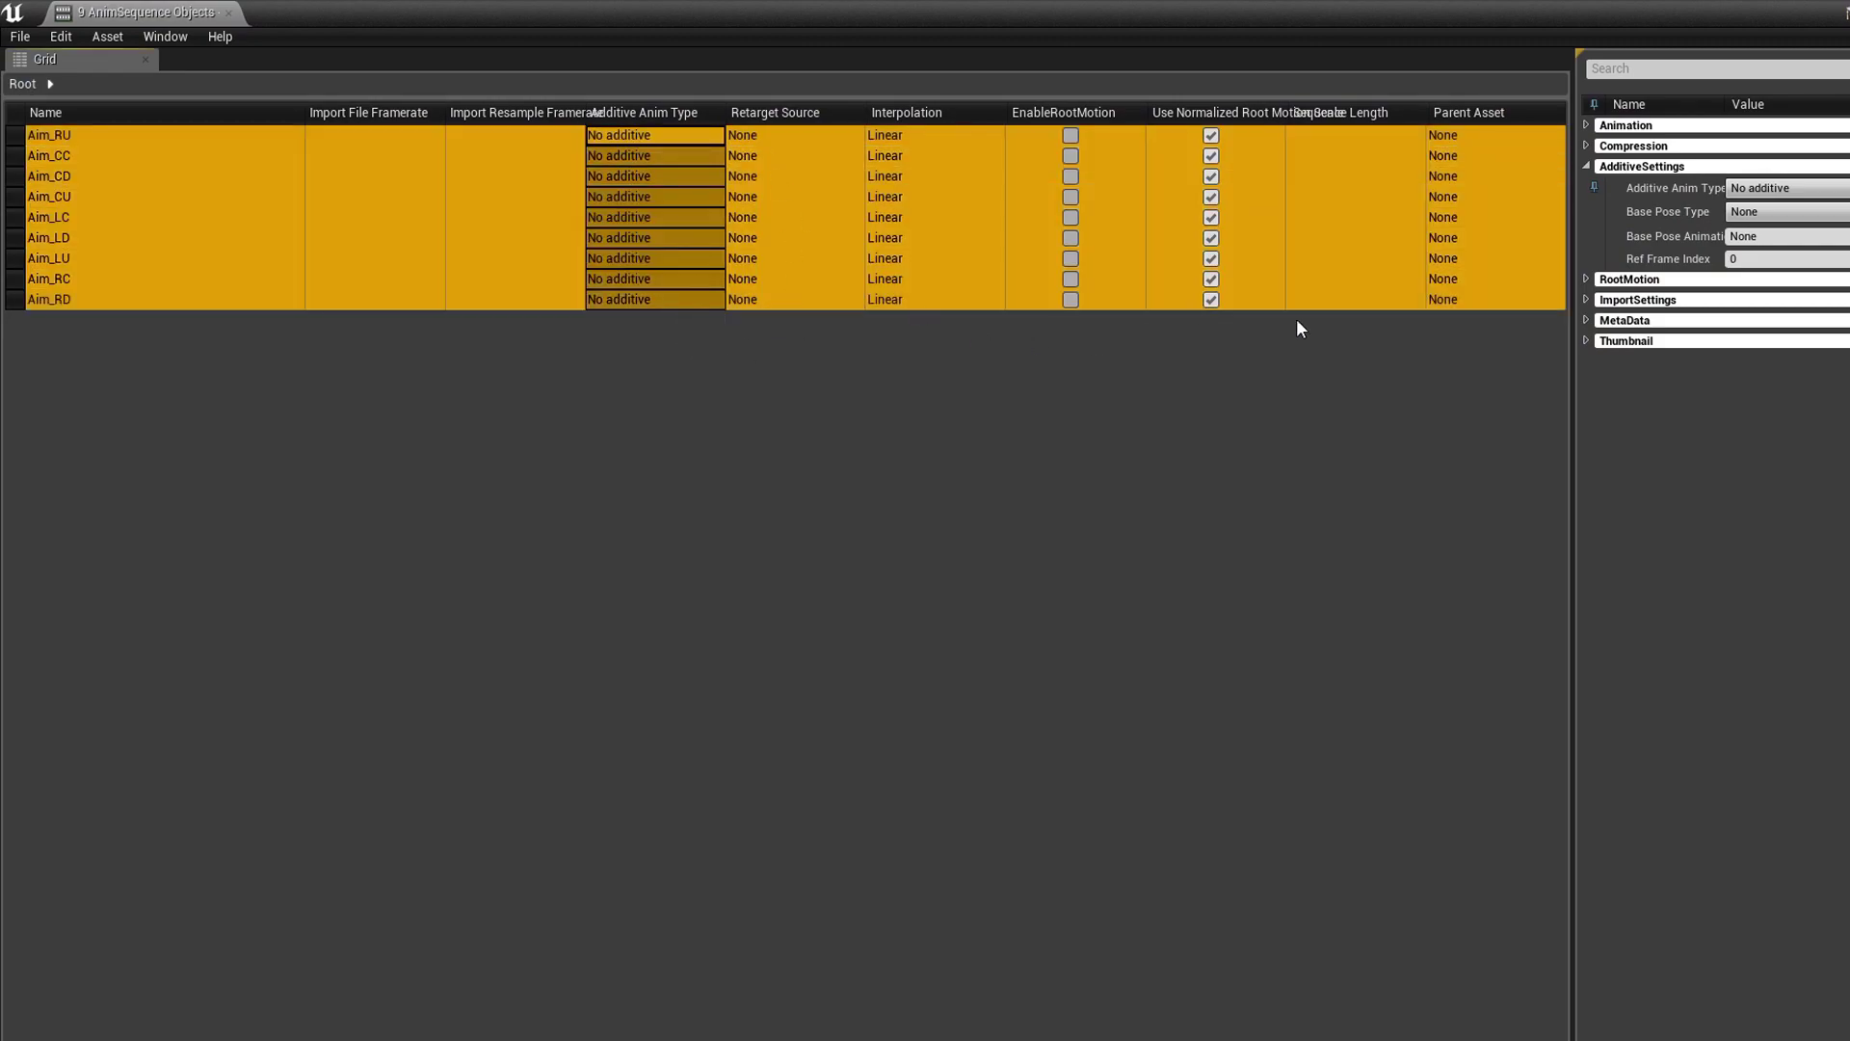
pyautogui.click(1586, 166)
pyautogui.click(1586, 166)
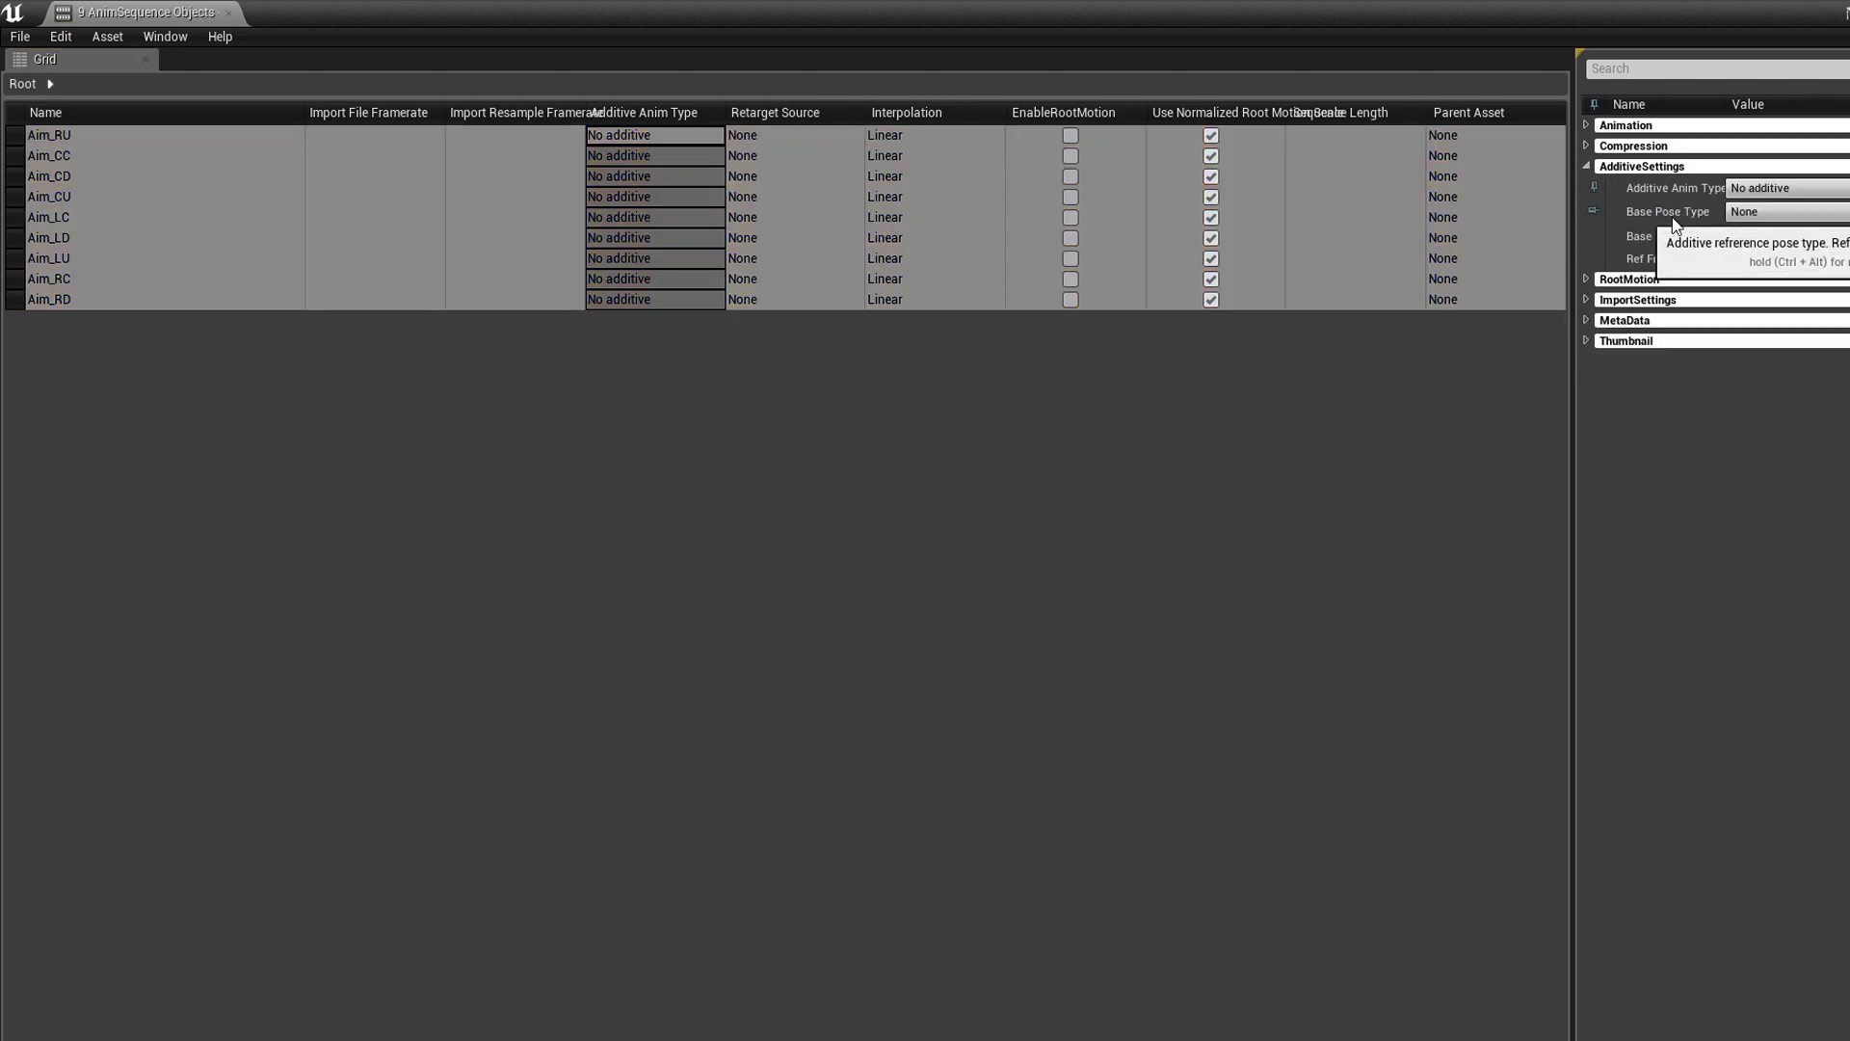
pyautogui.click(1792, 214)
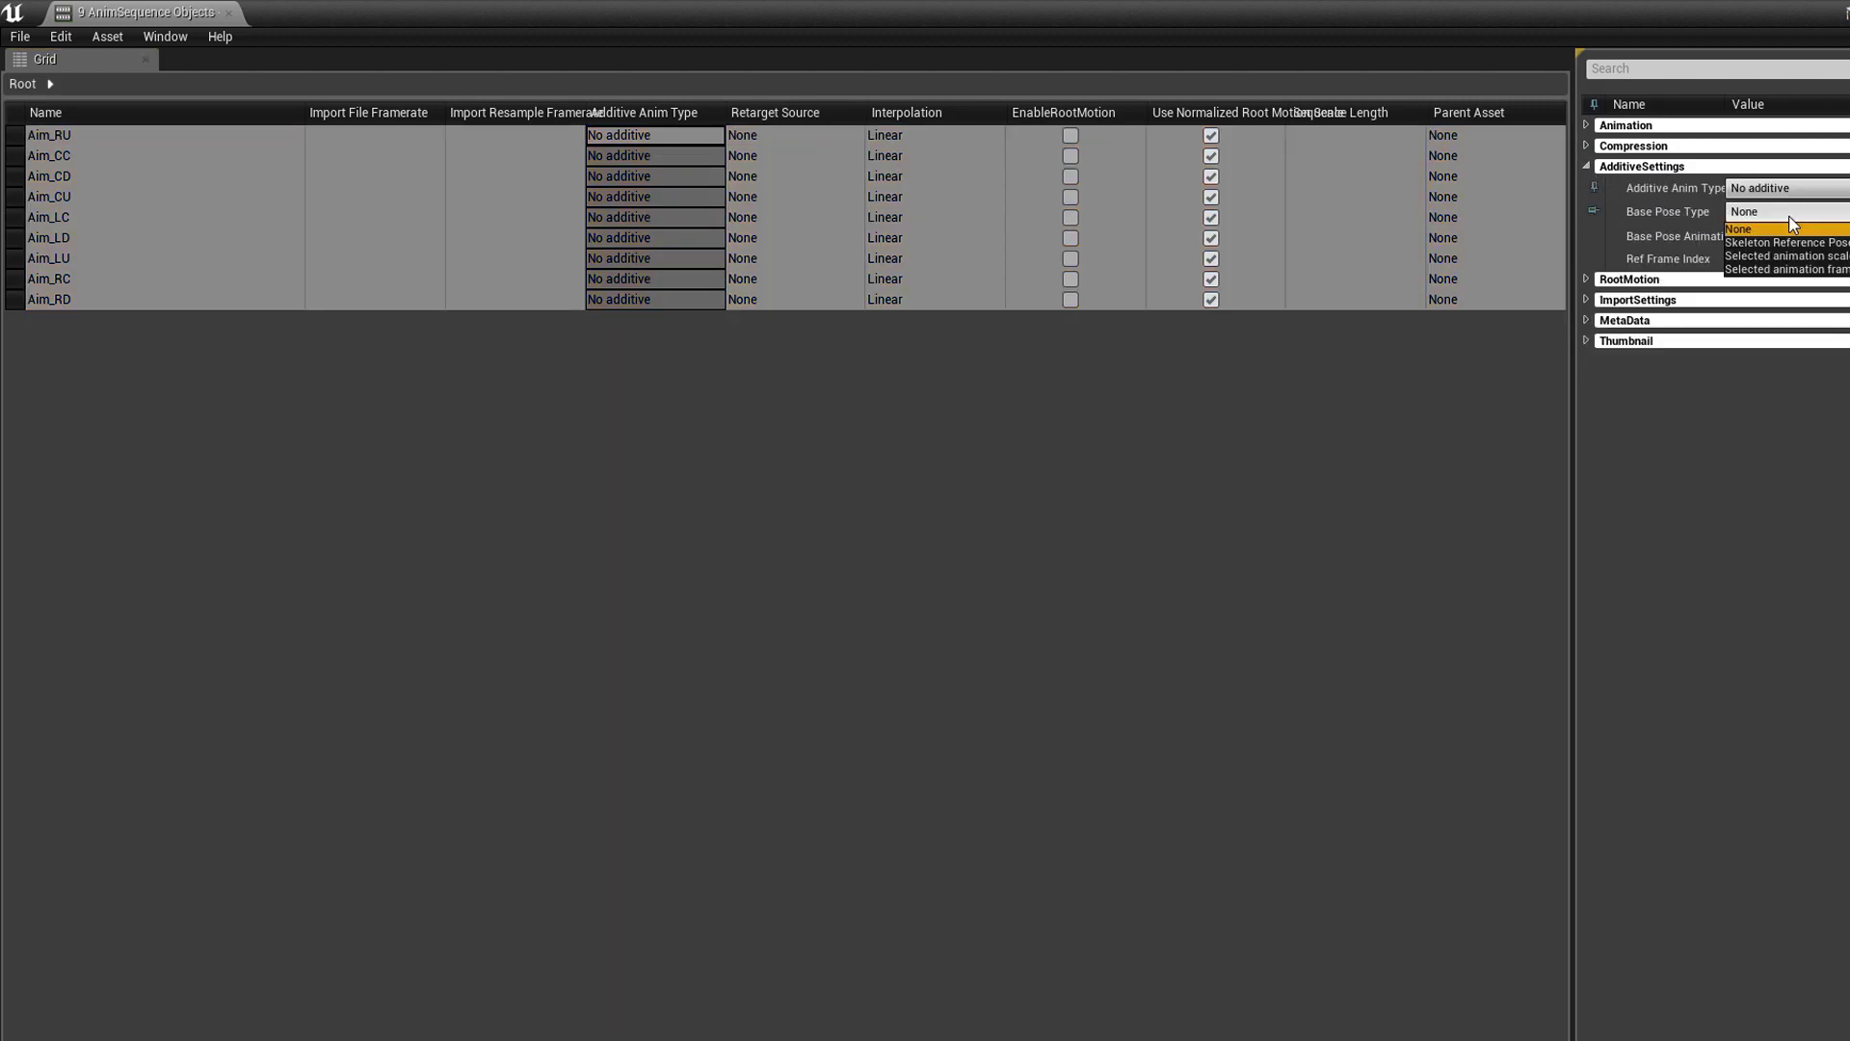
pyautogui.click(1792, 226)
pyautogui.click(1754, 189)
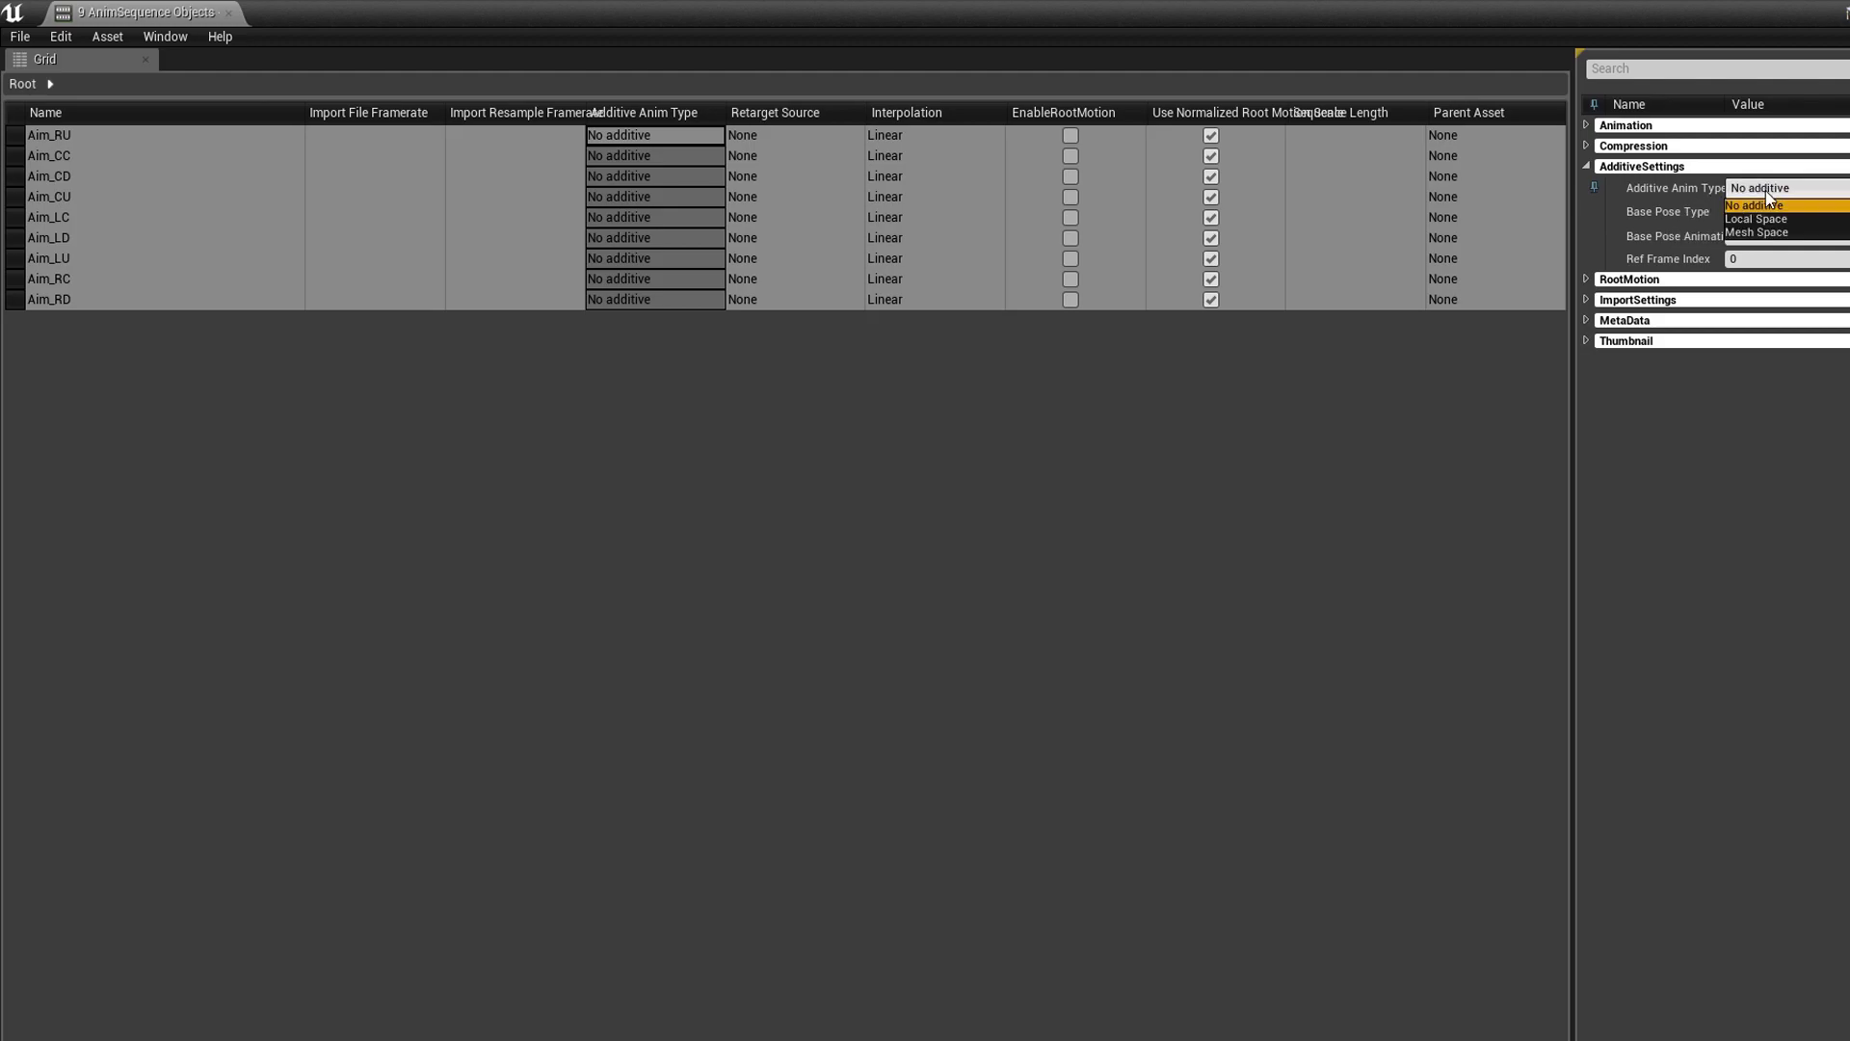
pyautogui.click(1796, 233)
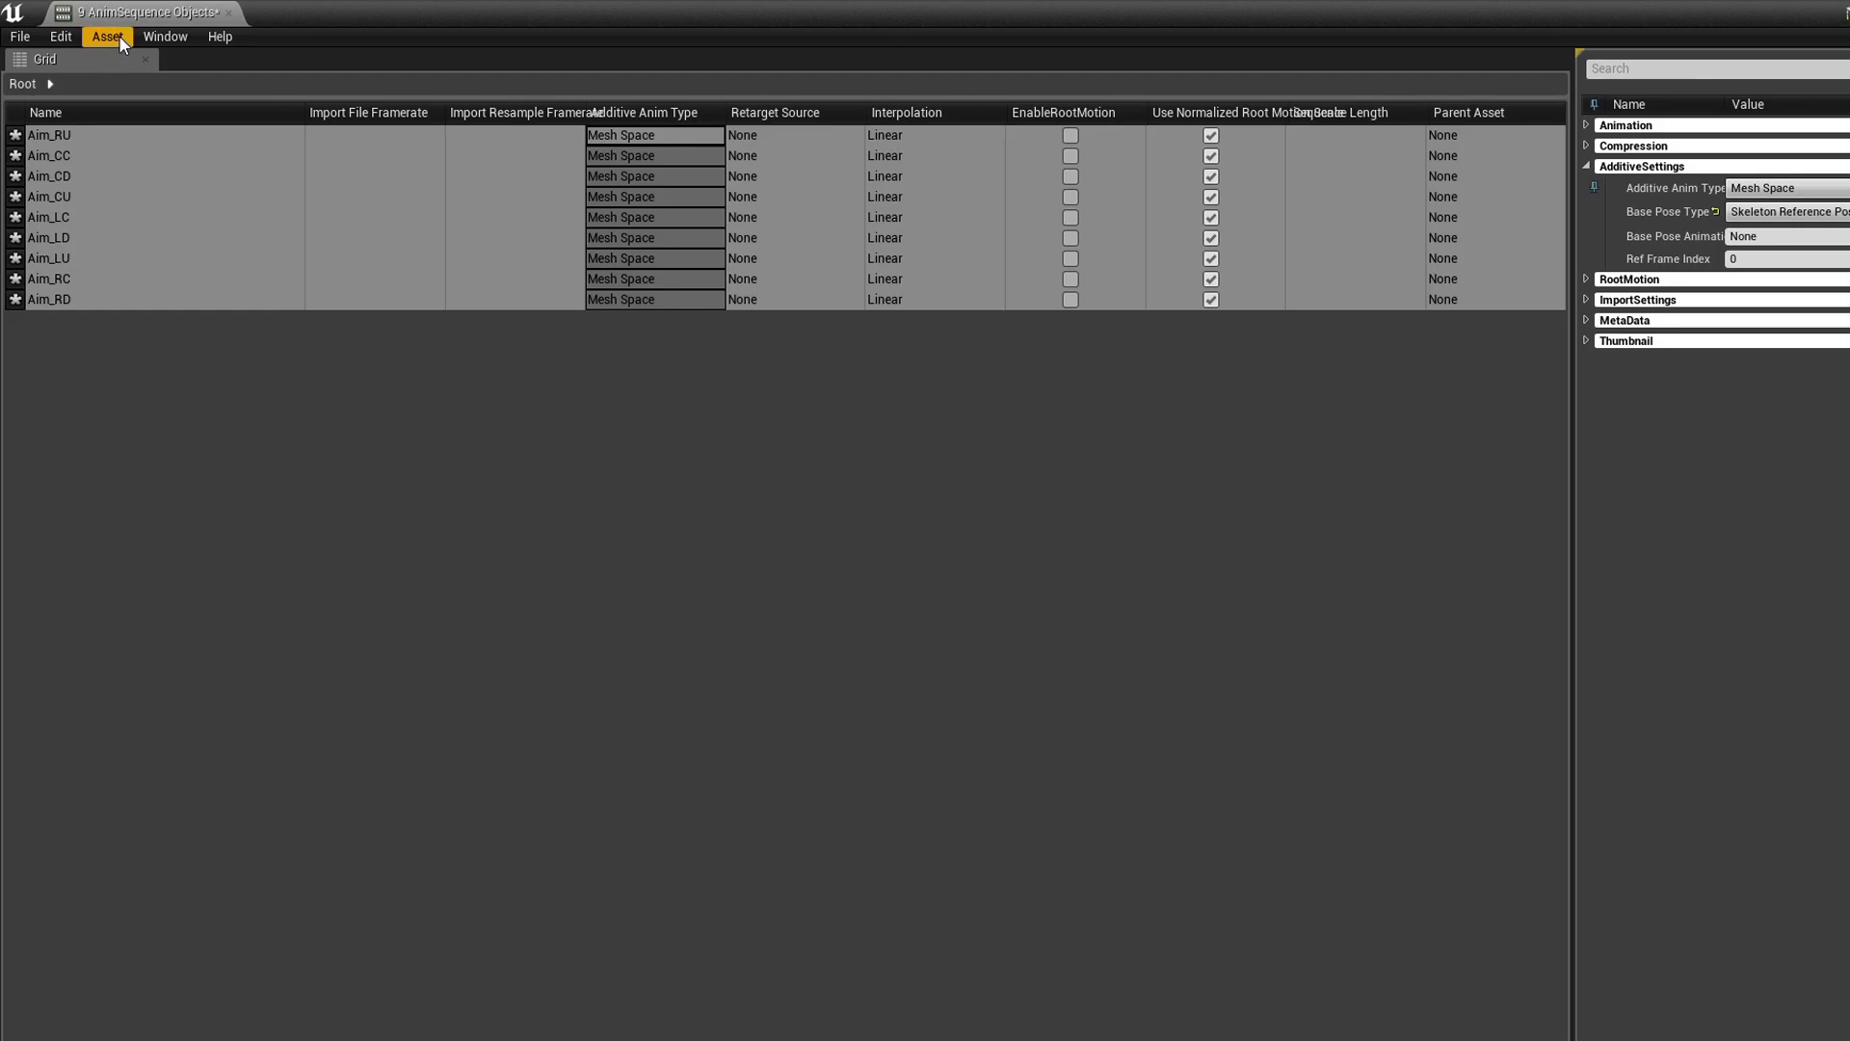
# - Save the modified Aim animations and close the property matrix
pyautogui.click(38, 39)
pyautogui.click(67, 73)
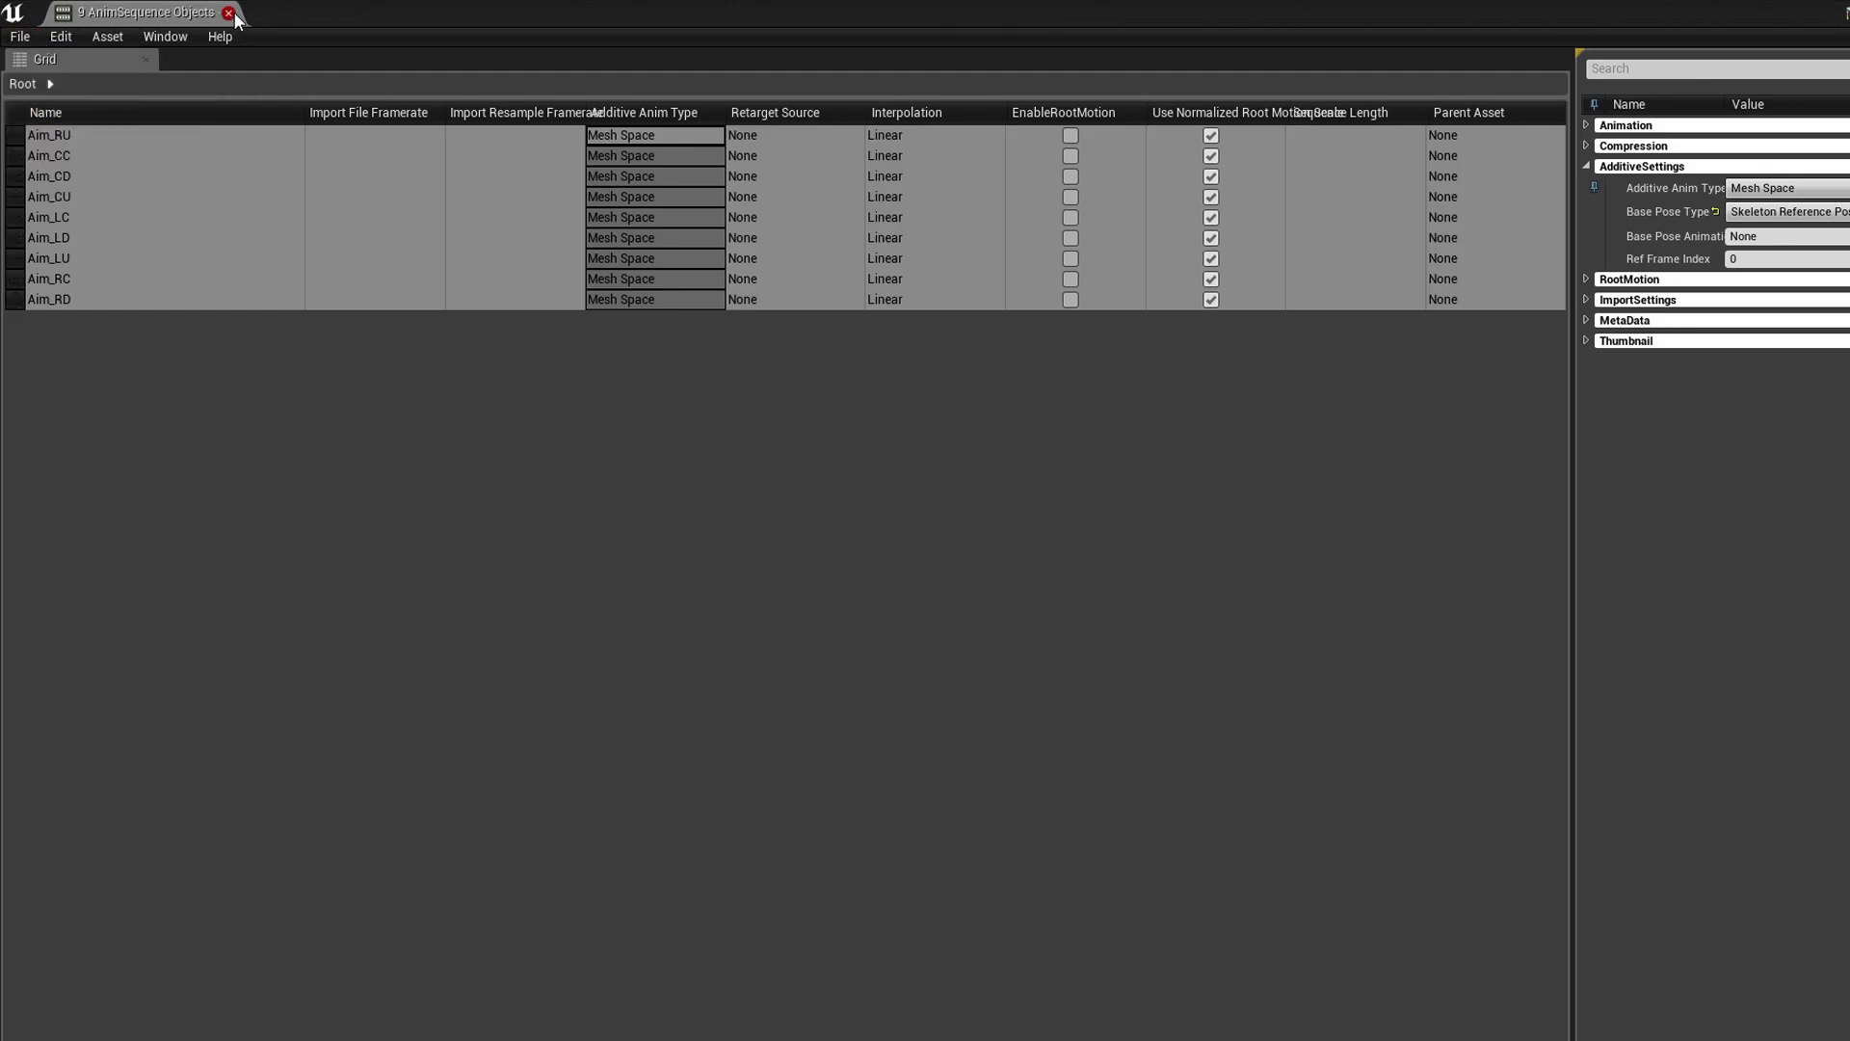
pyautogui.click(230, 13)
# - Place Aim_CC at Yaw 0, Pitch 0 in ManAimedOffset, test the preview, then delete it
pyautogui.doubleClick(1263, 930)
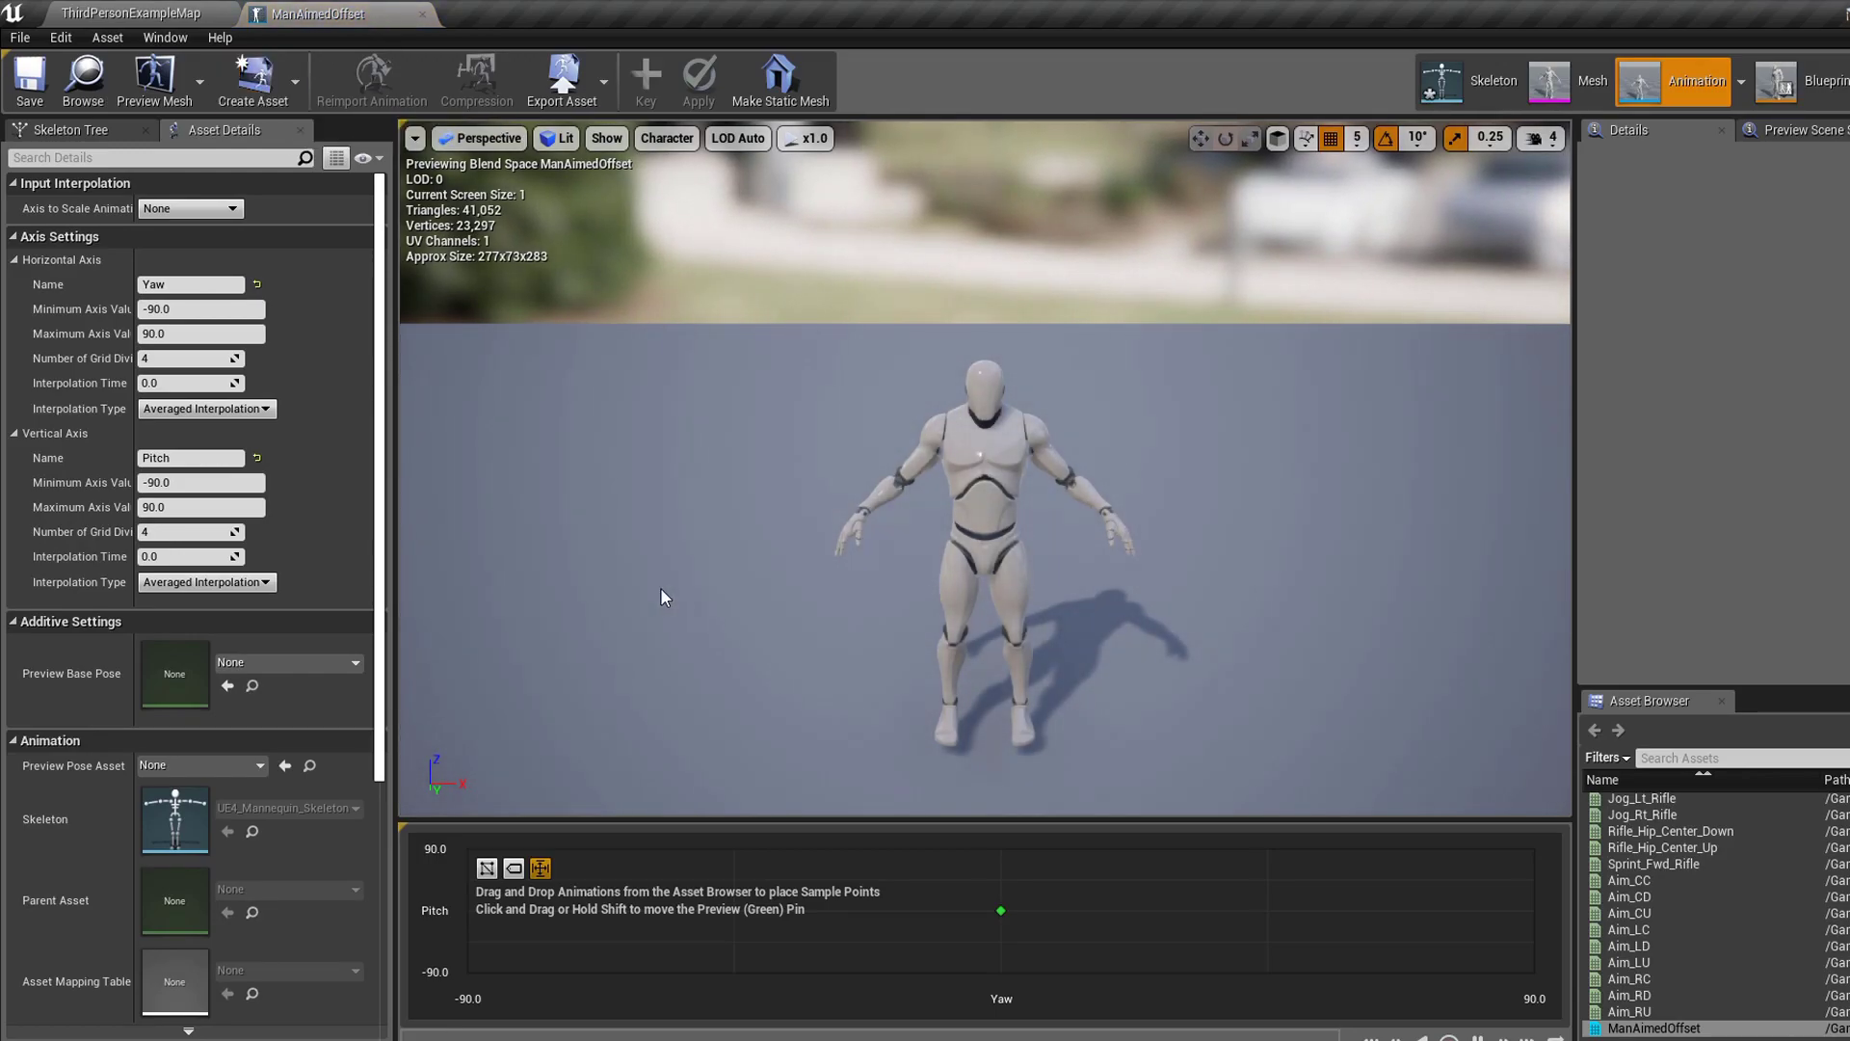
pyautogui.moveTo(1771, 883); pyautogui.dragTo(1000, 910)
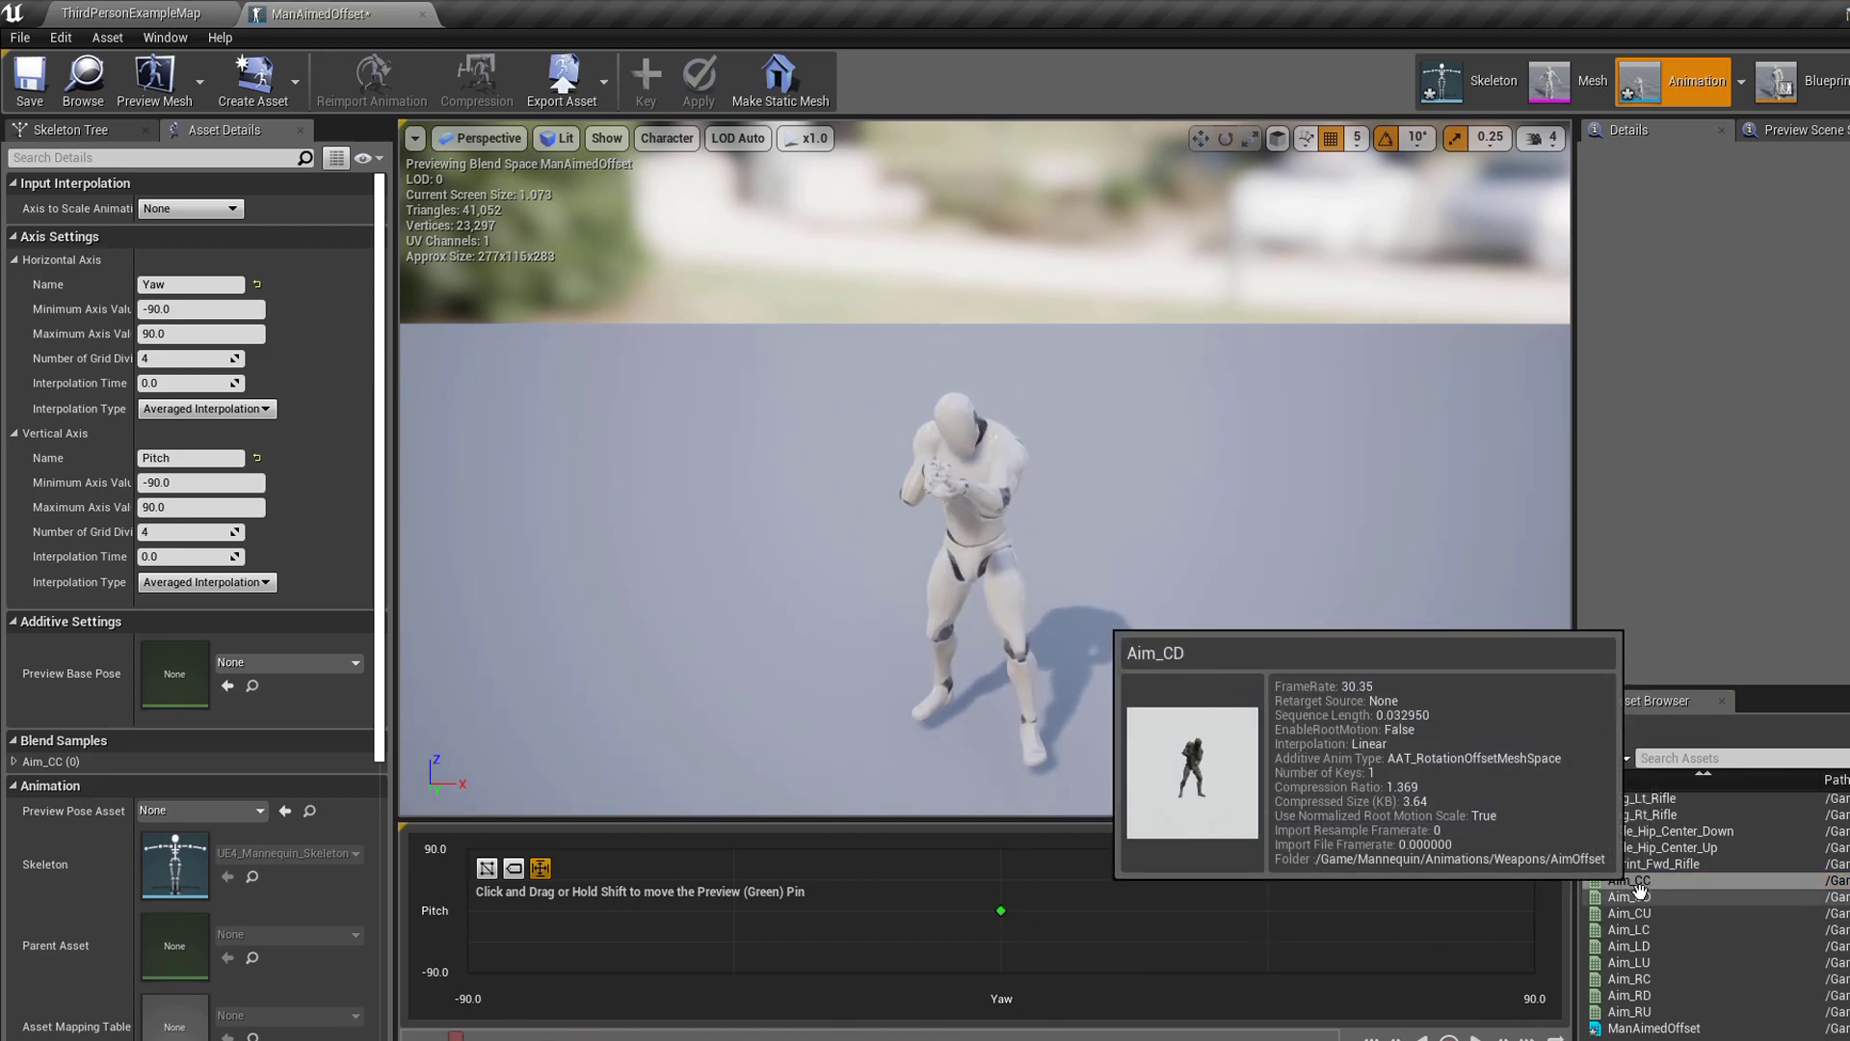
pyautogui.moveTo(1650, 877)
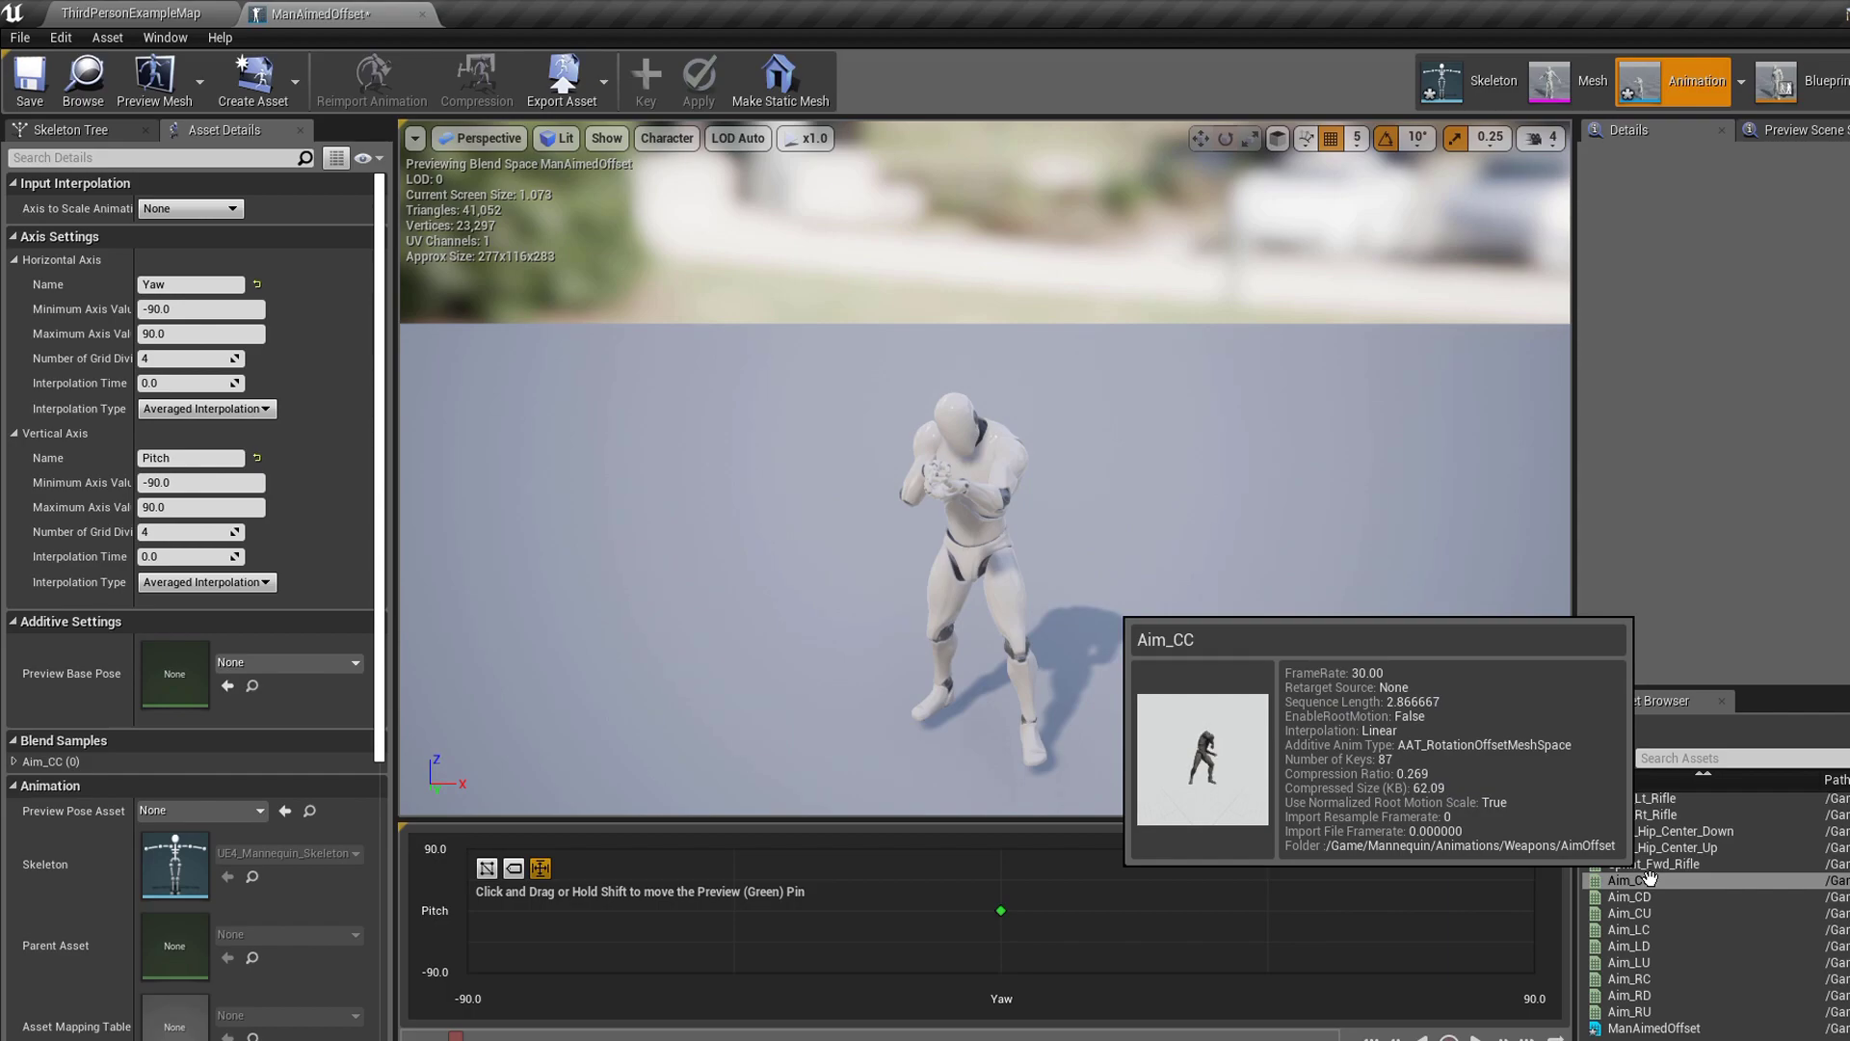
pyautogui.moveTo(1000, 910); pyautogui.dragTo(1262, 912)
pyautogui.click(1652, 879)
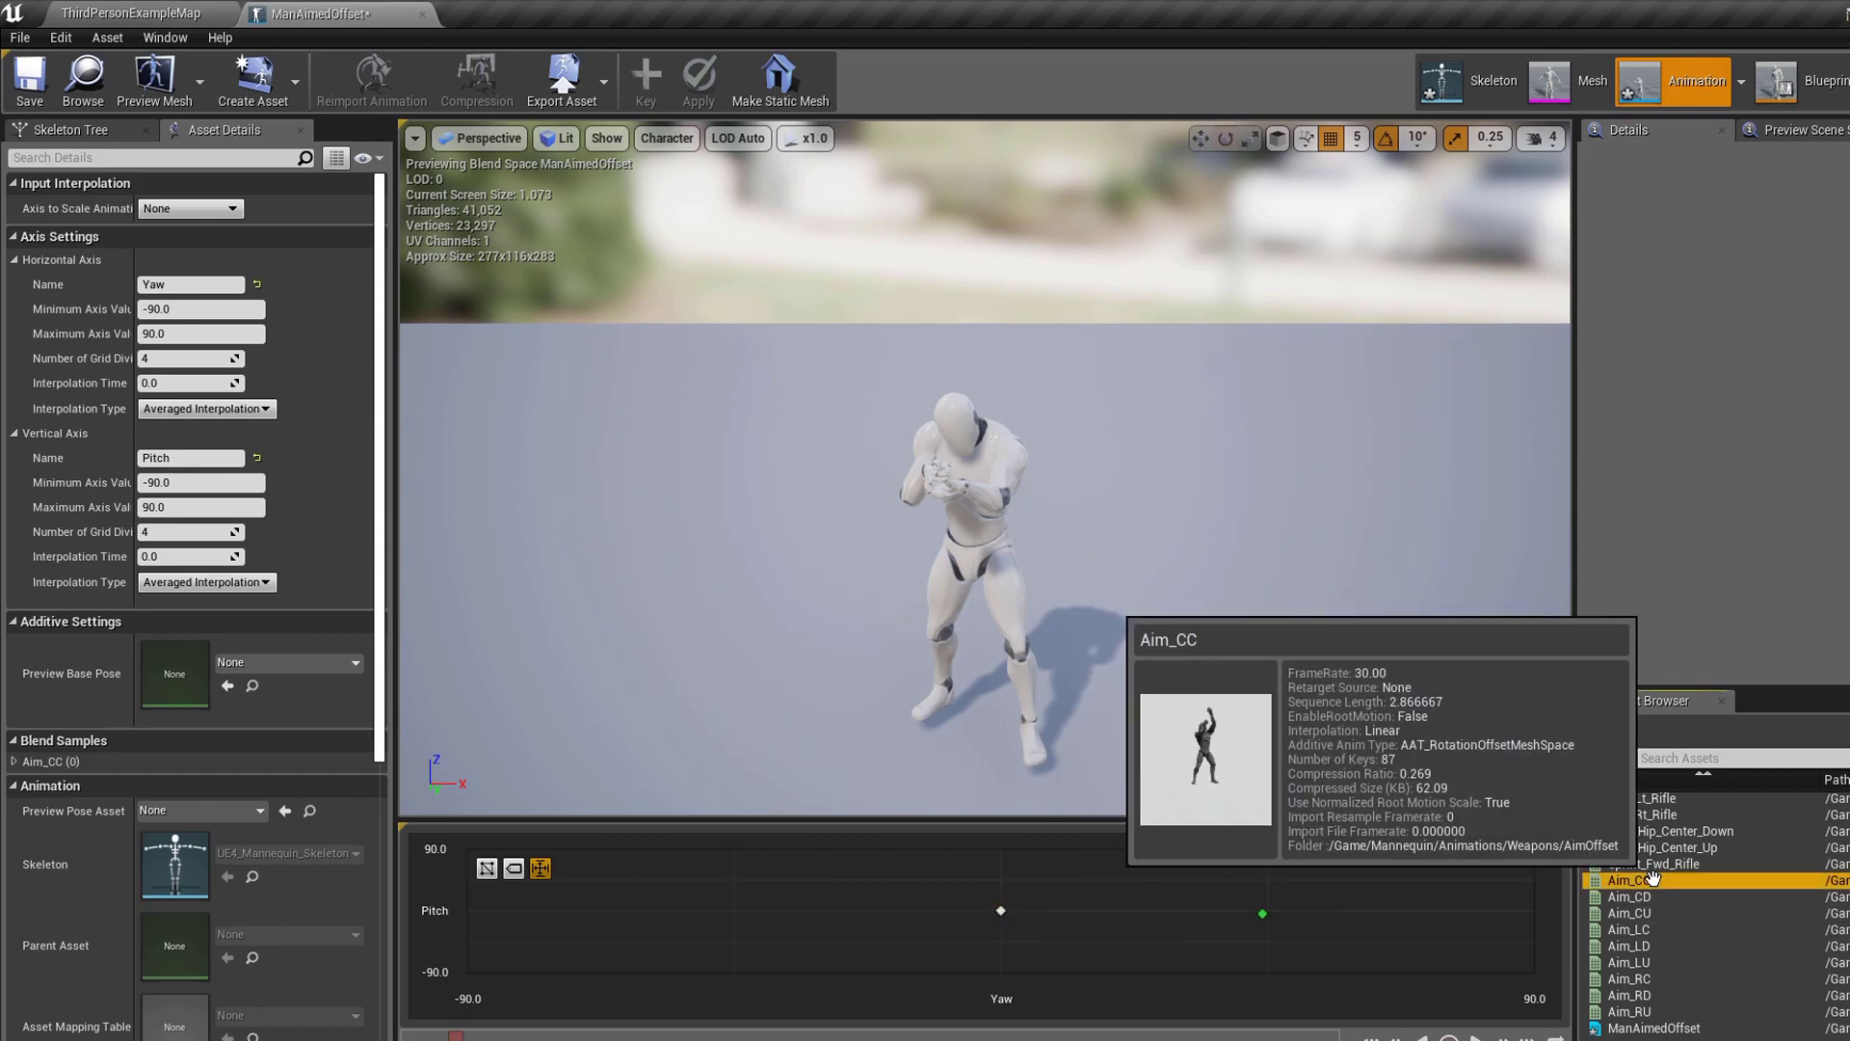
pyautogui.click(1001, 909)
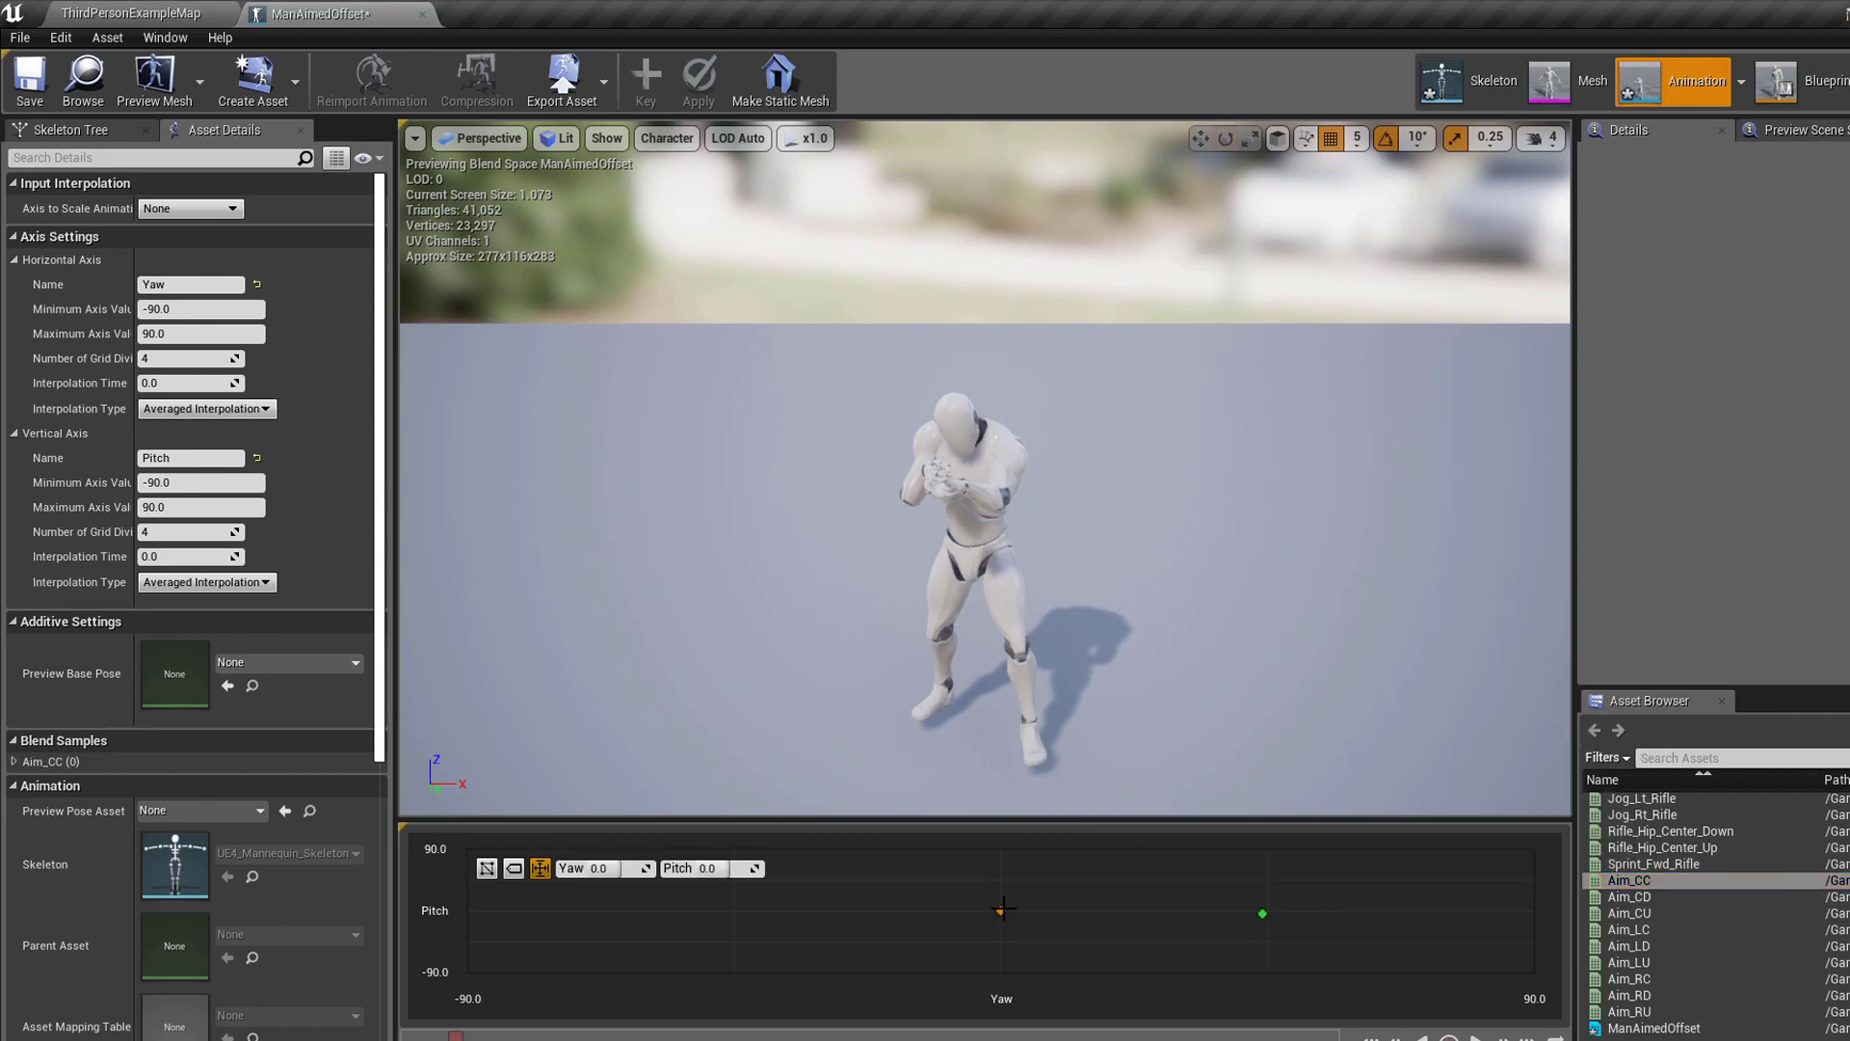
pyautogui.press('Delete')
pyautogui.click(145, 13)
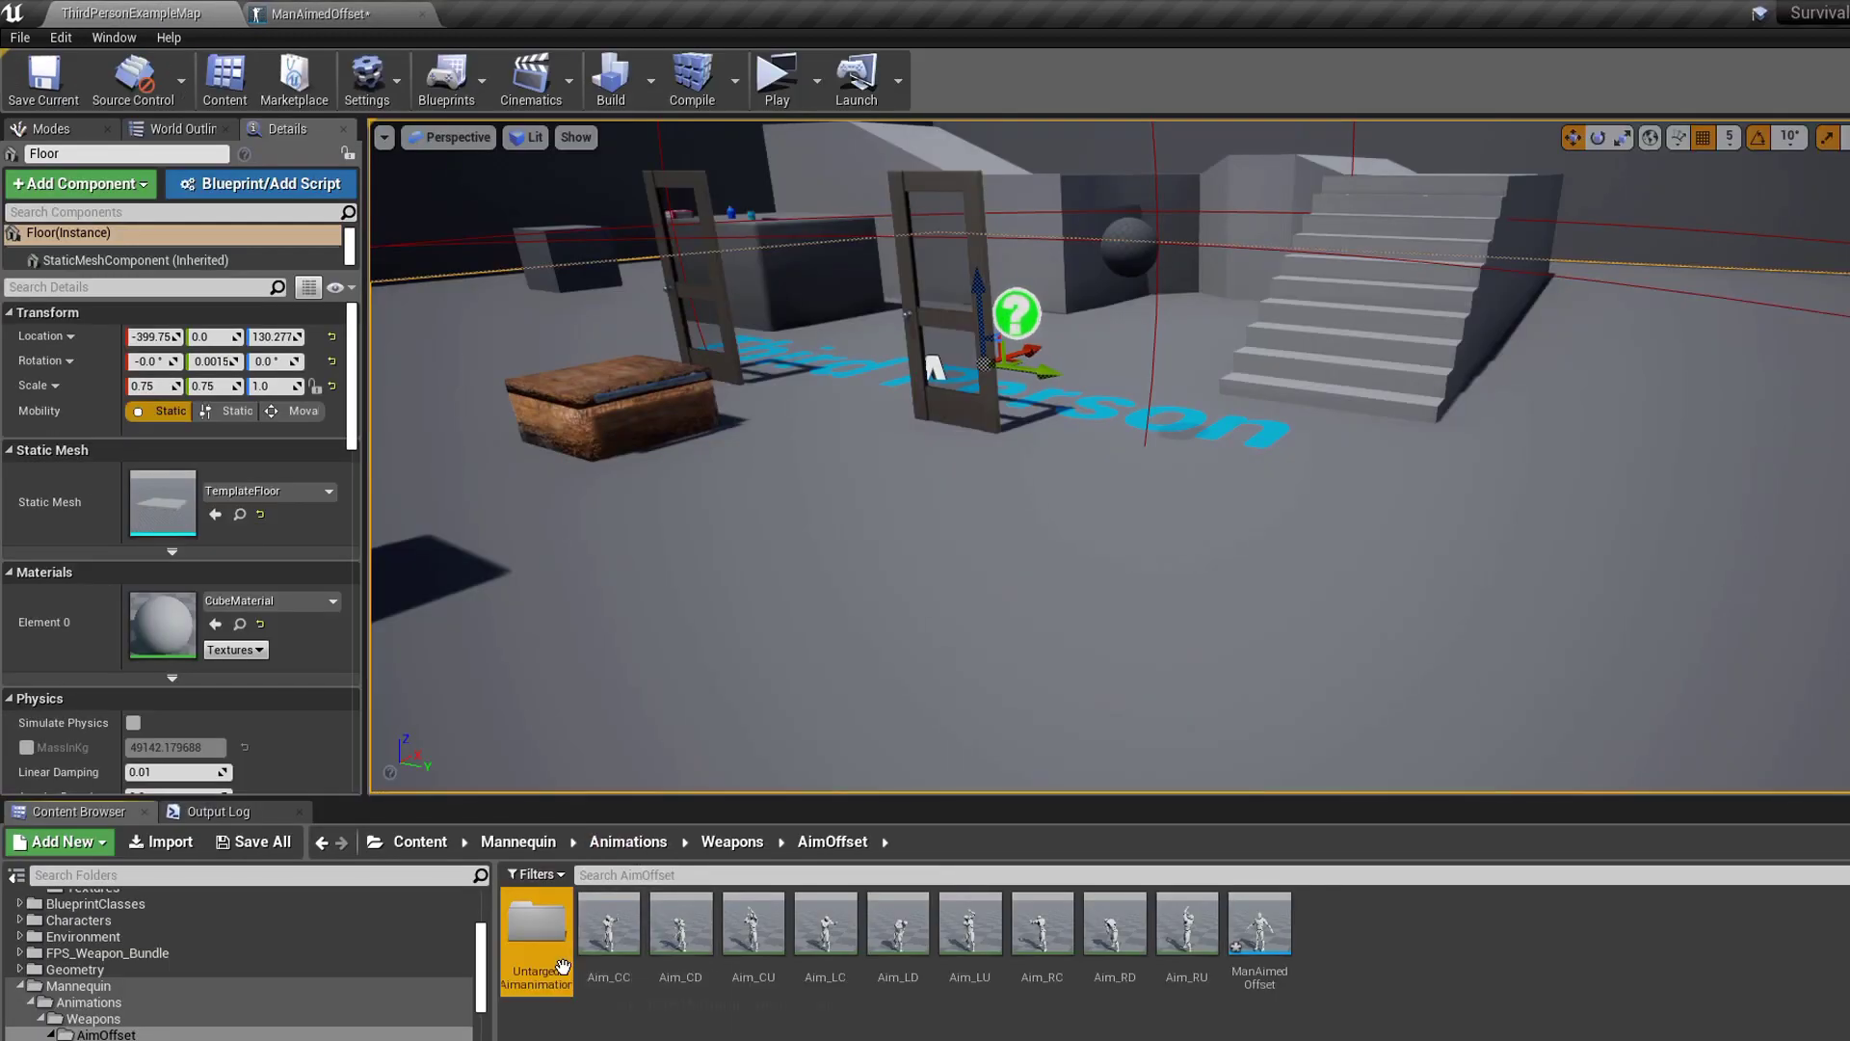
# - Remove frames 1–87 from Aim_CC, leaving a single 0.033 s frame, and save it
pyautogui.doubleClick(535, 927)
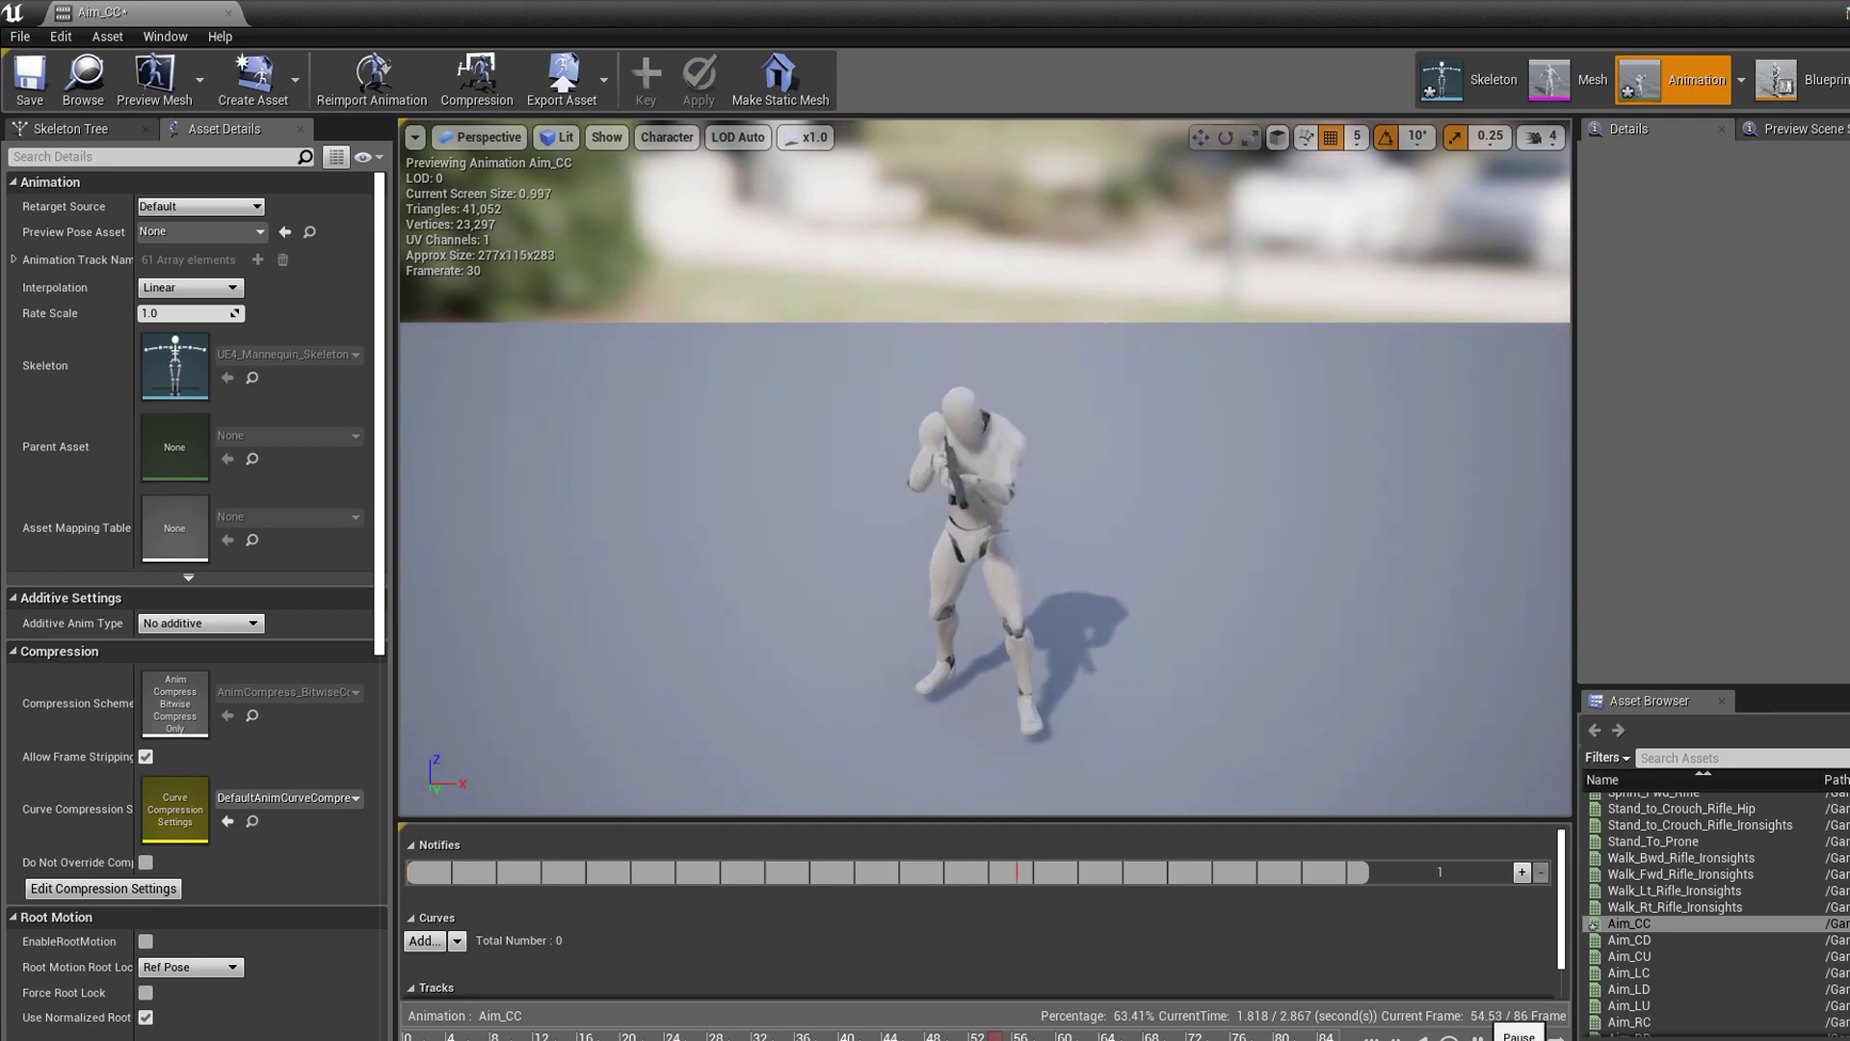
pyautogui.click(228, 14)
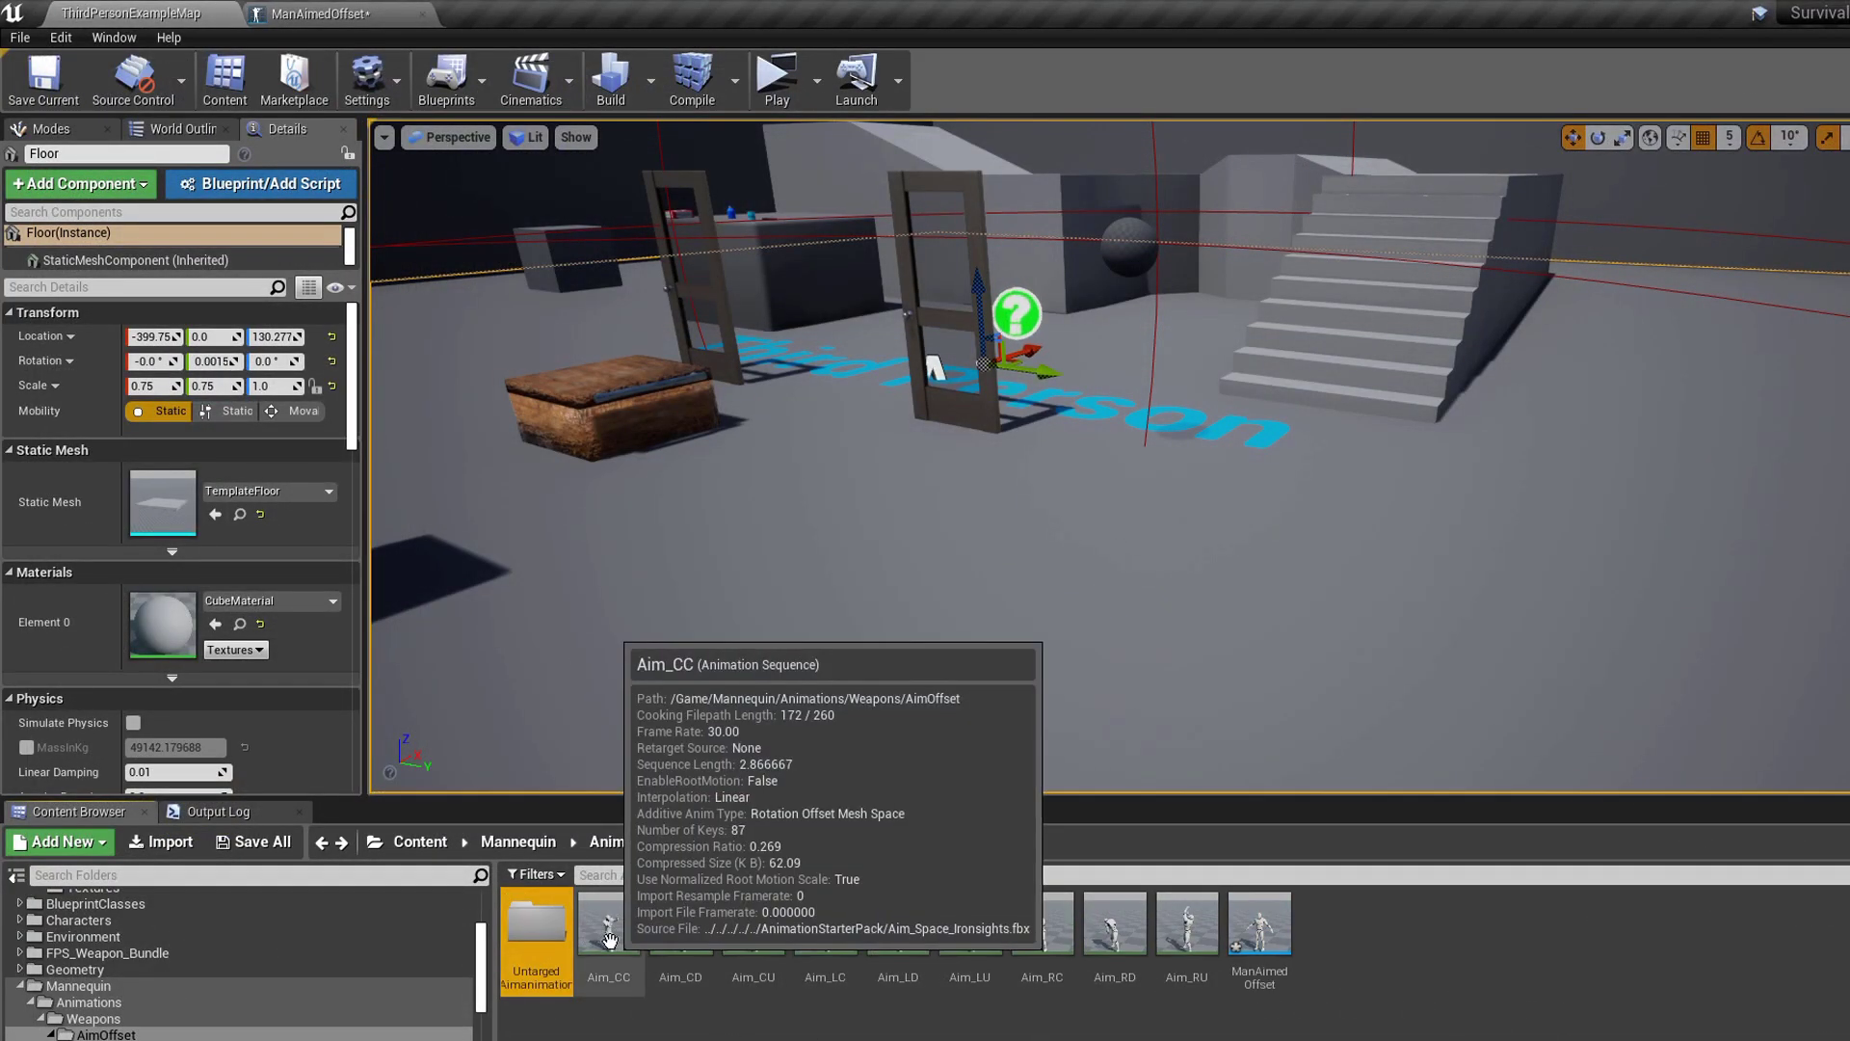
pyautogui.doubleClick(609, 923)
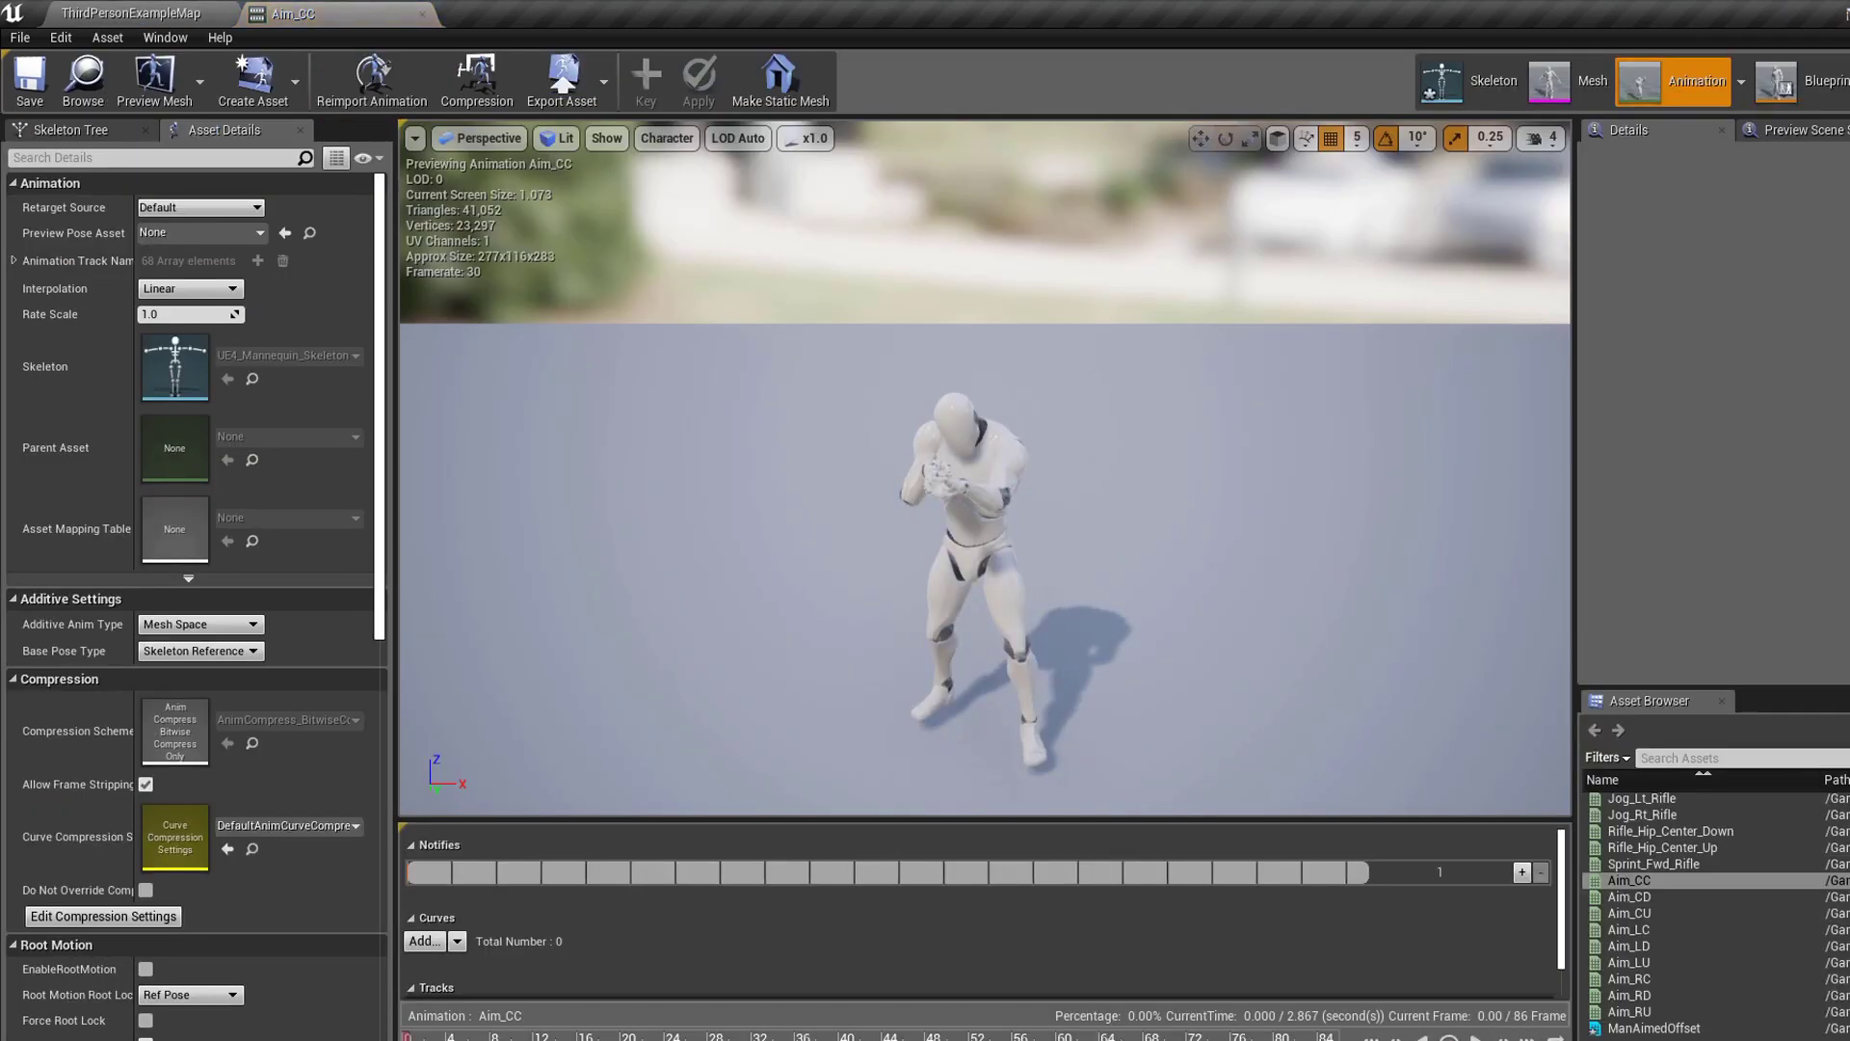
pyautogui.rightClick(409, 1035)
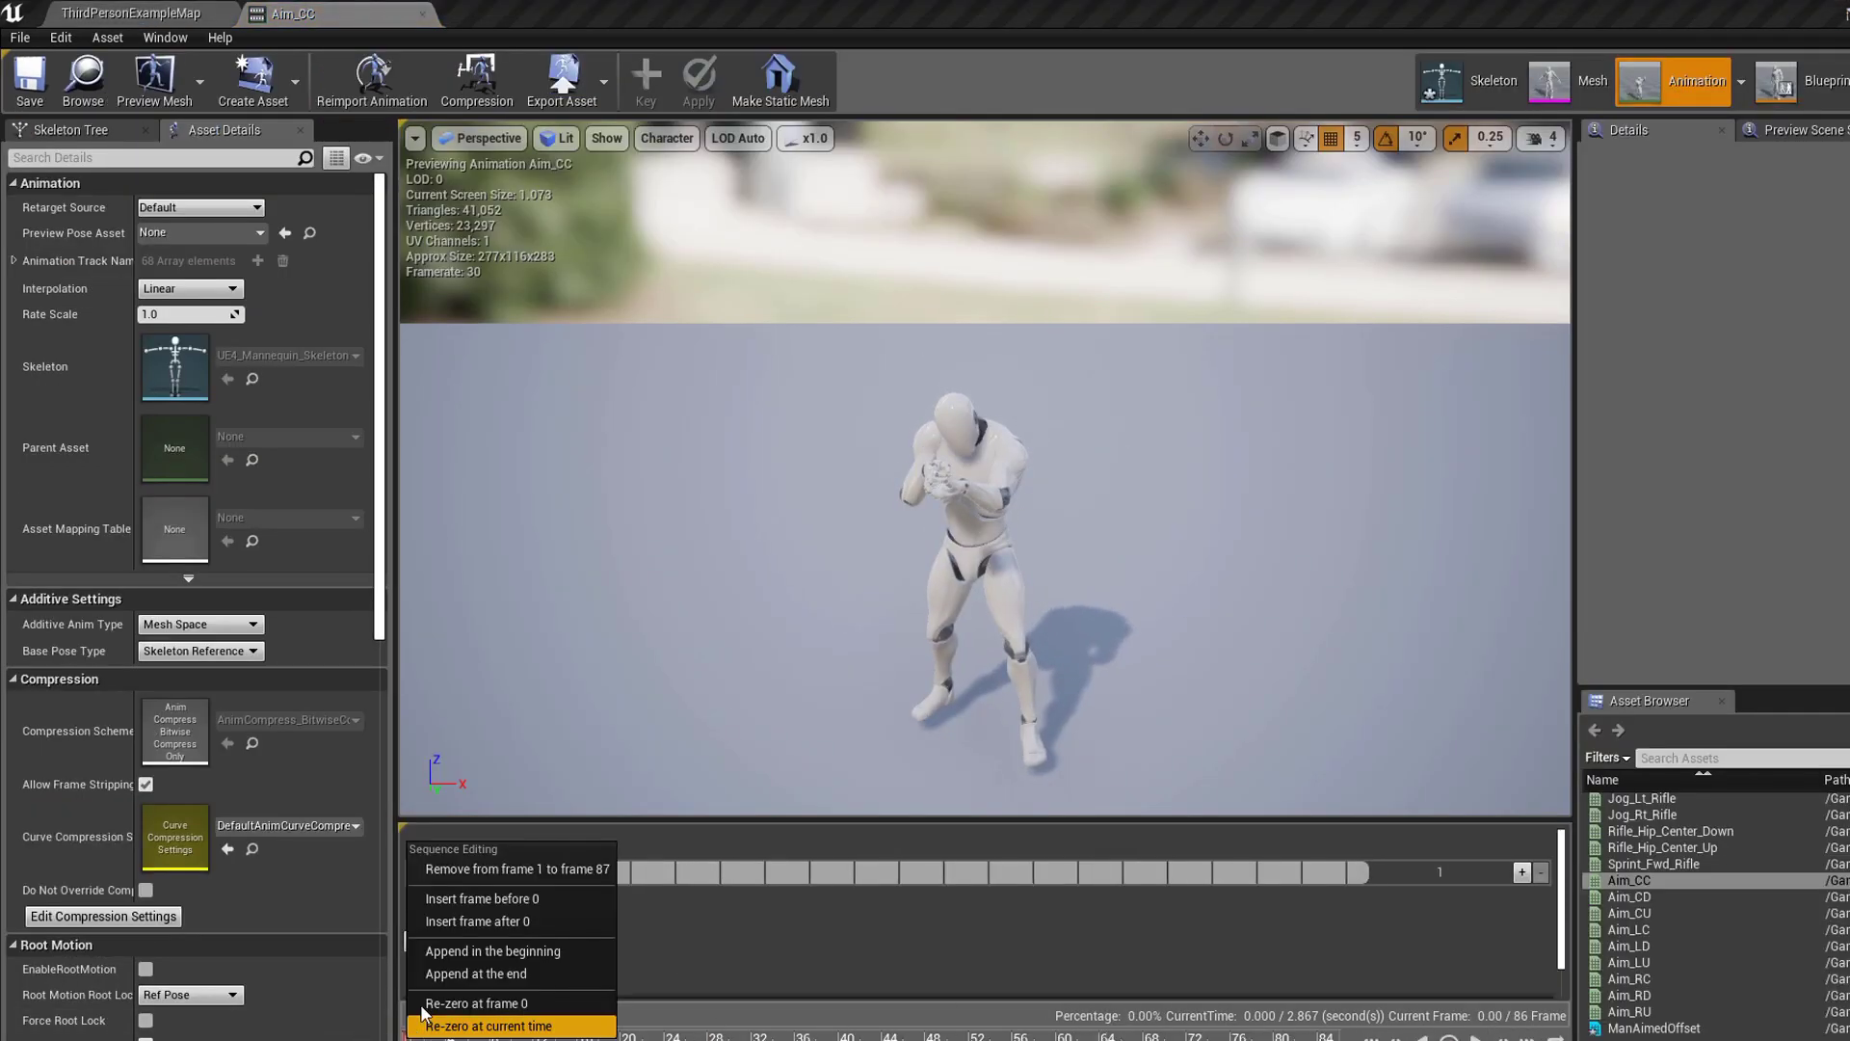
pyautogui.click(463, 877)
pyautogui.click(27, 82)
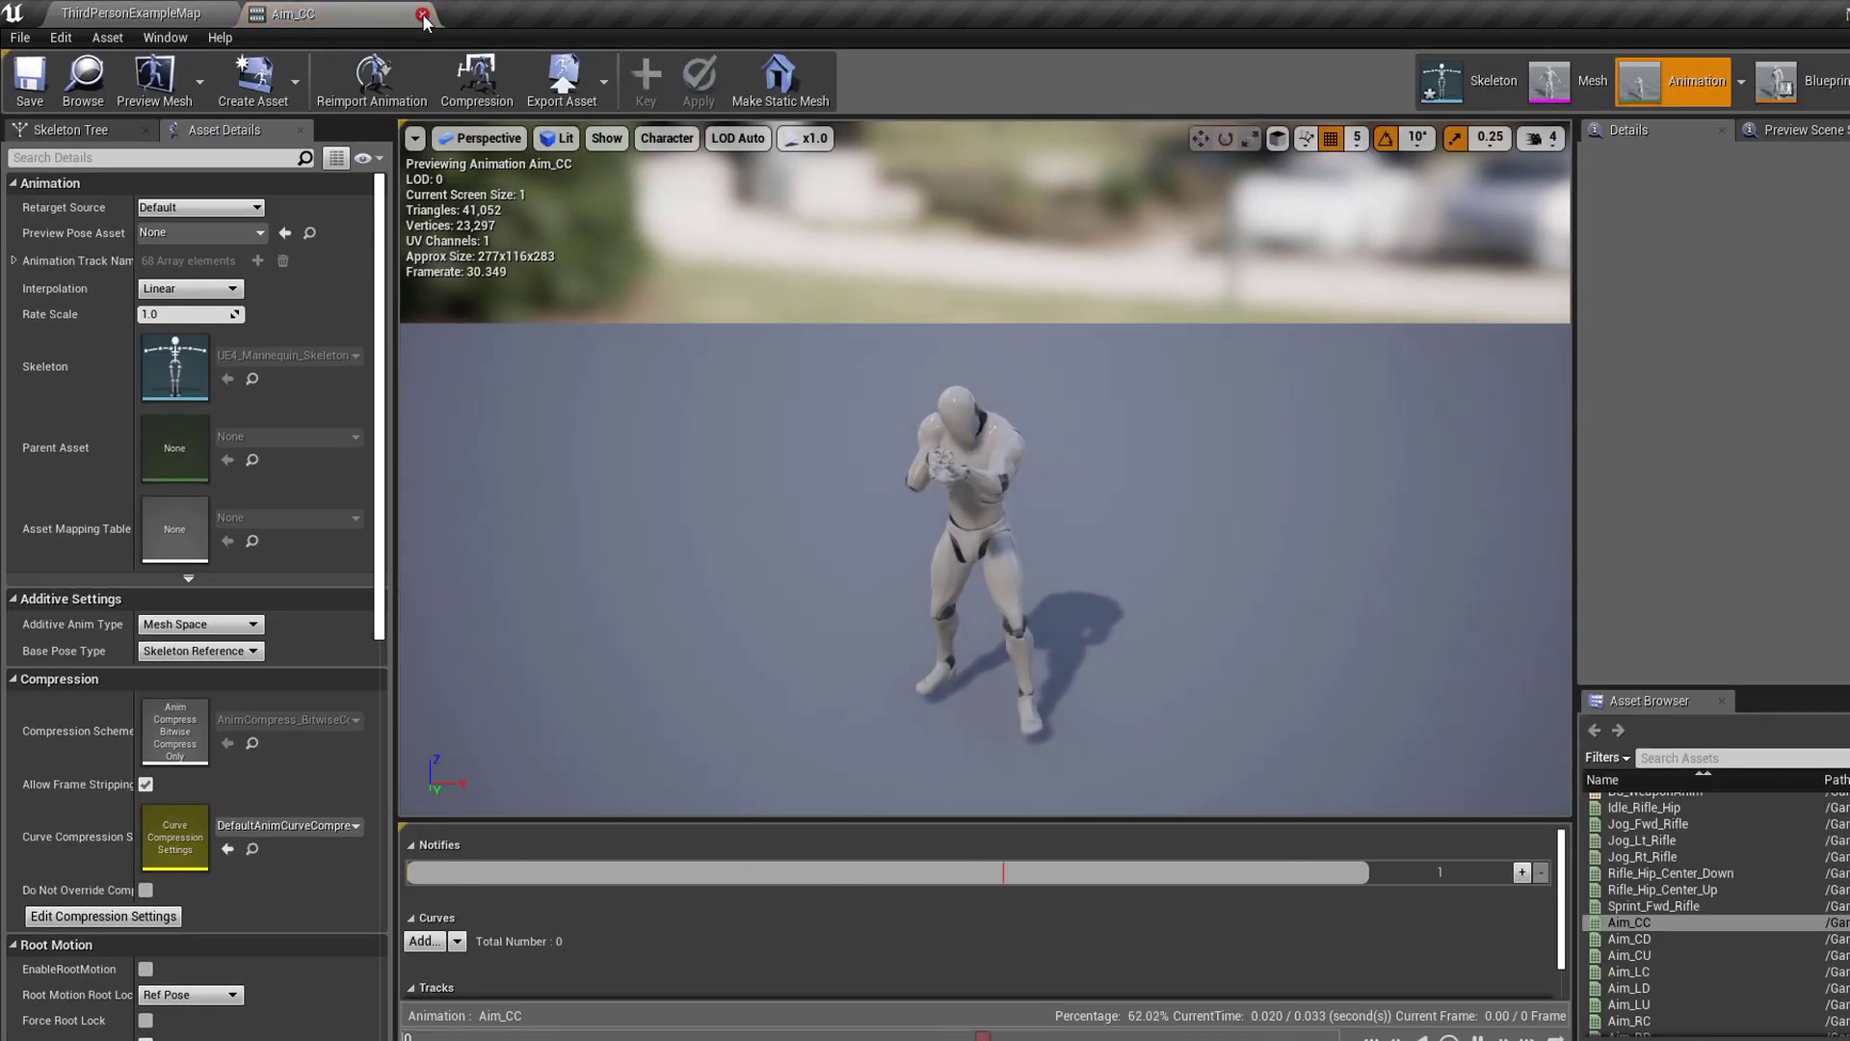
pyautogui.click(443, 13)
# - In ManAimedOffset, place Aim_CC at (0, 0), Aim_CD at pitch -90 and Aim_CU at pitch 90
pyautogui.doubleClick(1260, 925)
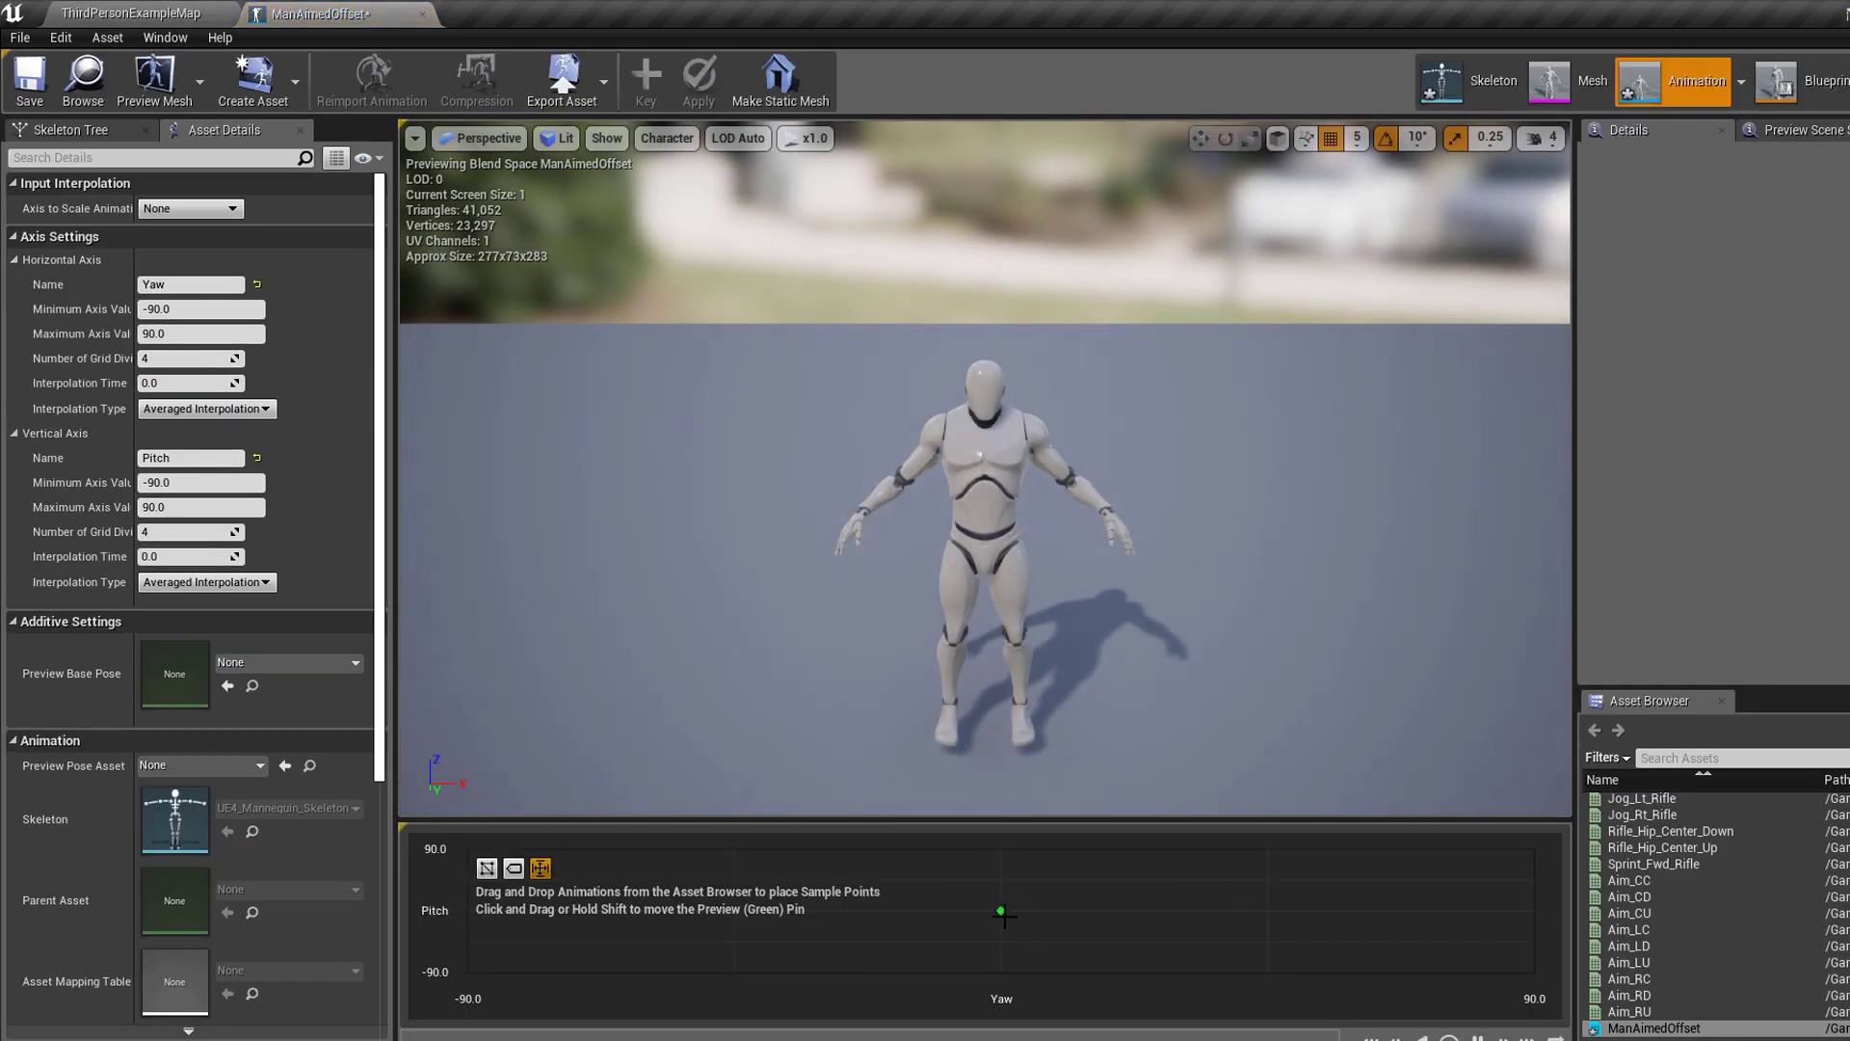
pyautogui.moveTo(1629, 879); pyautogui.dragTo(1001, 910)
pyautogui.moveTo(1682, 898); pyautogui.dragTo(1001, 972)
pyautogui.moveTo(1690, 914); pyautogui.dragTo(1001, 849)
# - Test upward aiming with the preview point, then return to the UntargedAimanimation folder
pyautogui.moveTo(1098, 893); pyautogui.dragTo(1004, 910)
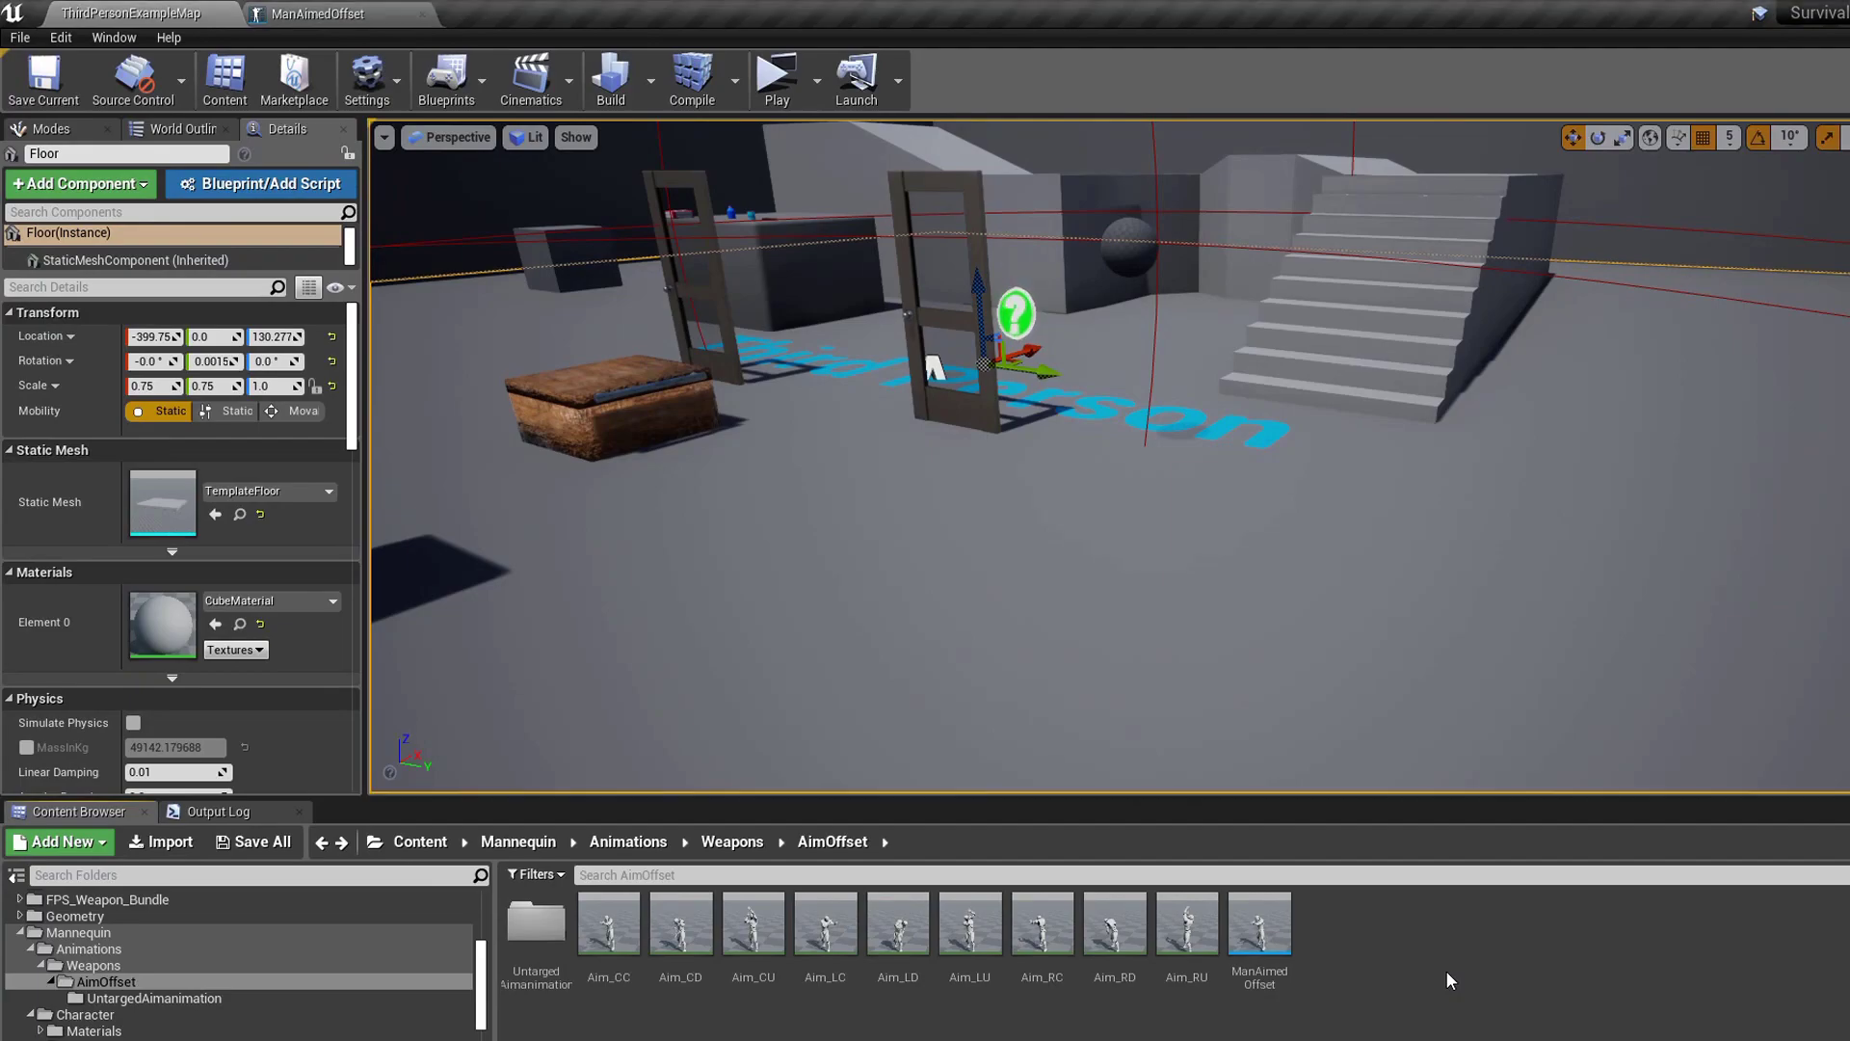
pyautogui.moveTo(1322, 786); pyautogui.dragTo(1253, 838)
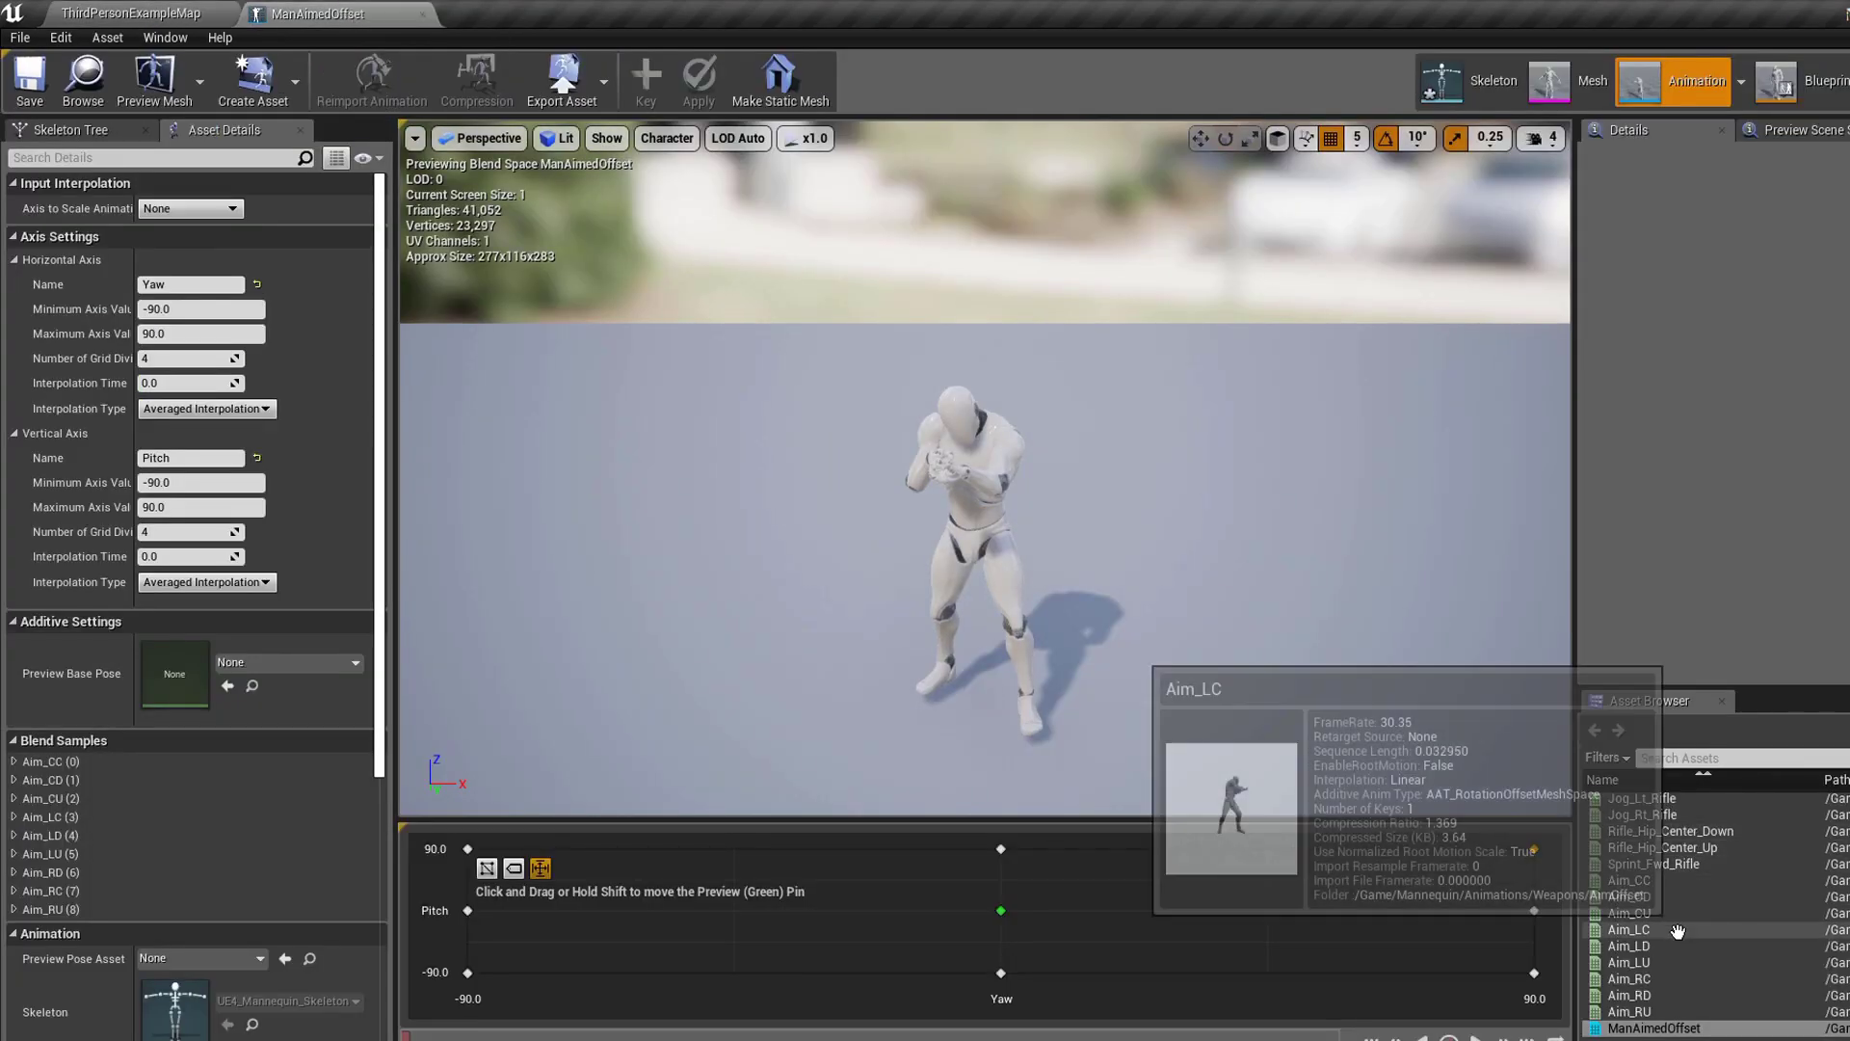
pyautogui.moveTo(1018, 925); pyautogui.dragTo(1029, 824)
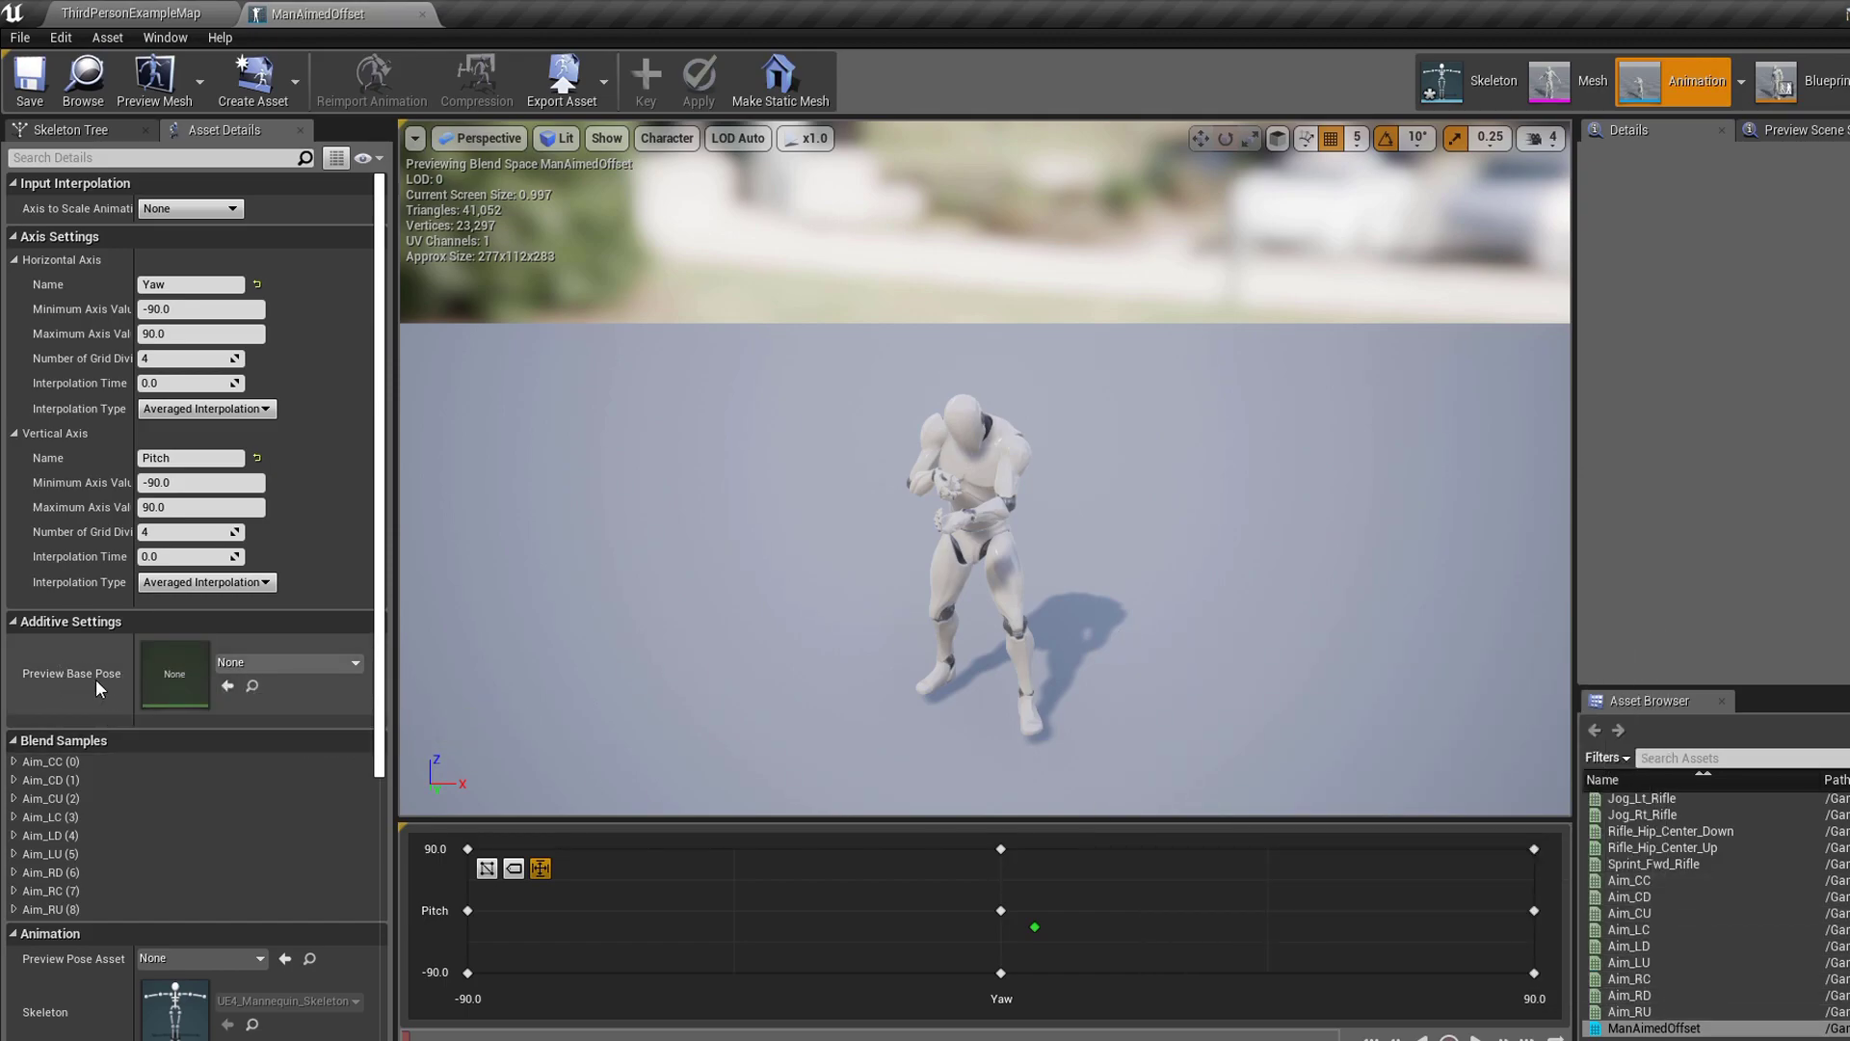
pyautogui.click(299, 665)
pyautogui.click(305, 667)
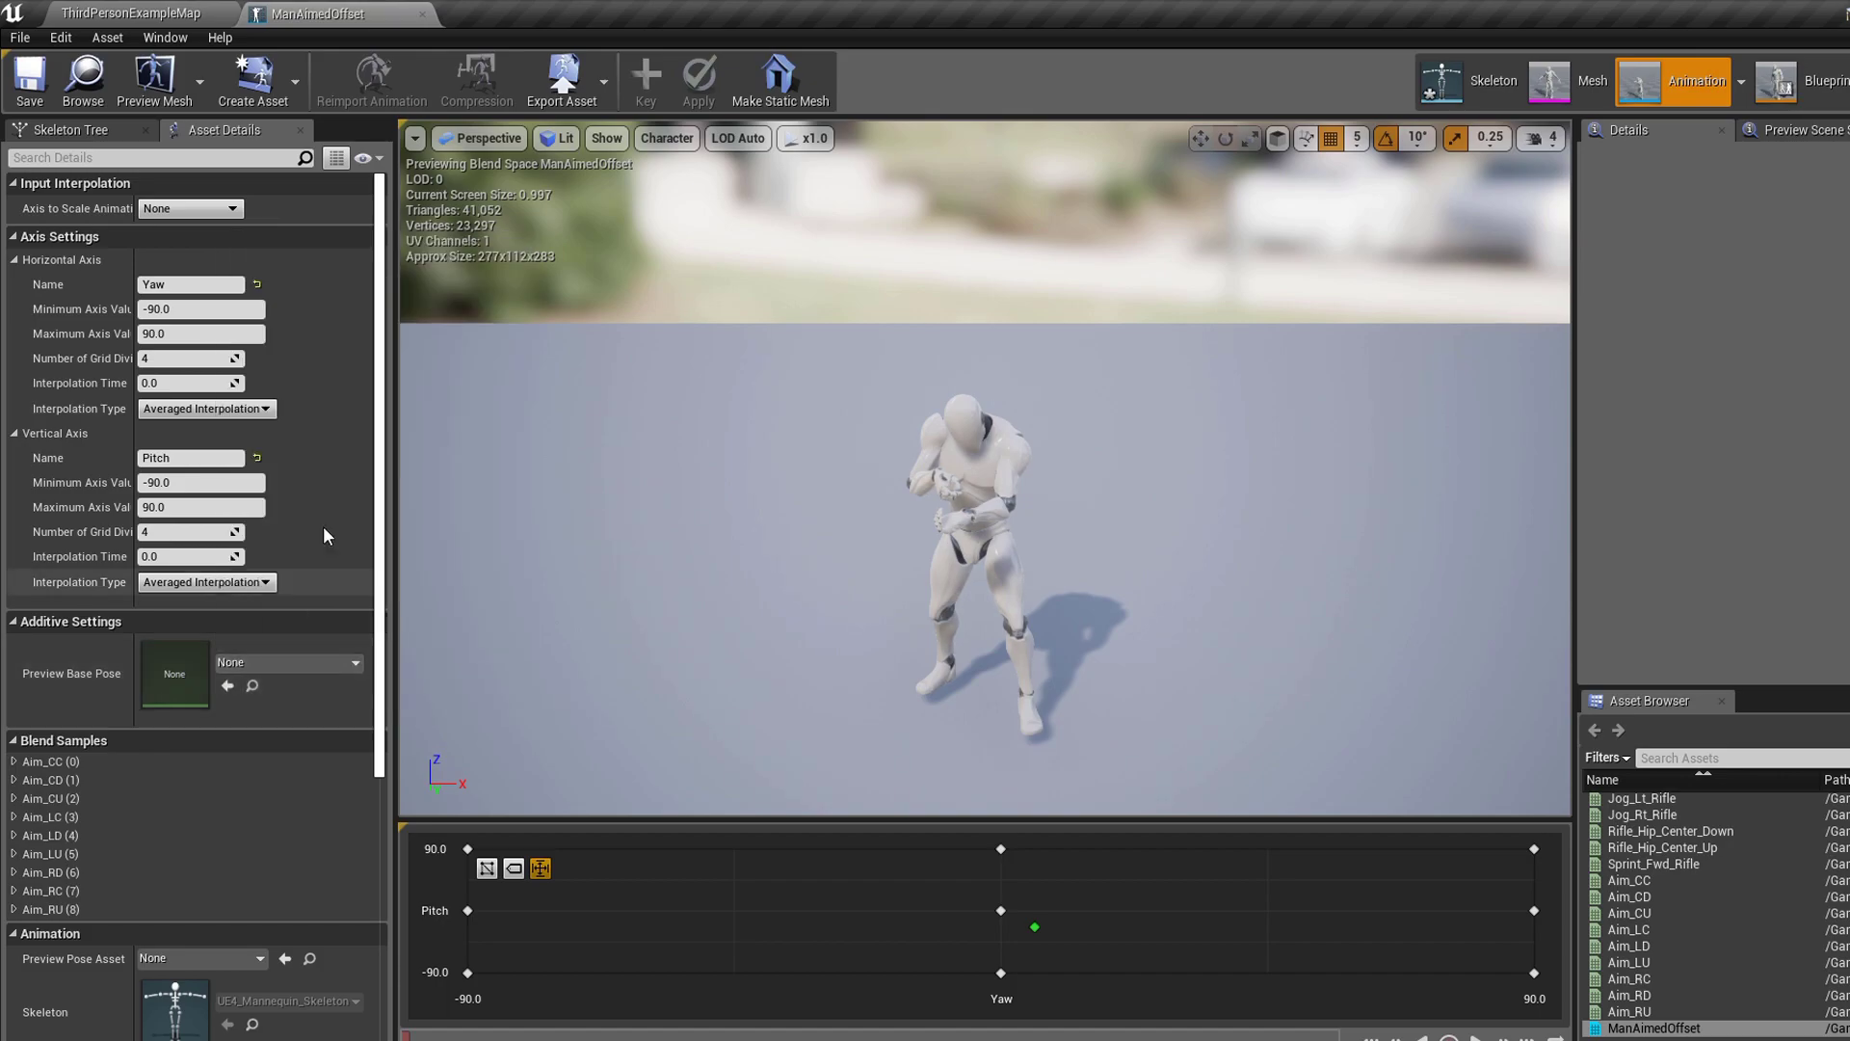
pyautogui.click(422, 14)
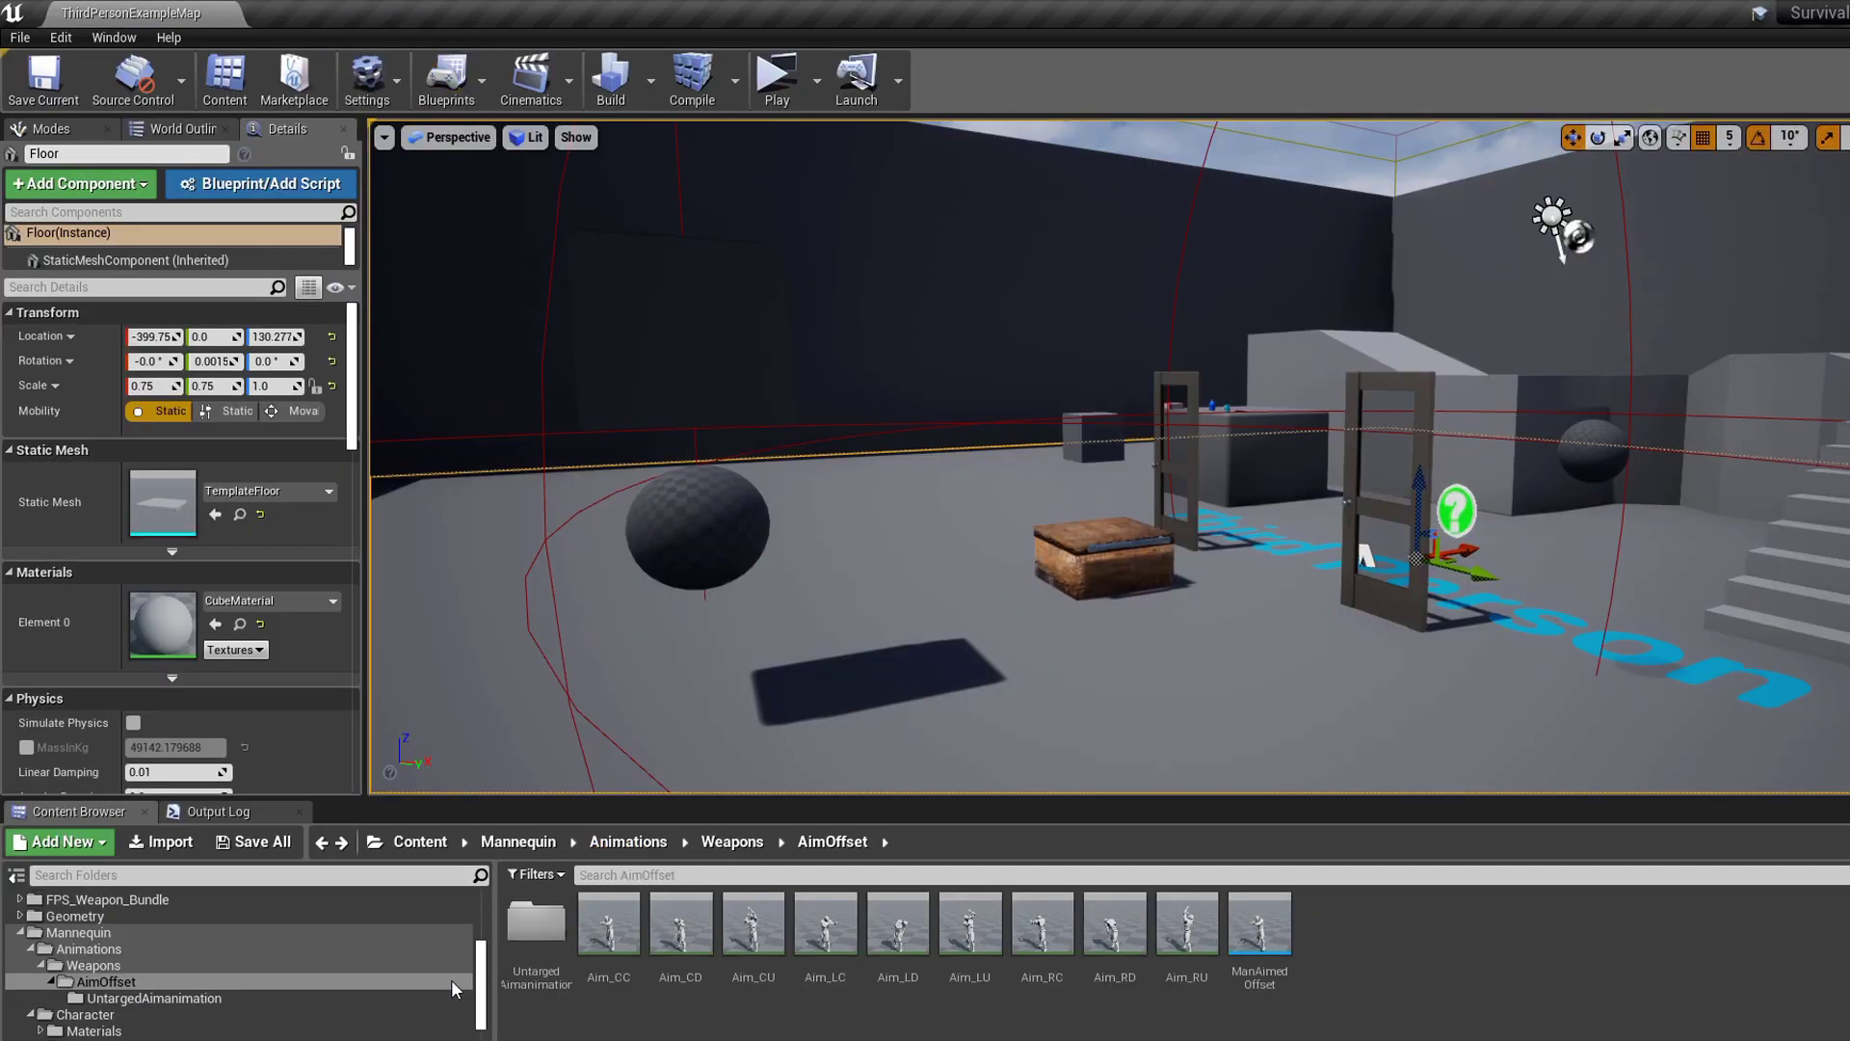
pyautogui.doubleClick(536, 925)
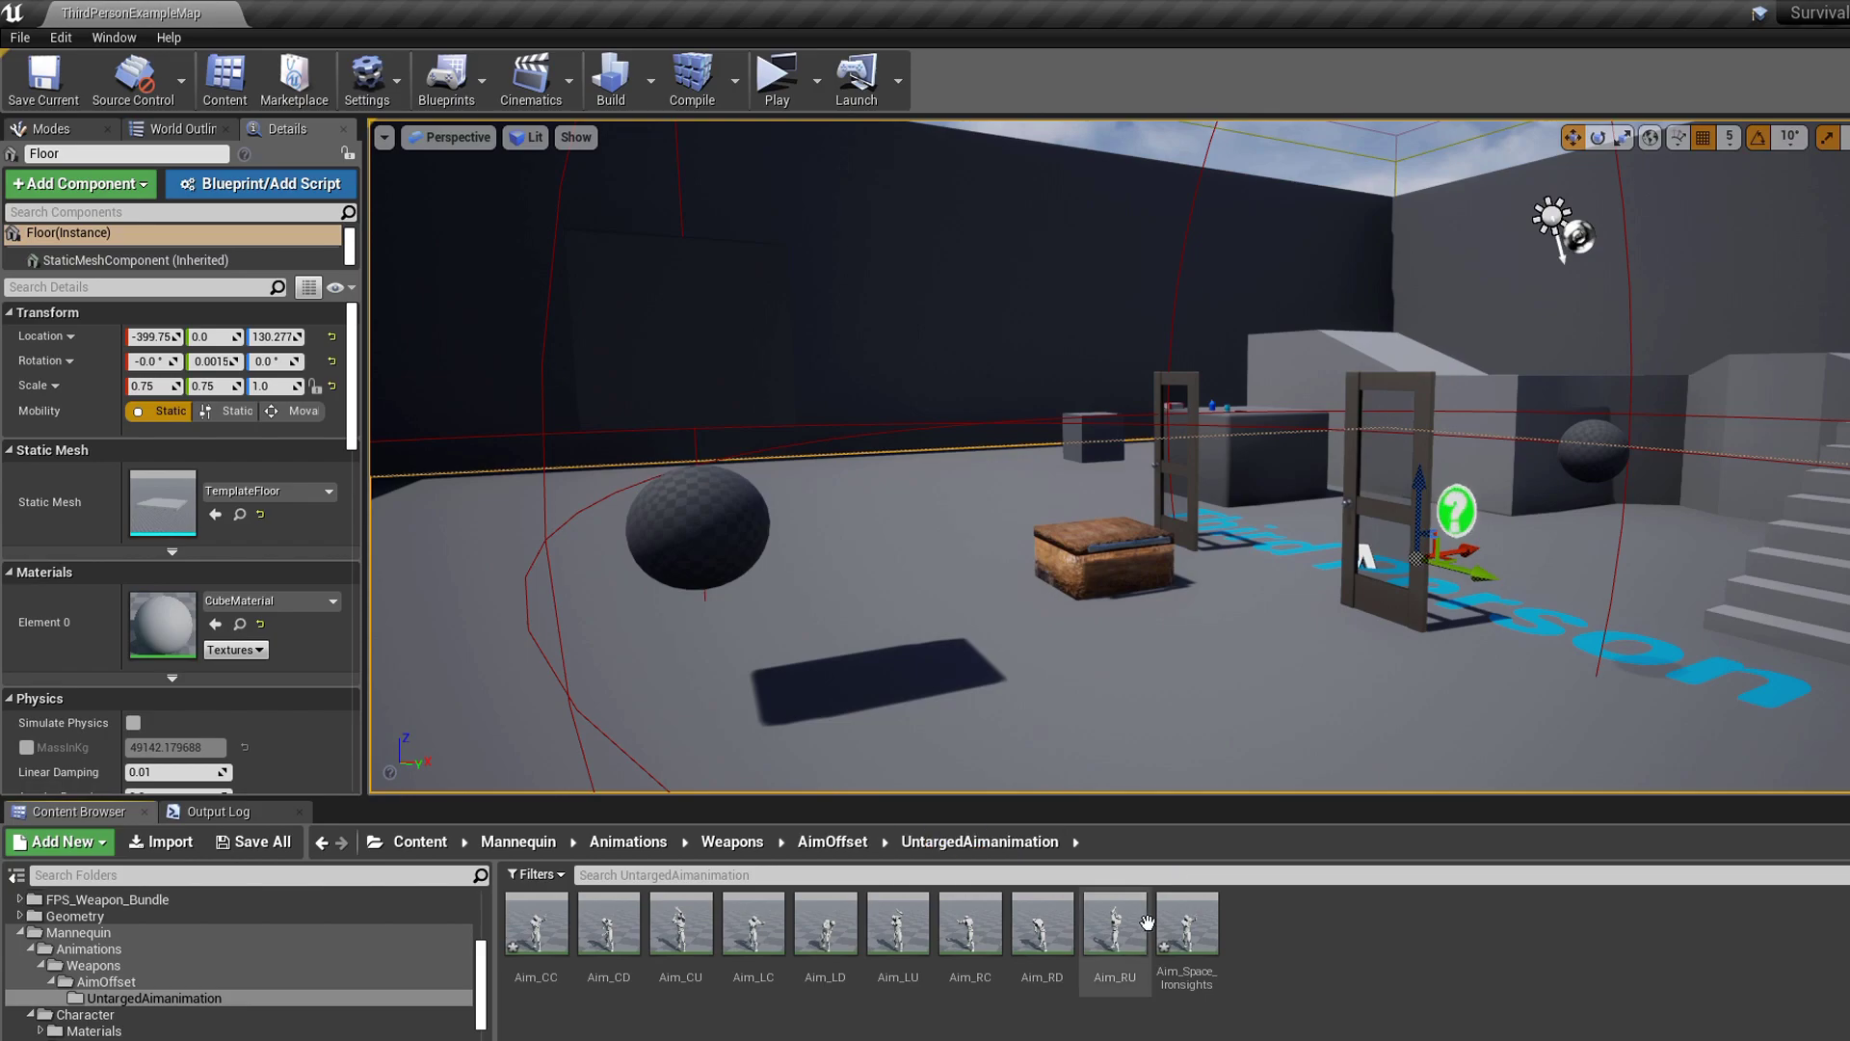